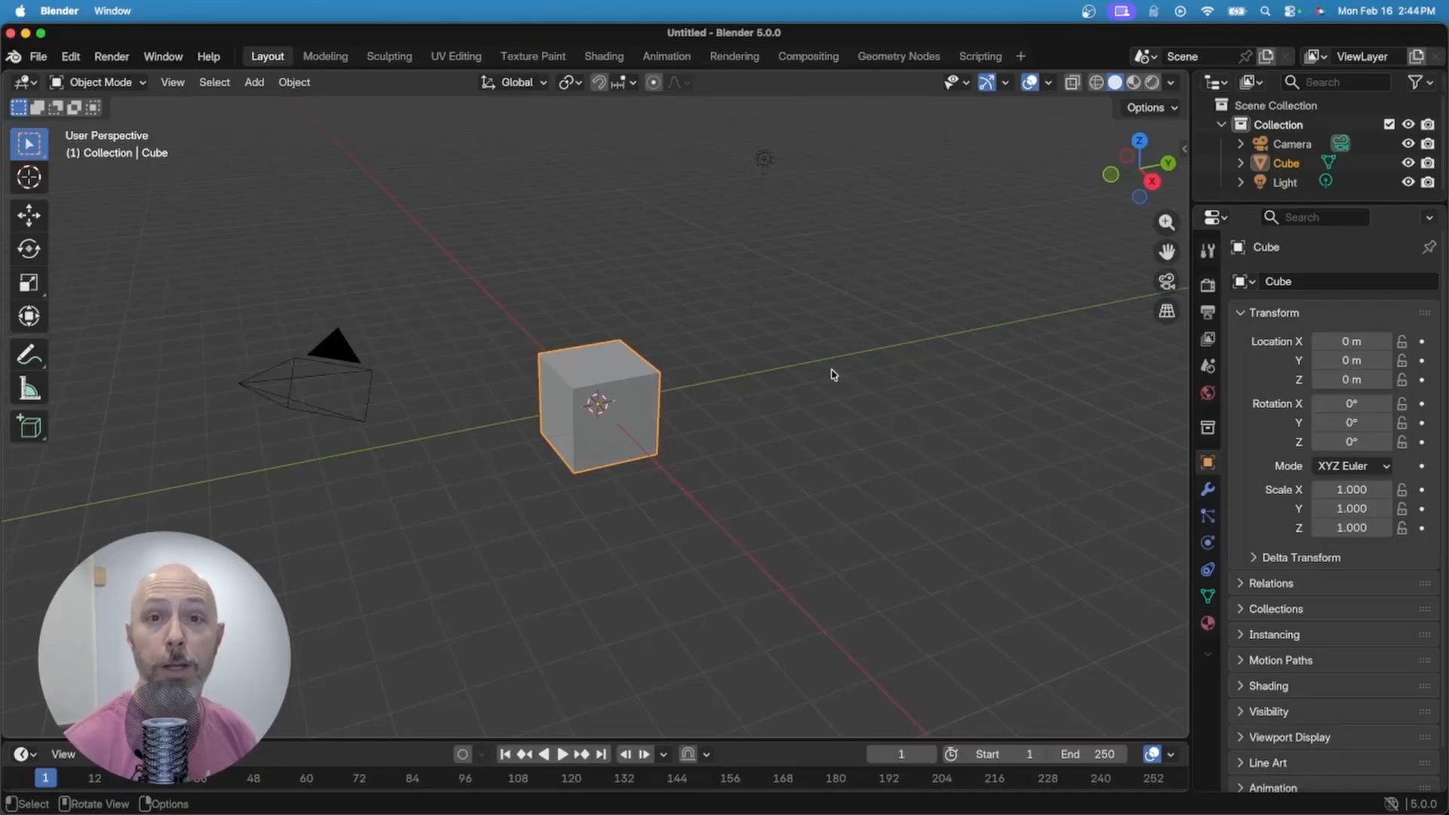
# Step: Set the cube's dimensions to X 16 mm, Y 8 mm and Z 9.6 mm, then frame it
pyautogui.click(630, 459)
pyautogui.press('n')
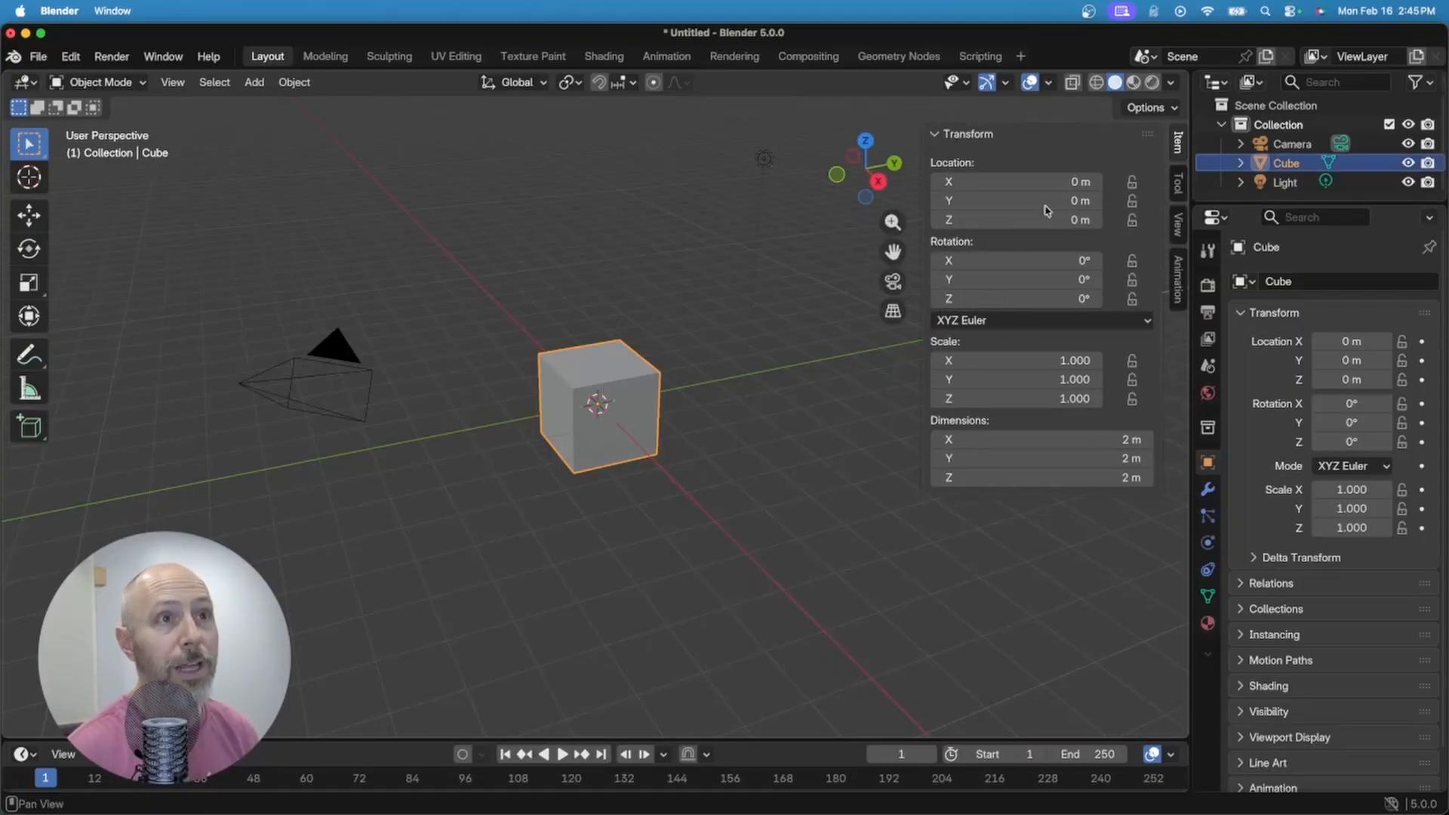
pyautogui.click(1042, 438)
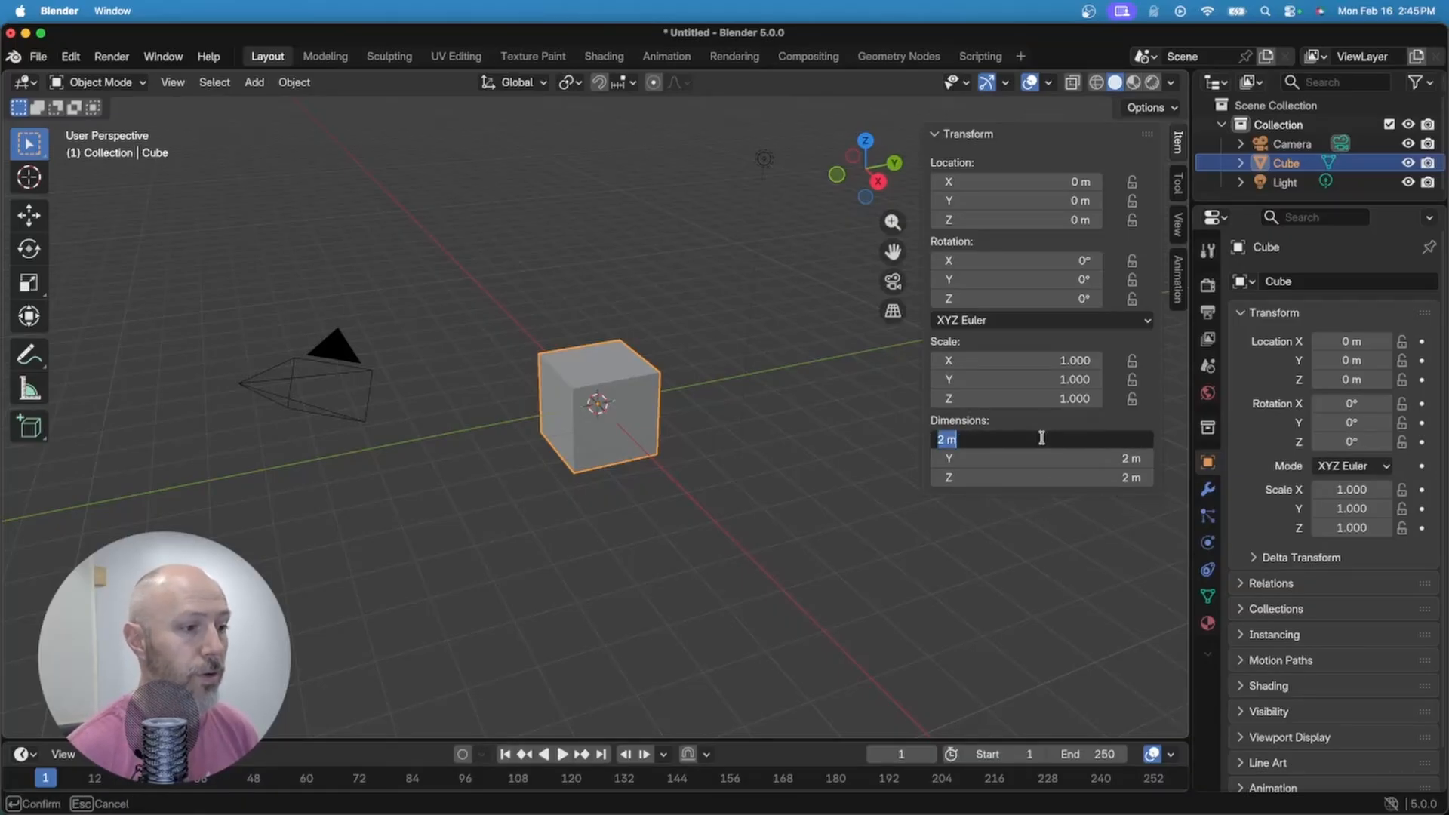
pyautogui.write('16mm')
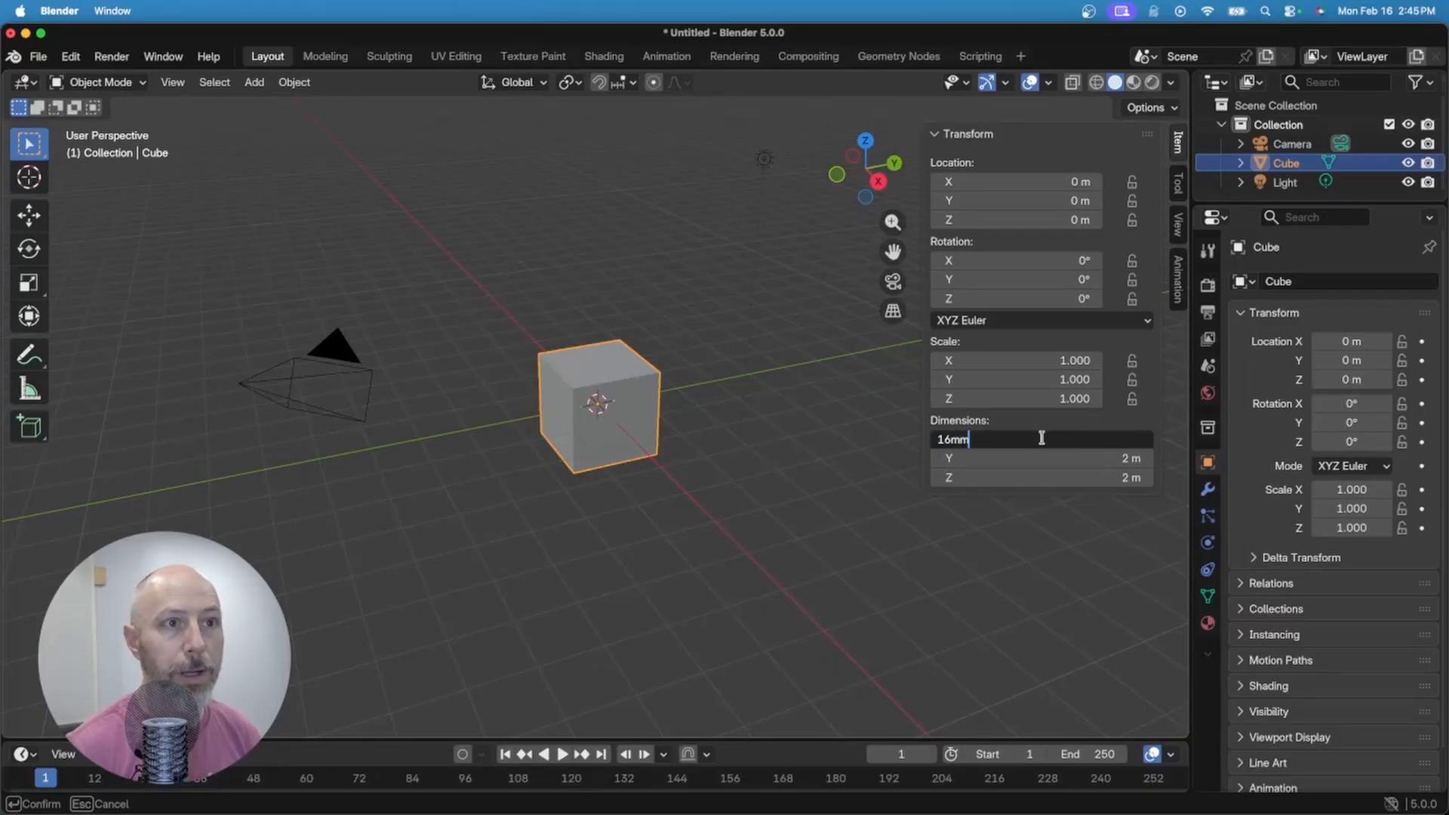
pyautogui.press('Return')
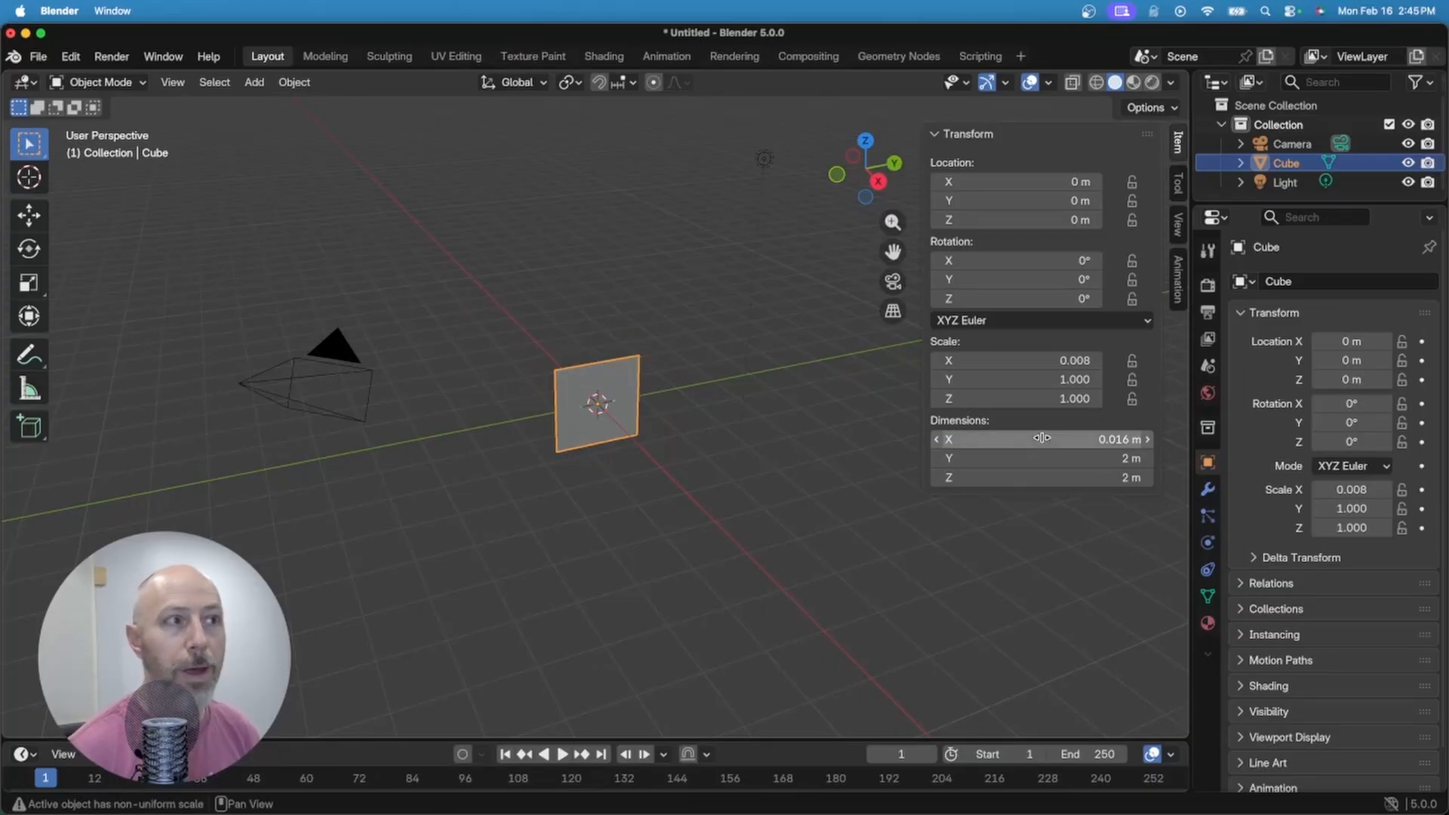
pyautogui.click(1053, 458)
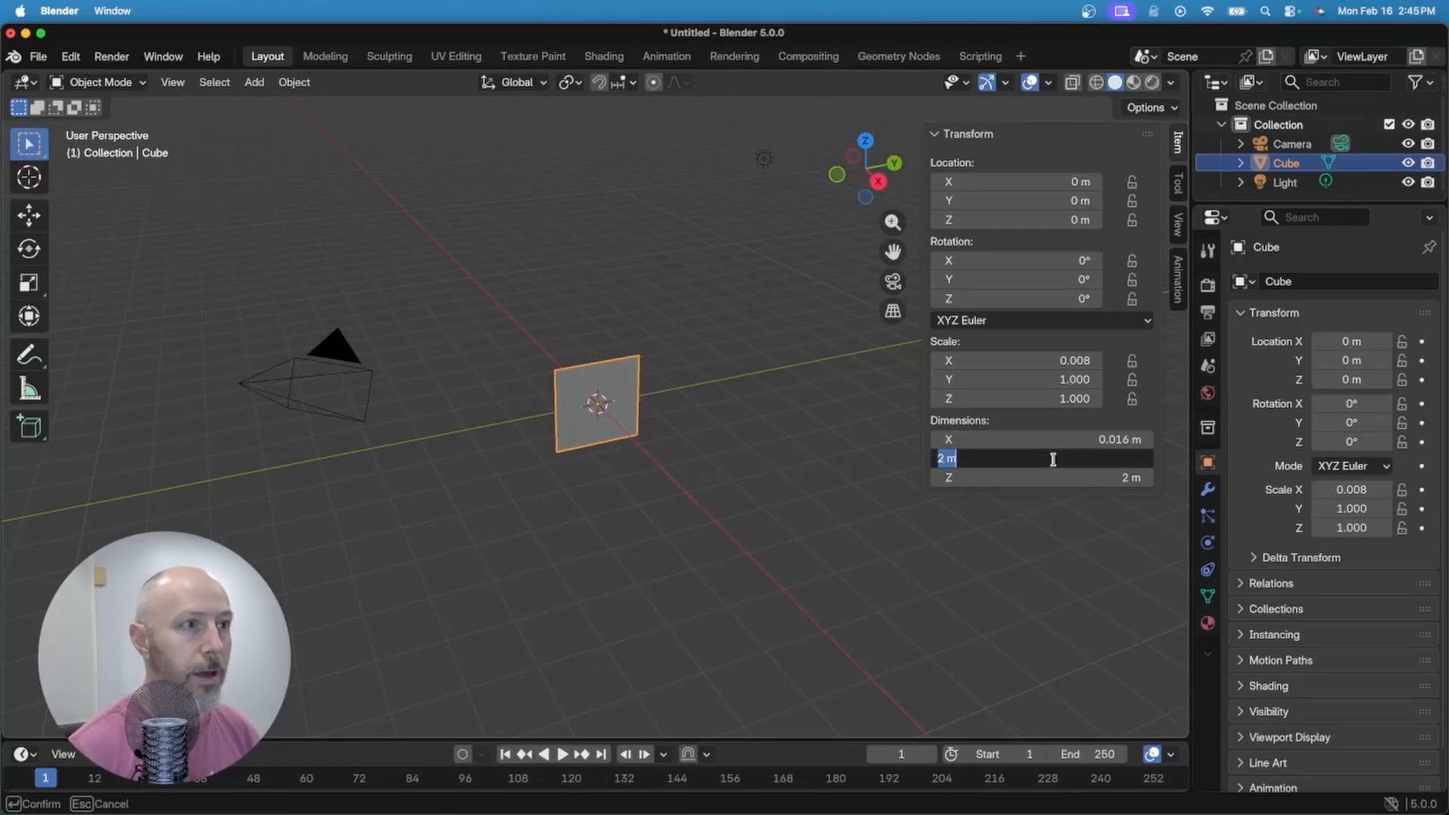
pyautogui.write('8mm')
pyautogui.press('Return')
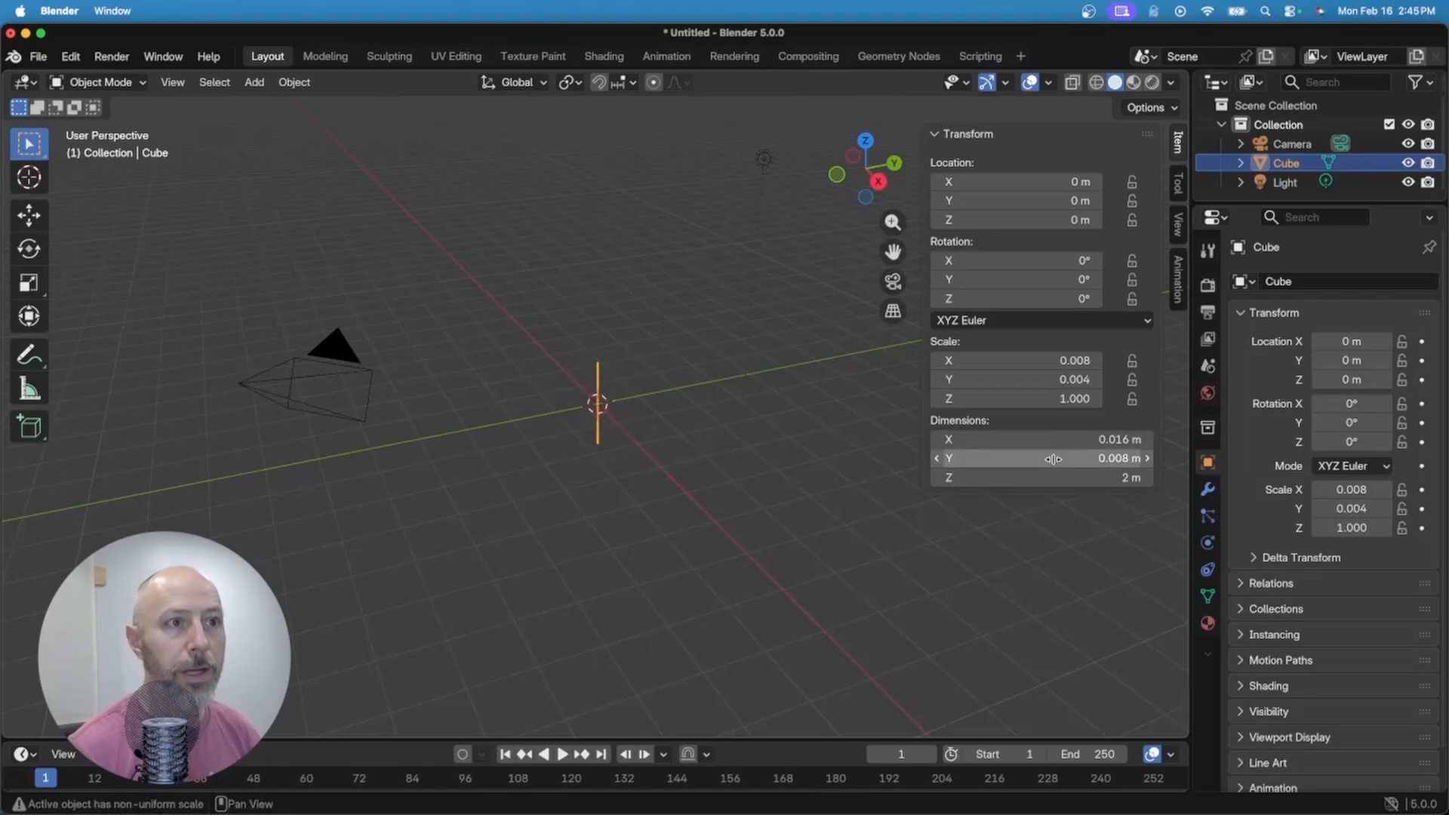
pyautogui.click(1038, 478)
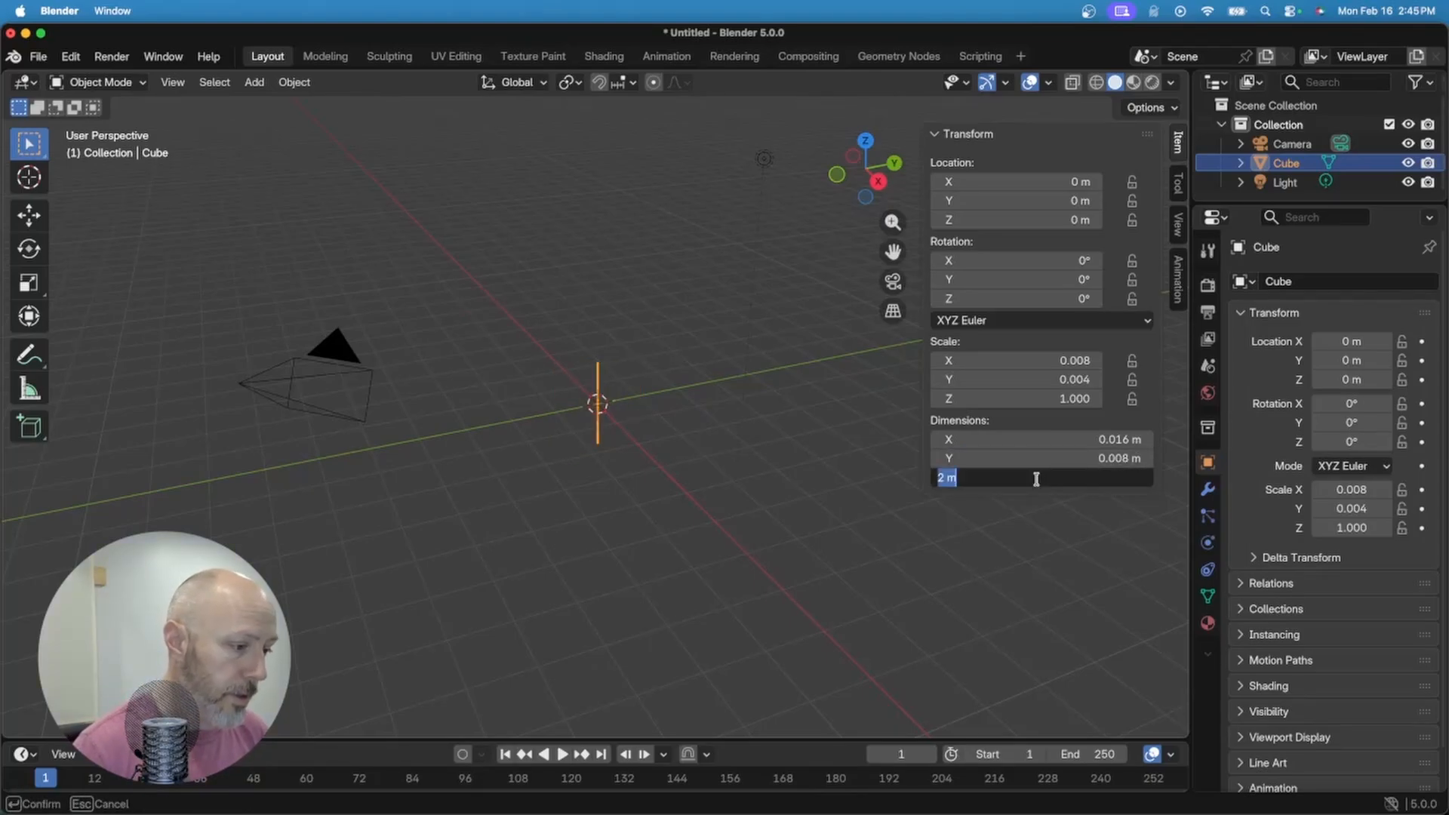
pyautogui.write('9')
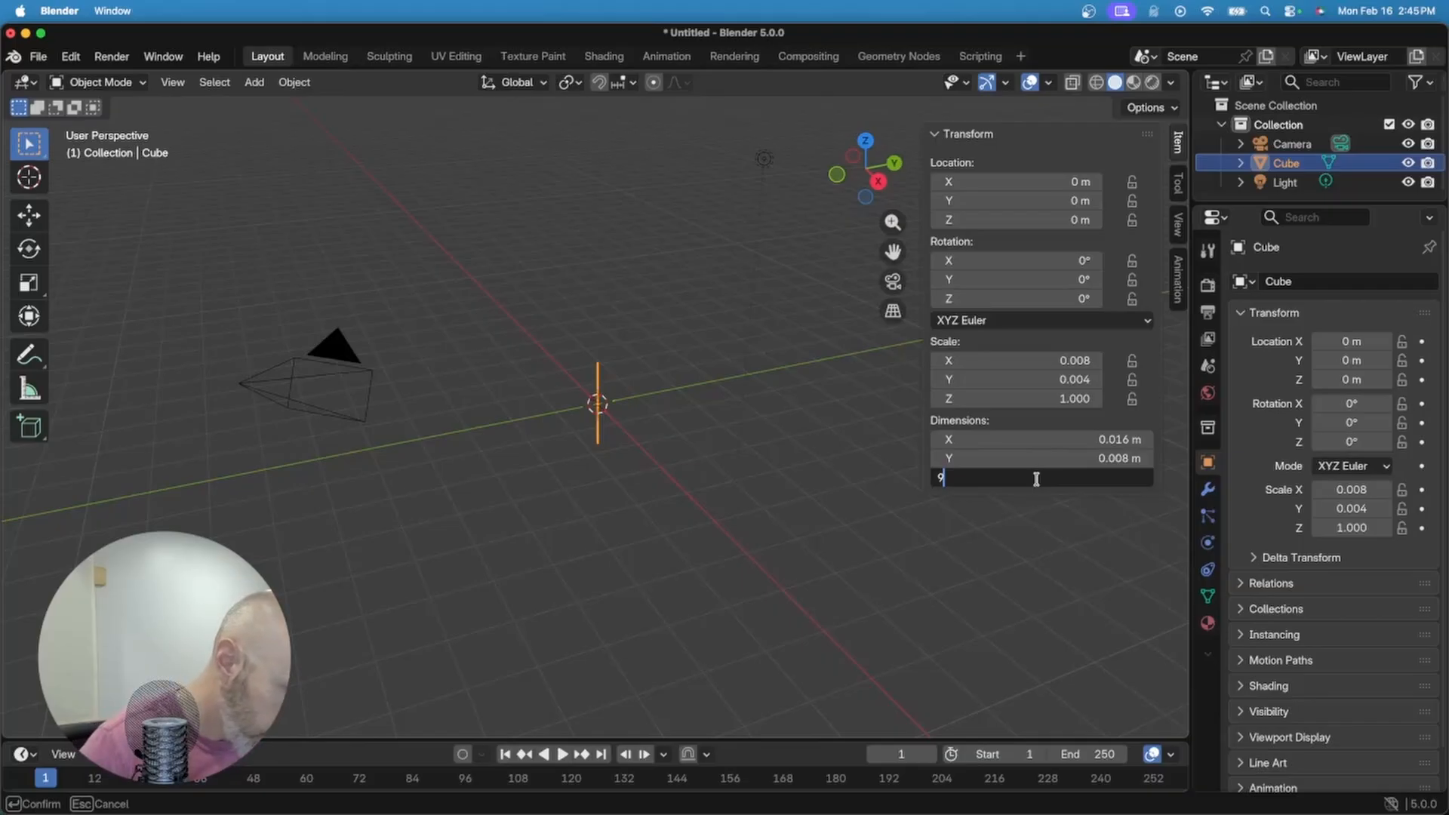
pyautogui.write('.6mm')
pyautogui.press('Return')
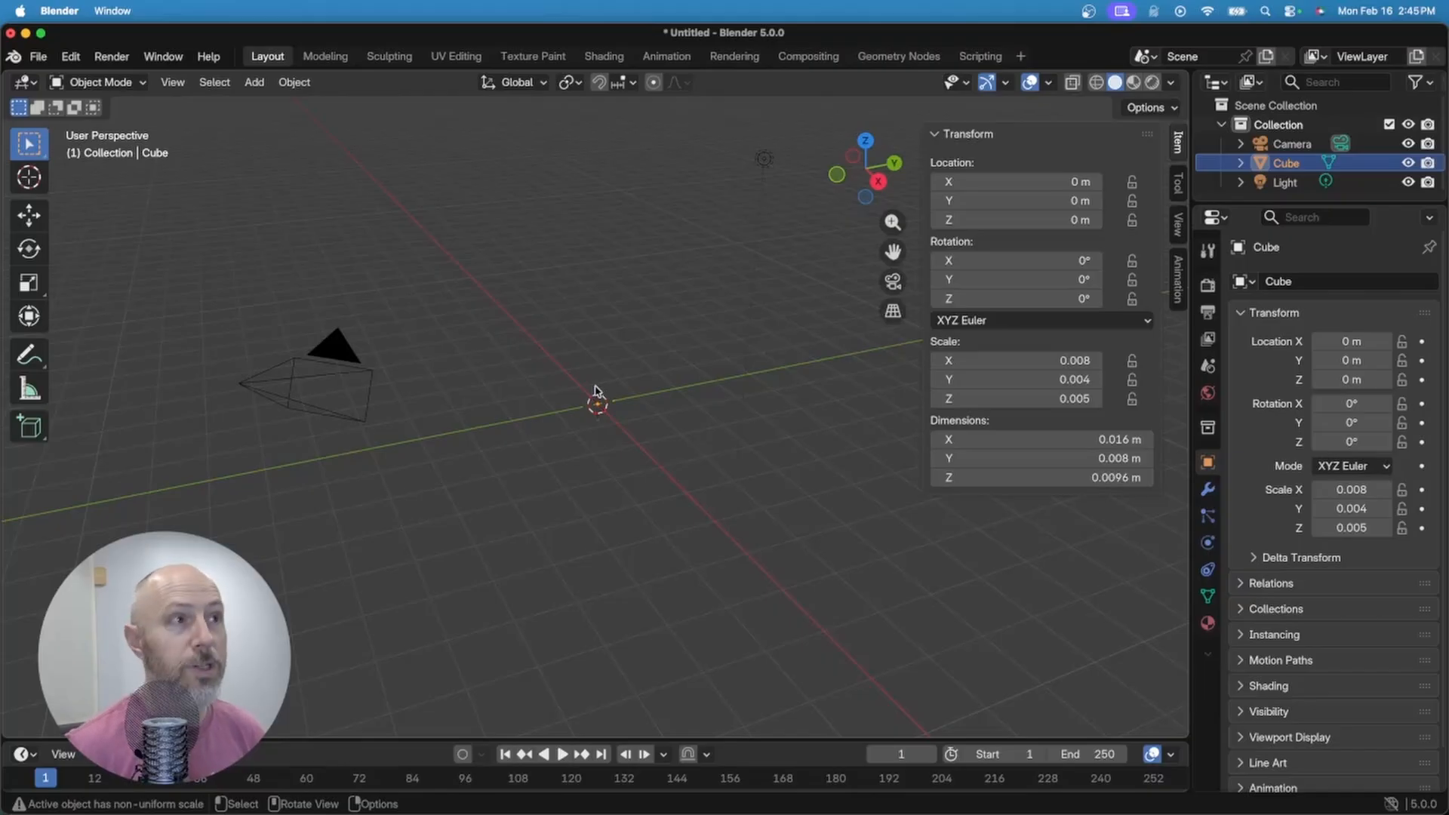
pyautogui.press('KP_Decimal')
# Step: In Edit Mode, add two centred edge loop cuts across and along the block
pyautogui.moveTo(587, 387); pyautogui.dragTo(544, 243, button='middle')
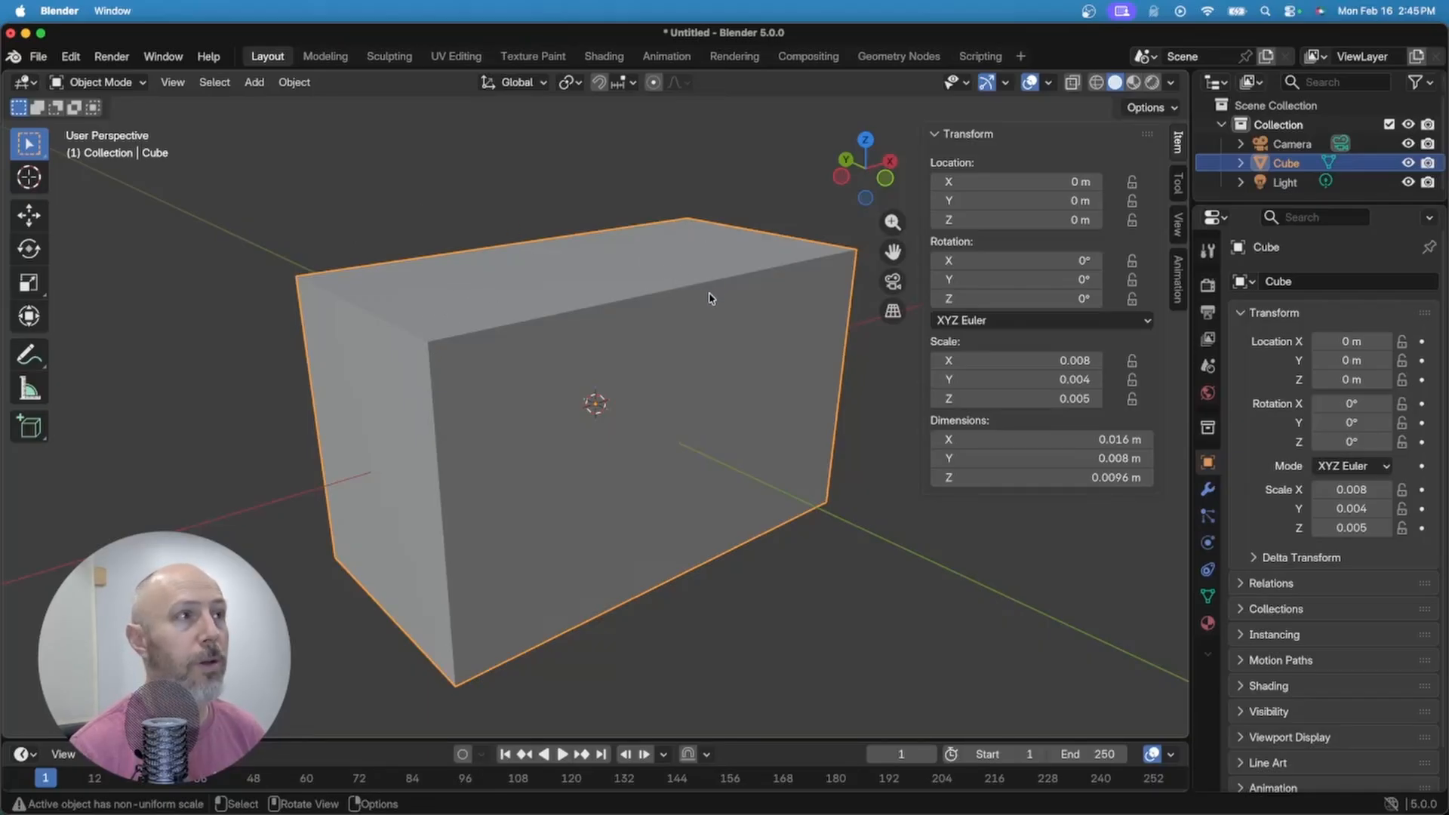
pyautogui.press('Tab')
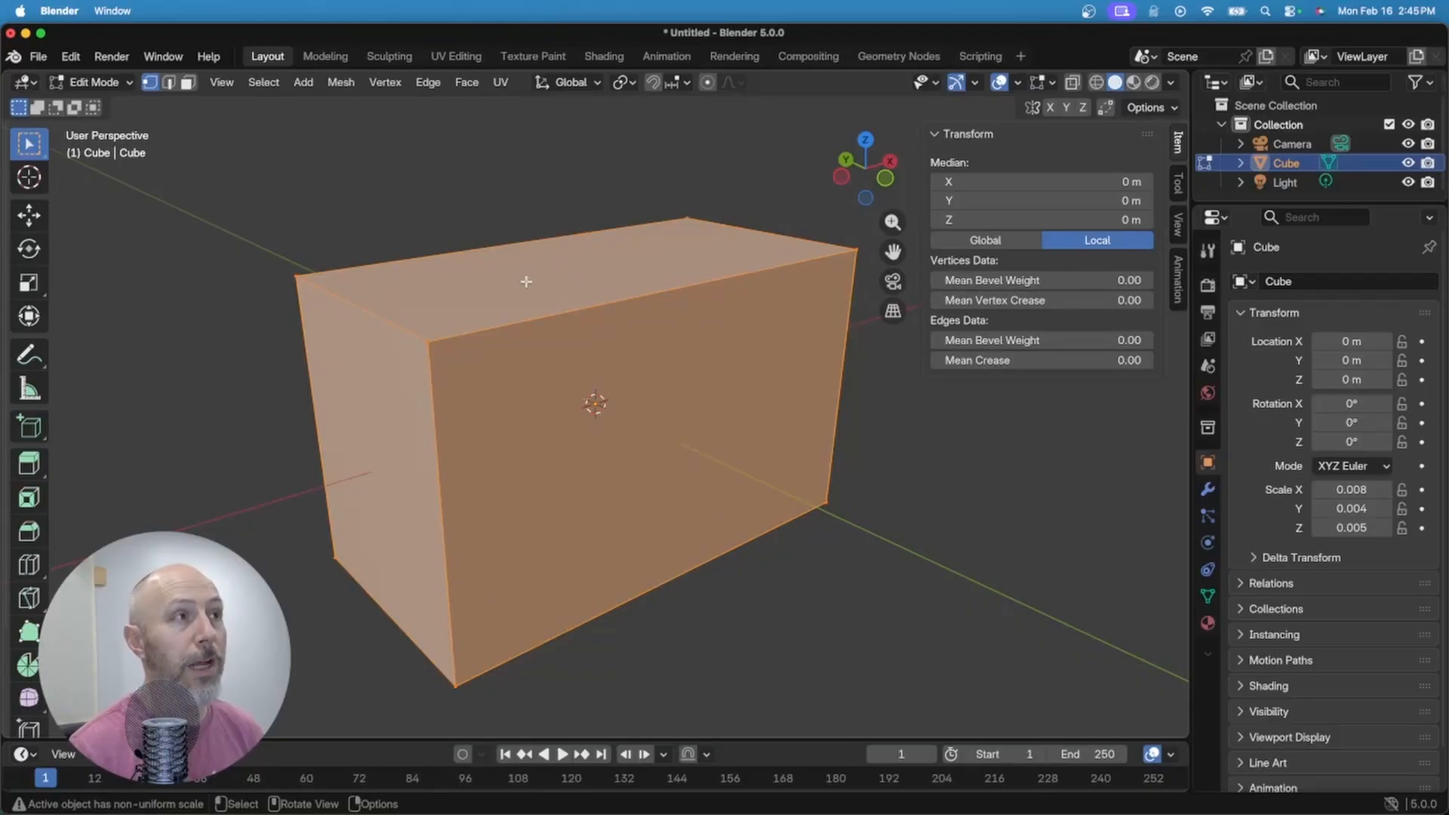
pyautogui.moveTo(526, 281); pyautogui.dragTo(564, 339, button='middle')
pyautogui.hotkey('ctrl', 'r')
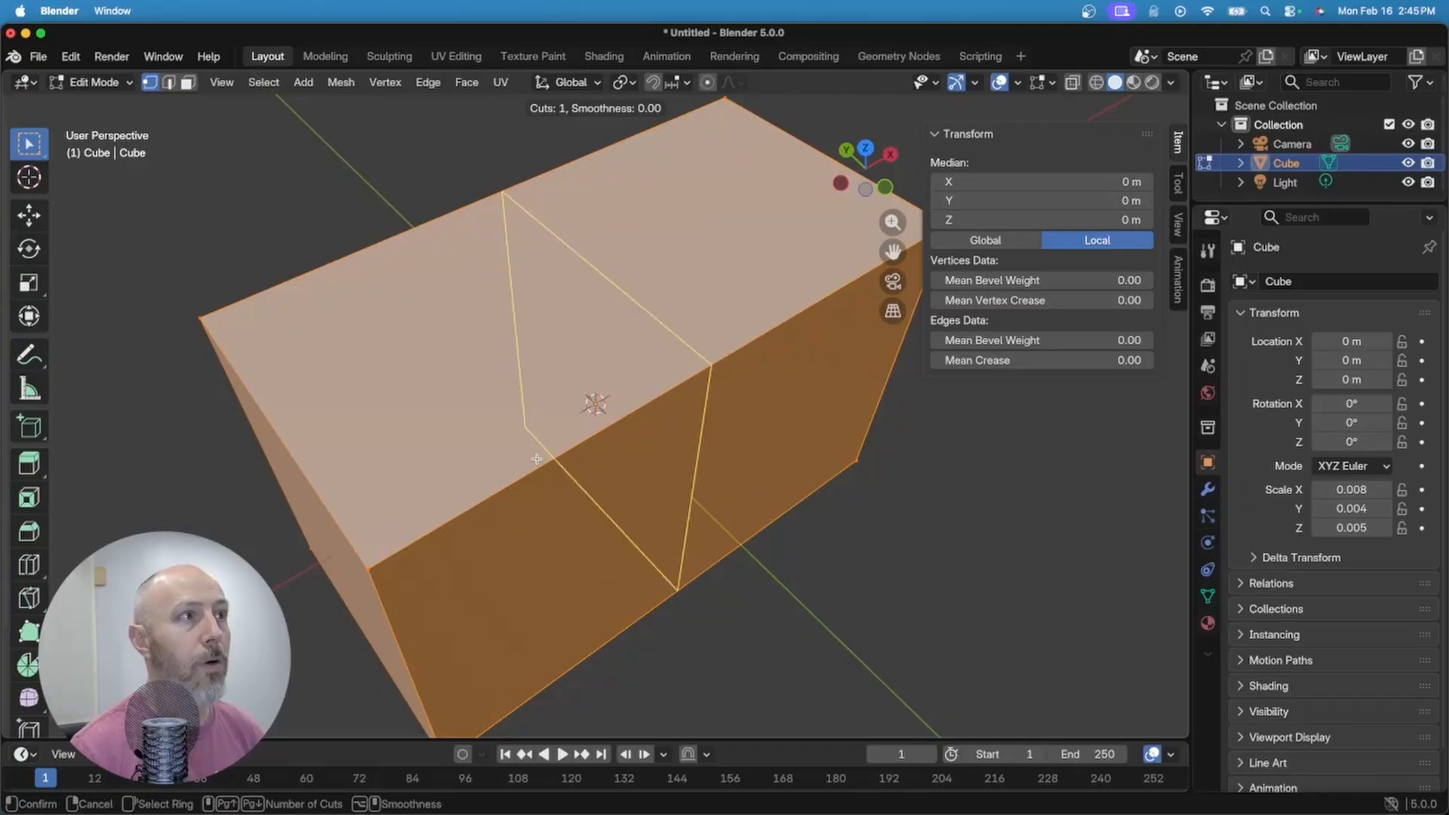
pyautogui.click(625, 400)
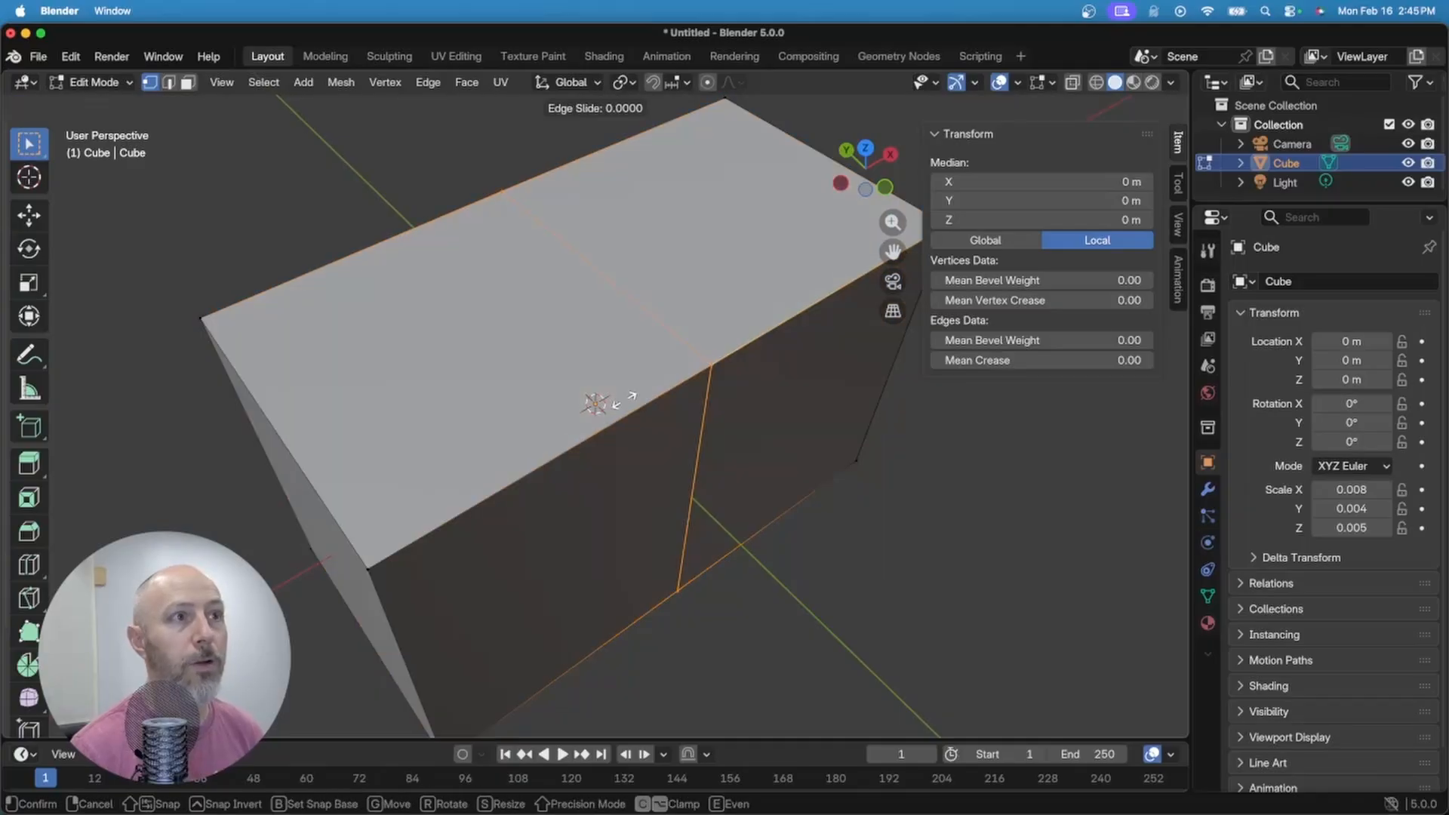
pyautogui.click(624, 400)
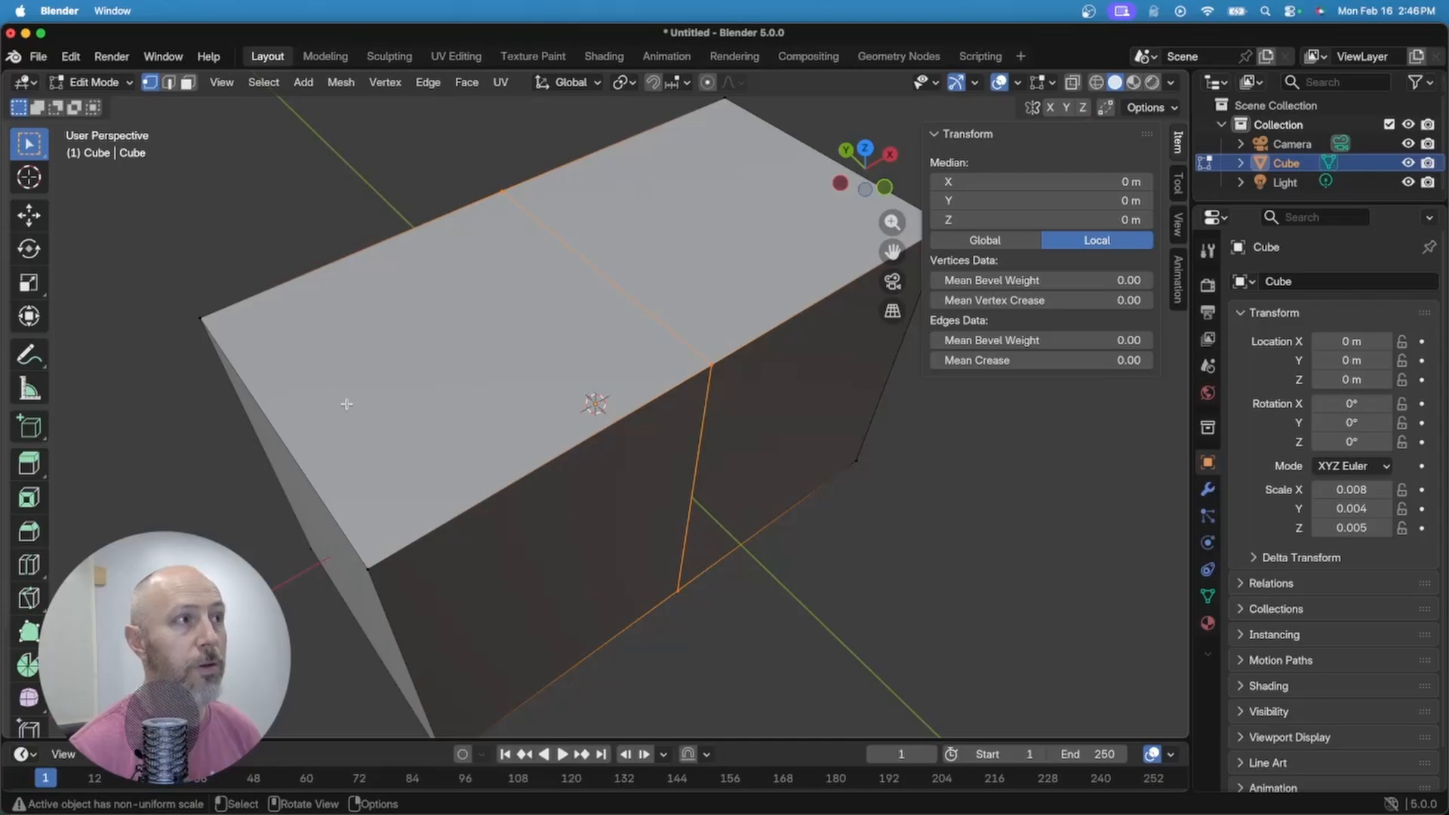
pyautogui.hotkey('ctrl', 'r')
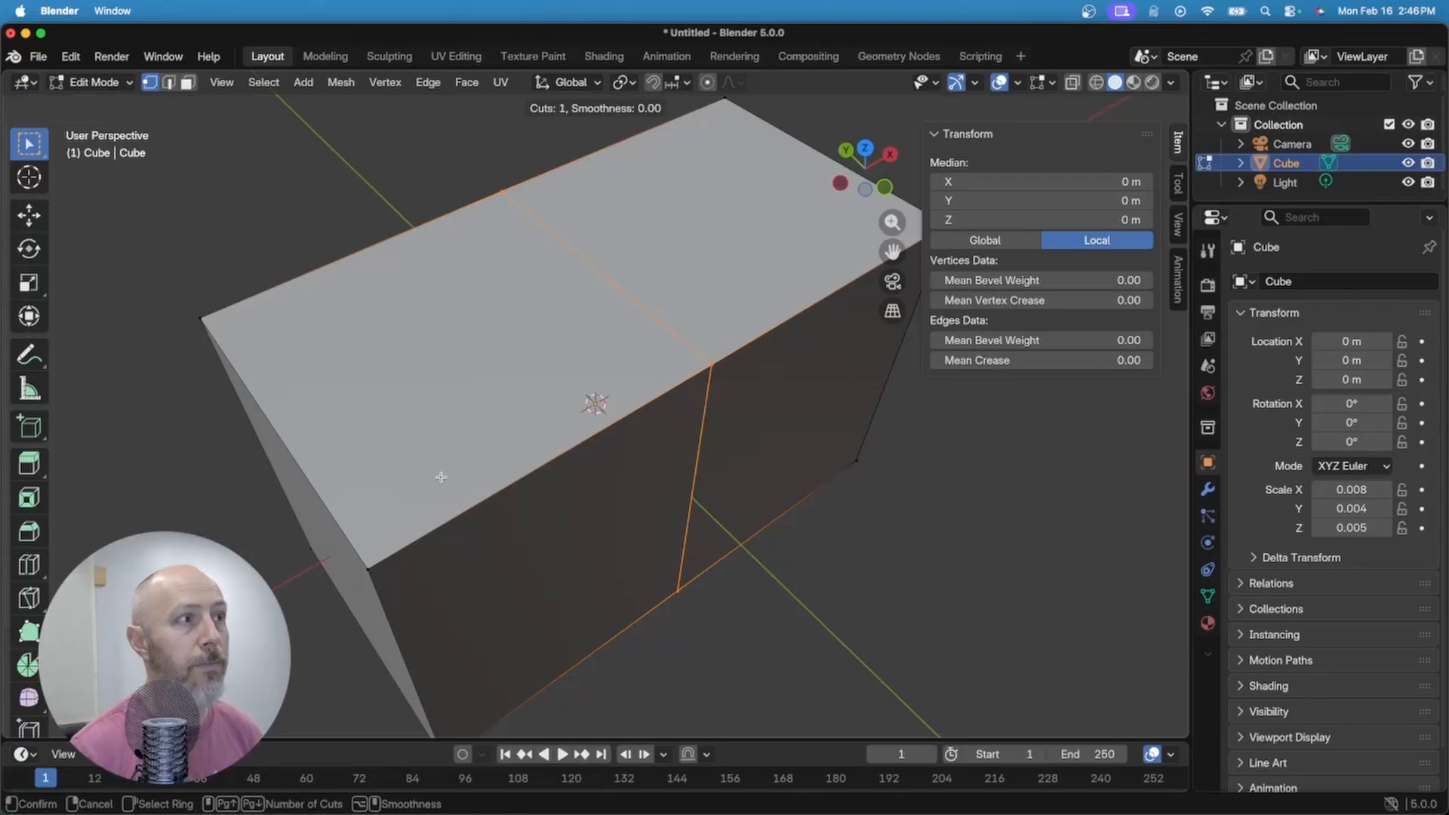
pyautogui.click(283, 442)
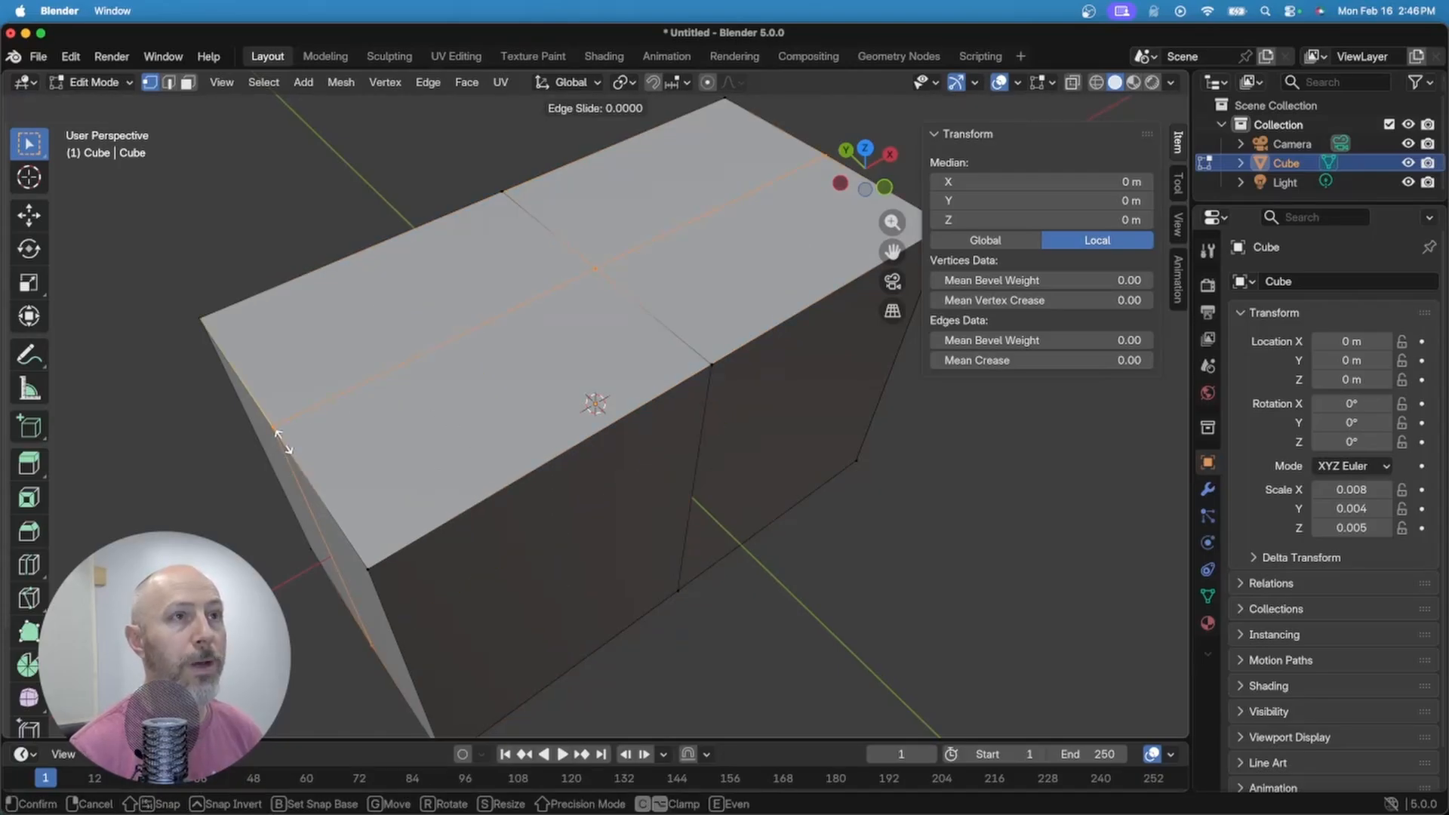
pyautogui.rightClick(283, 442)
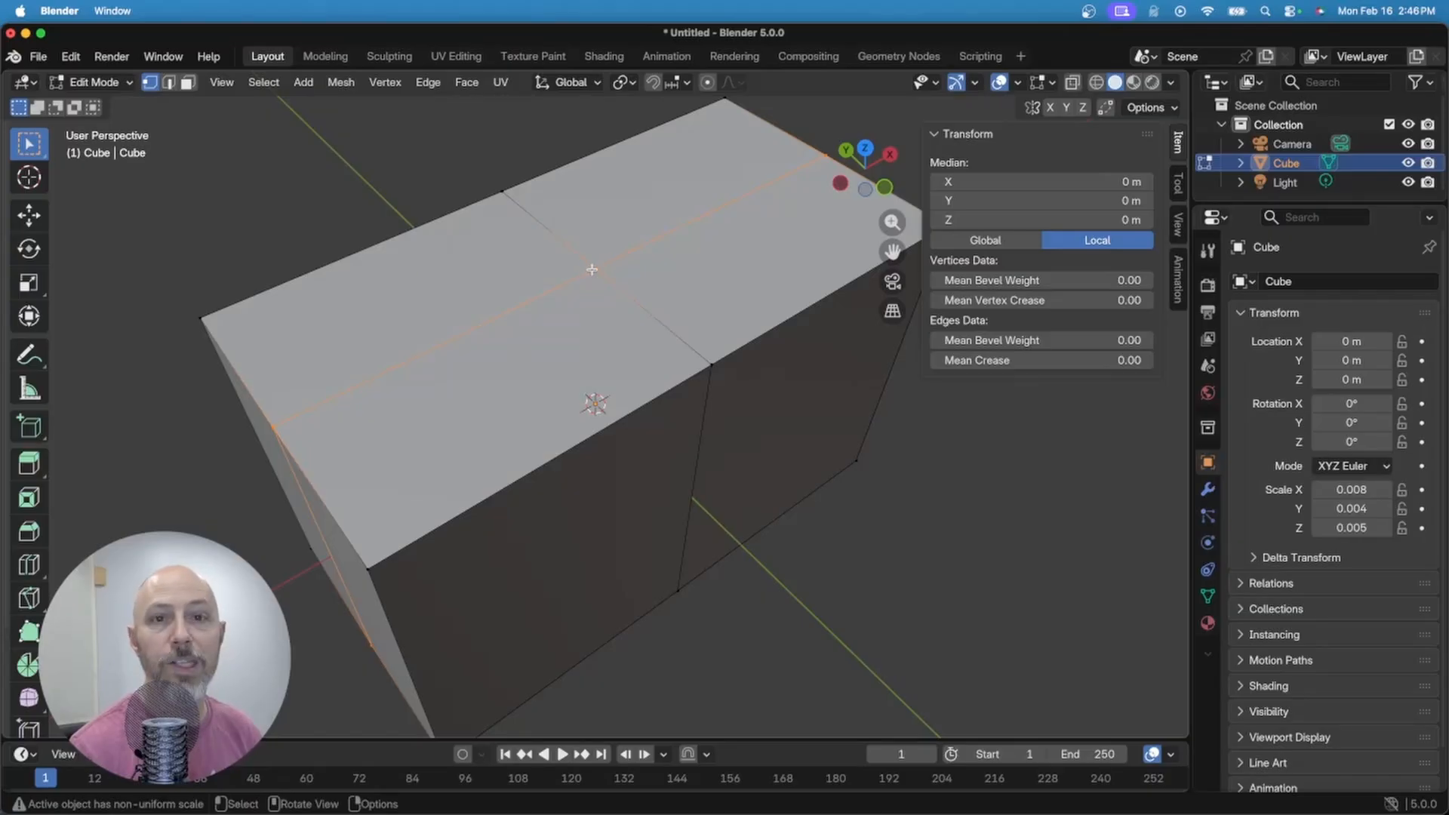
# Step: Snap the 3D cursor to the middle of the top's left-half centre edge
pyautogui.hotkey('alt', 'a')
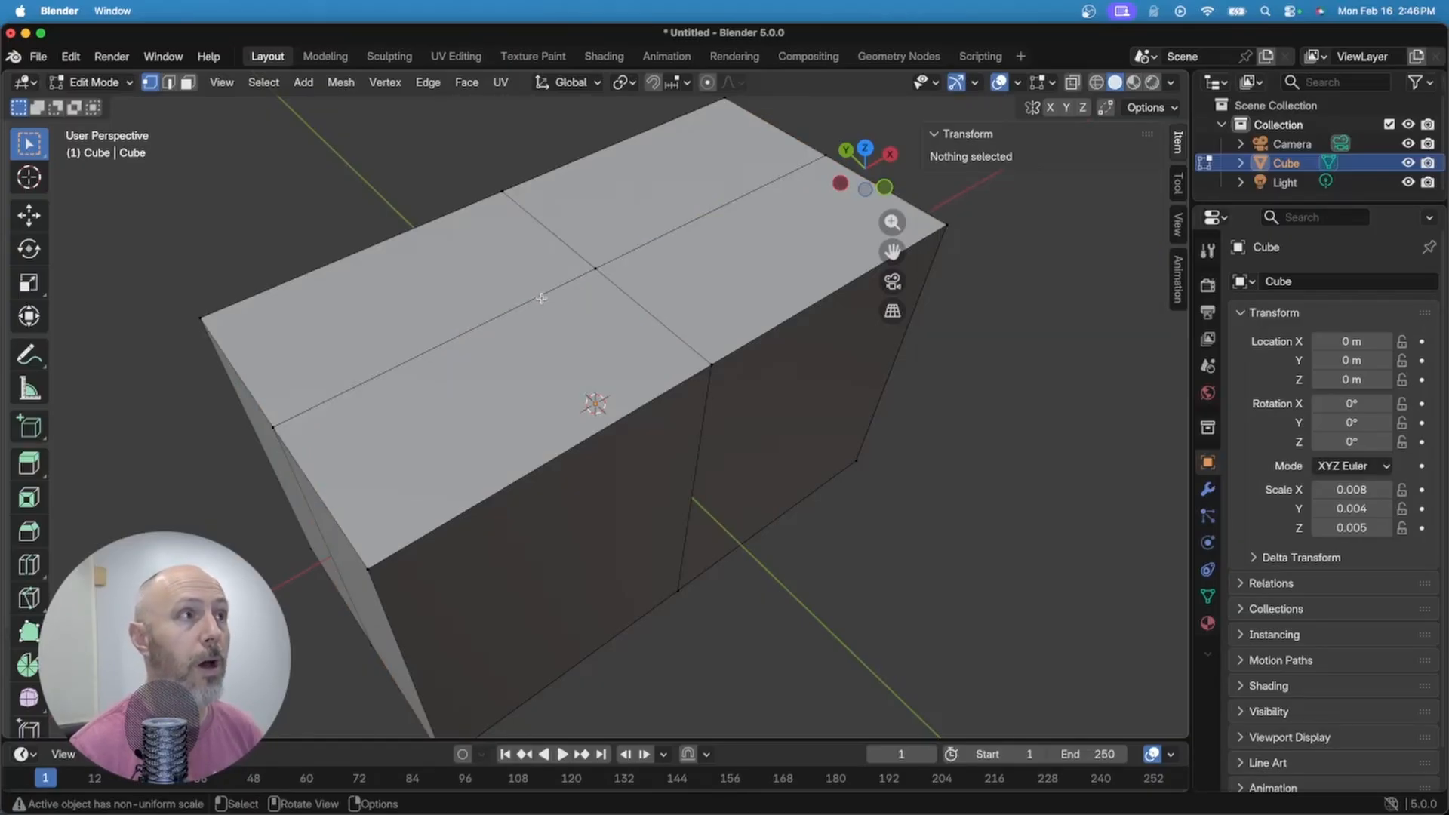
pyautogui.press('2')
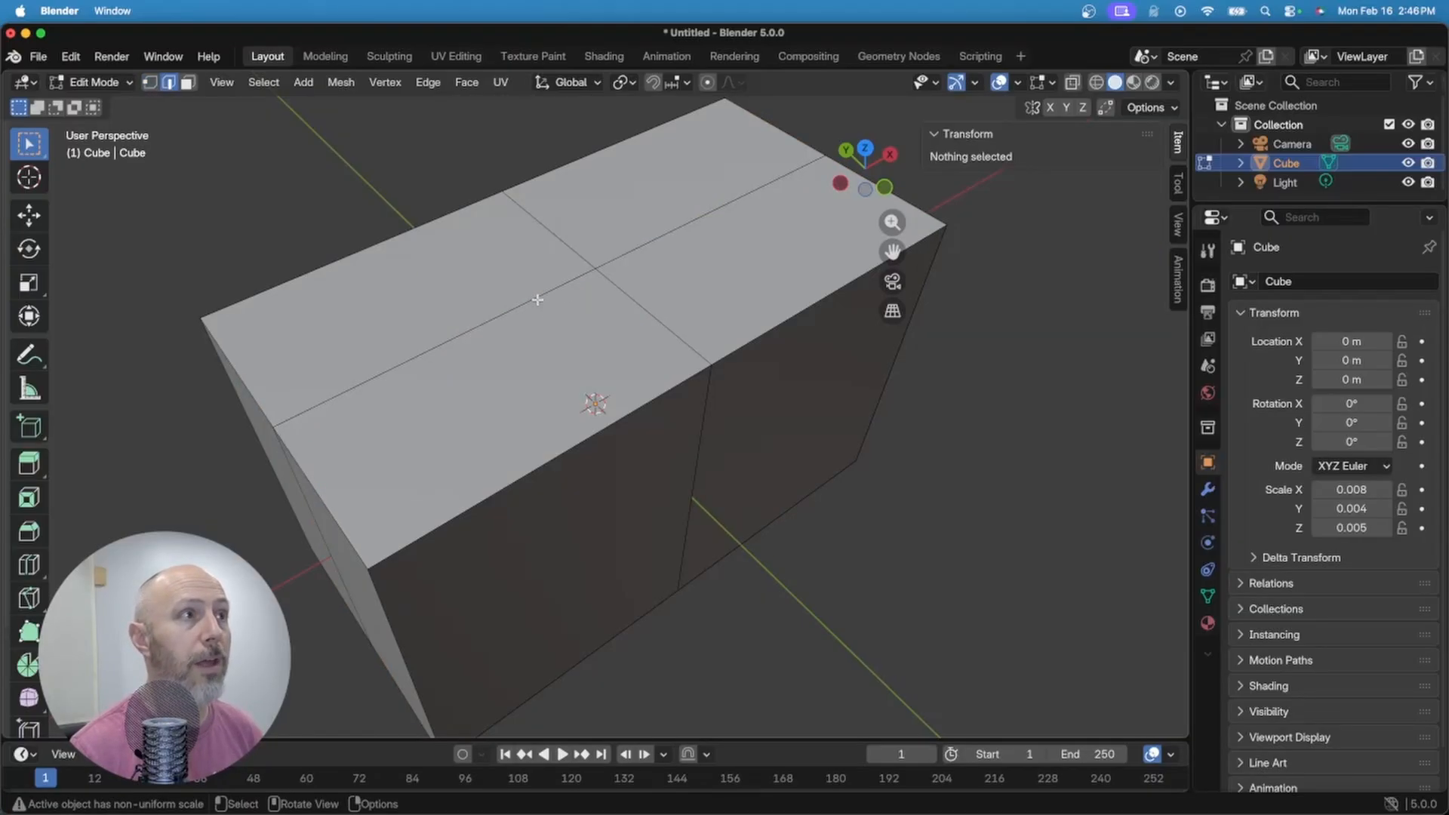
pyautogui.click(459, 336)
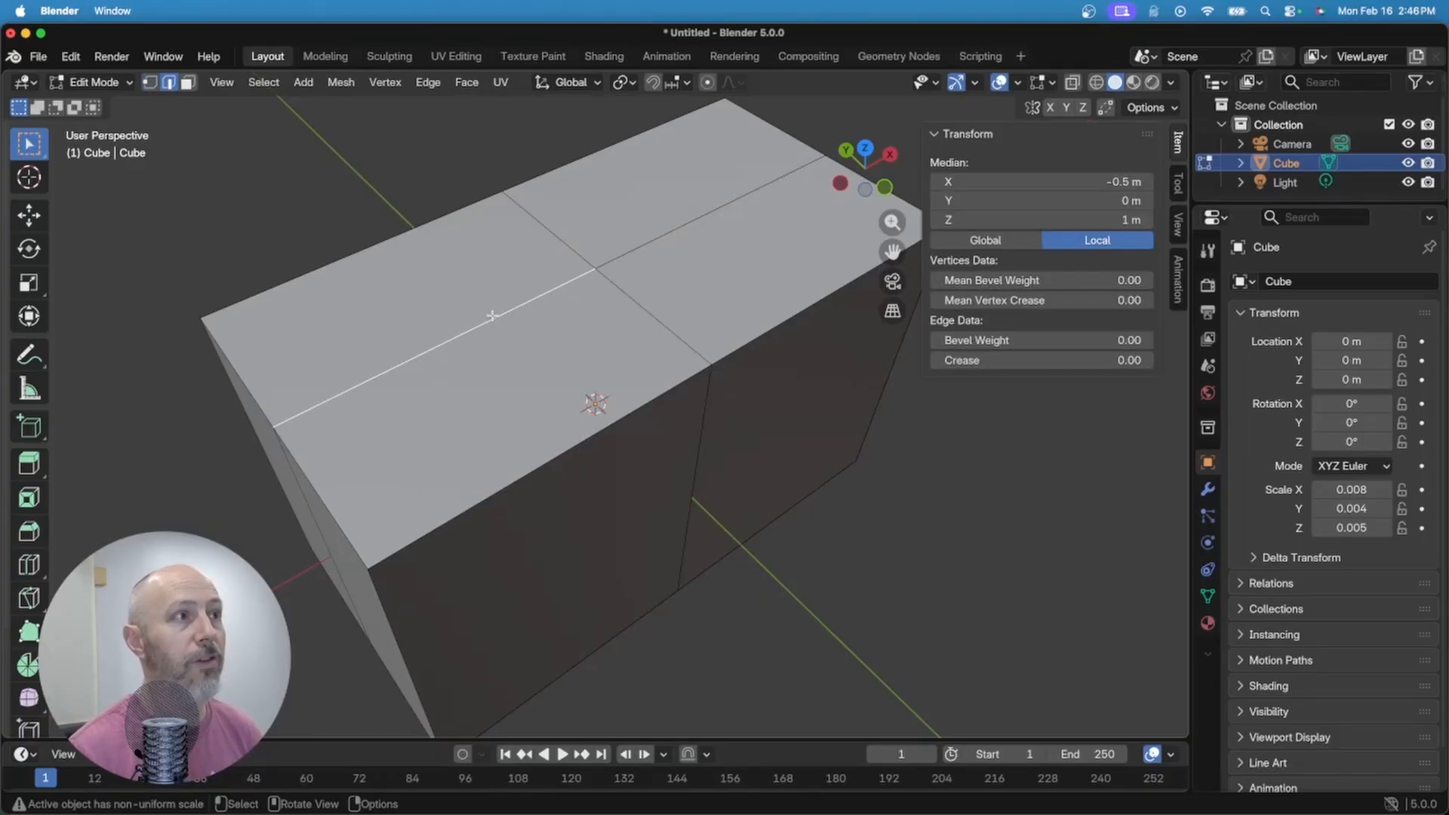
pyautogui.hotkey('shift', 's')
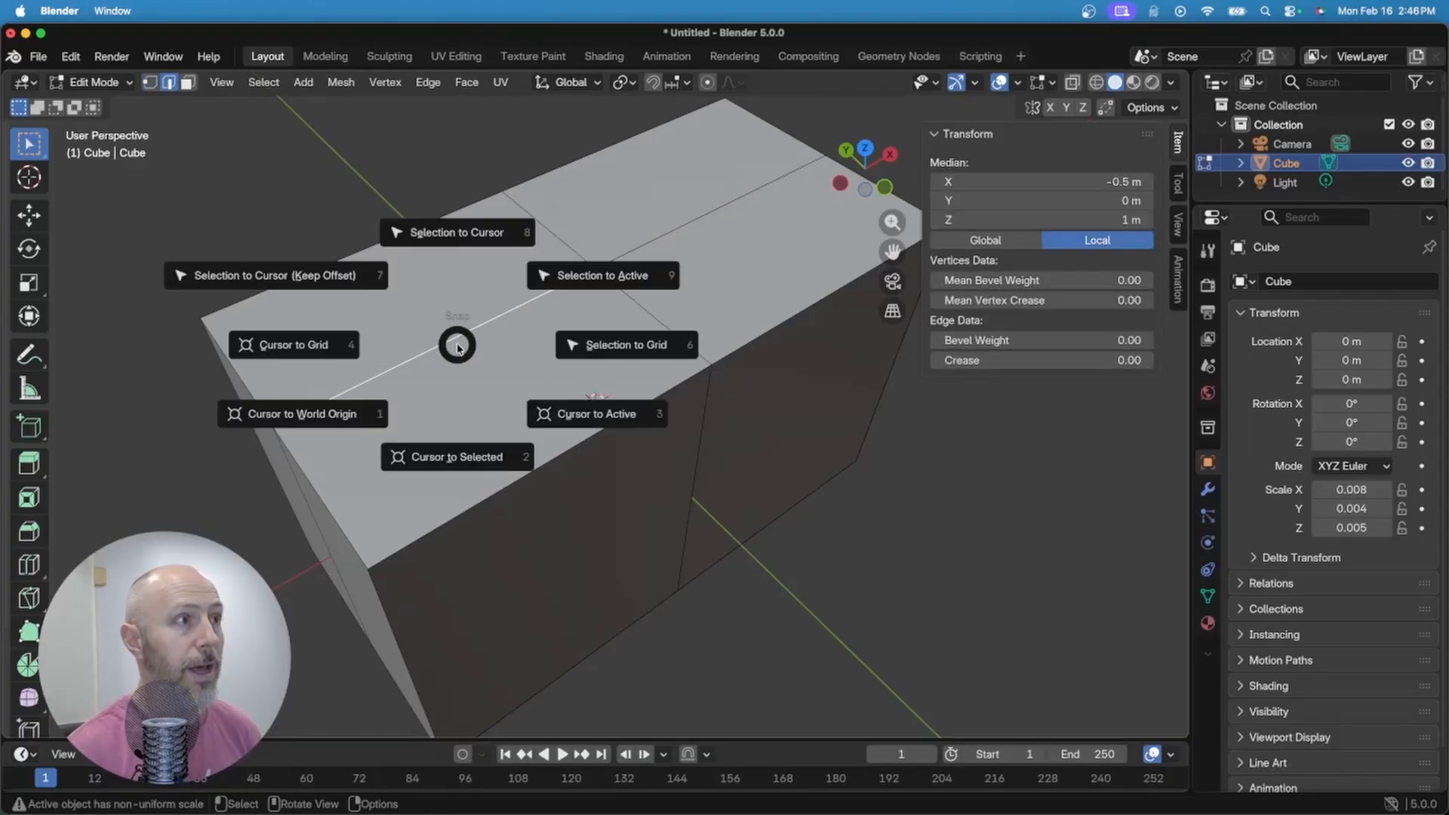
pyautogui.click(469, 462)
pyautogui.moveTo(465, 456); pyautogui.dragTo(460, 350, button='middle')
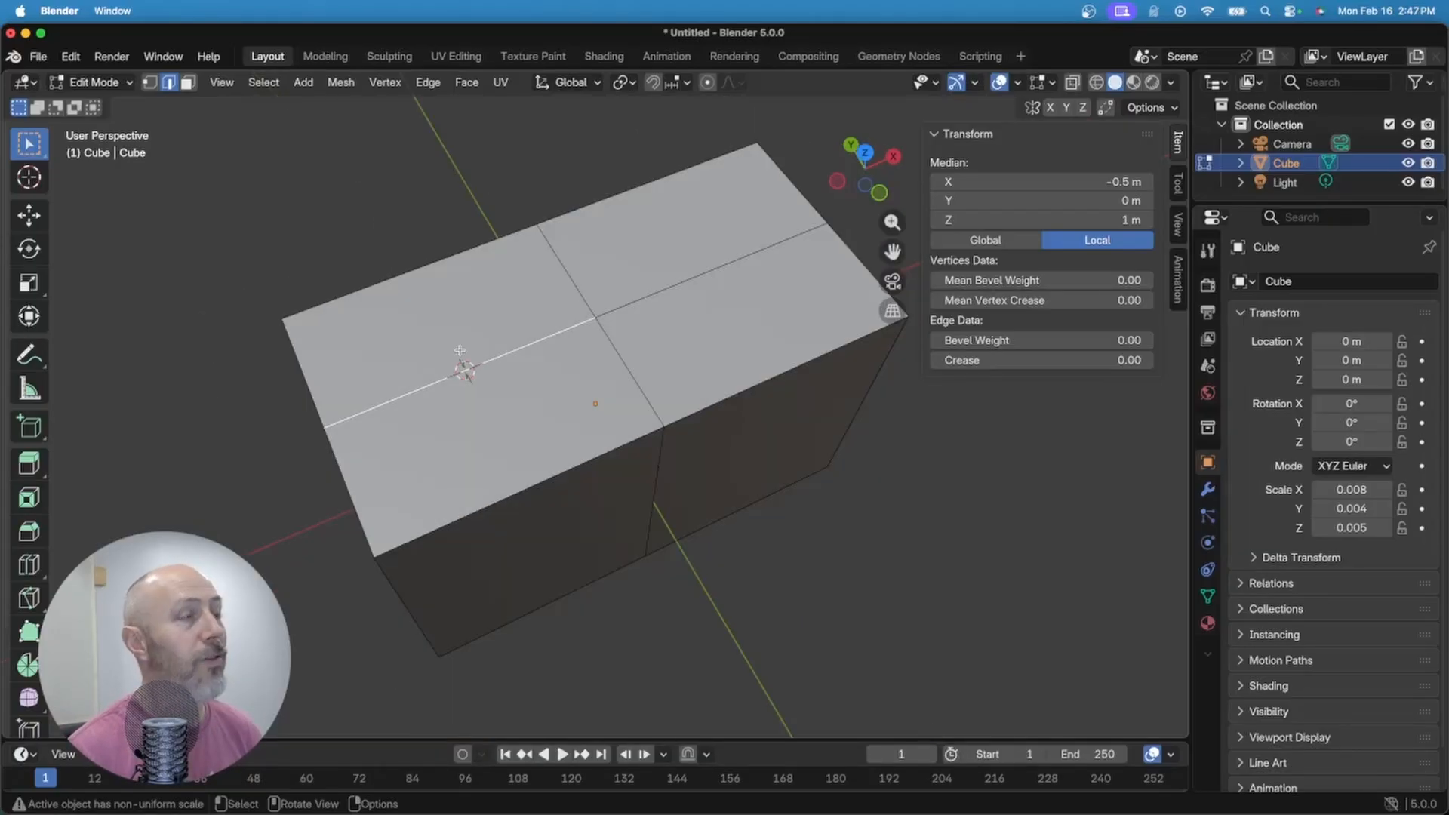
# Step: Back in Object Mode, add a cylinder at the 3D cursor
pyautogui.press('Tab')
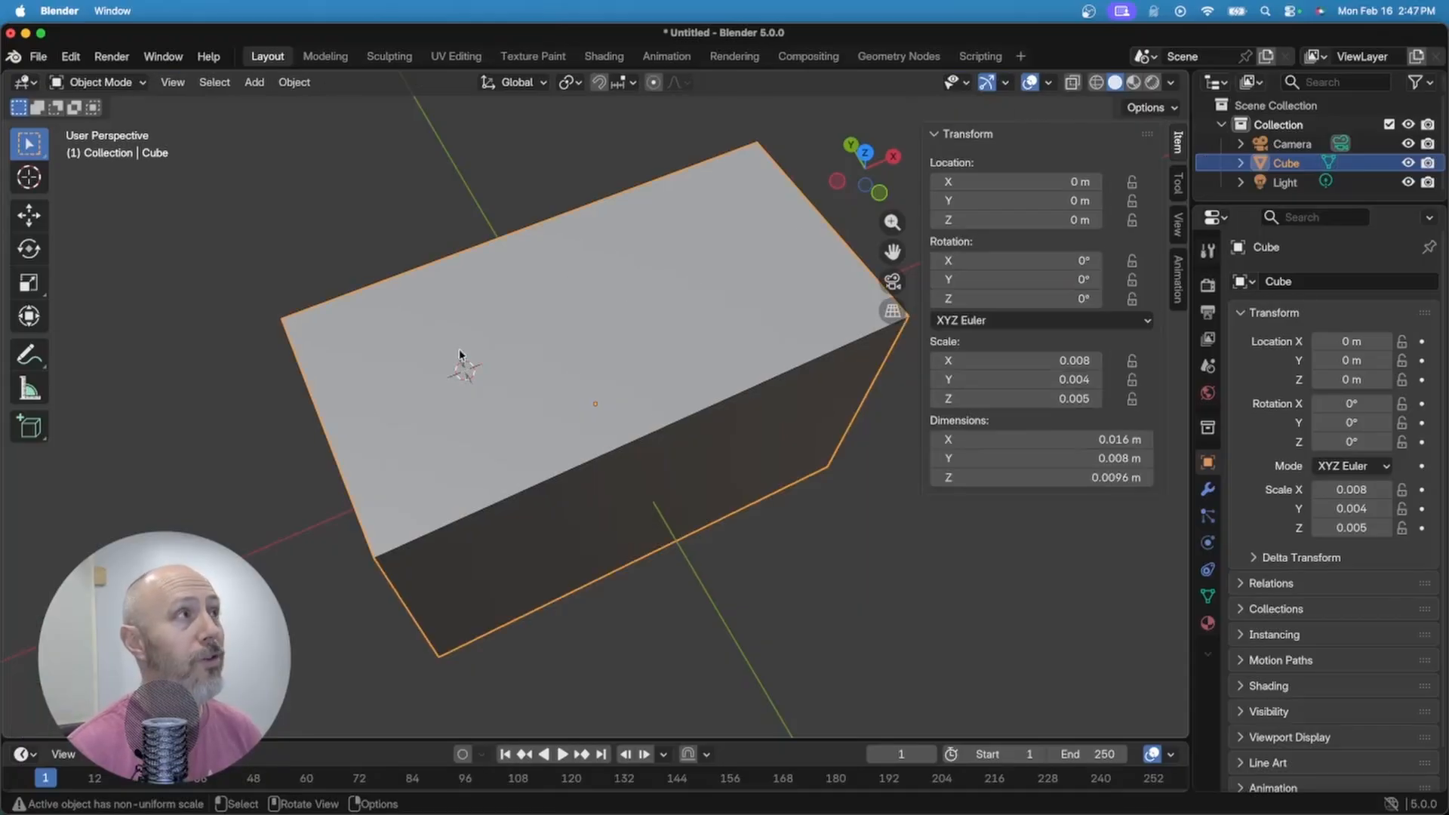
pyautogui.moveTo(460, 354); pyautogui.dragTo(268, 275, button='middle')
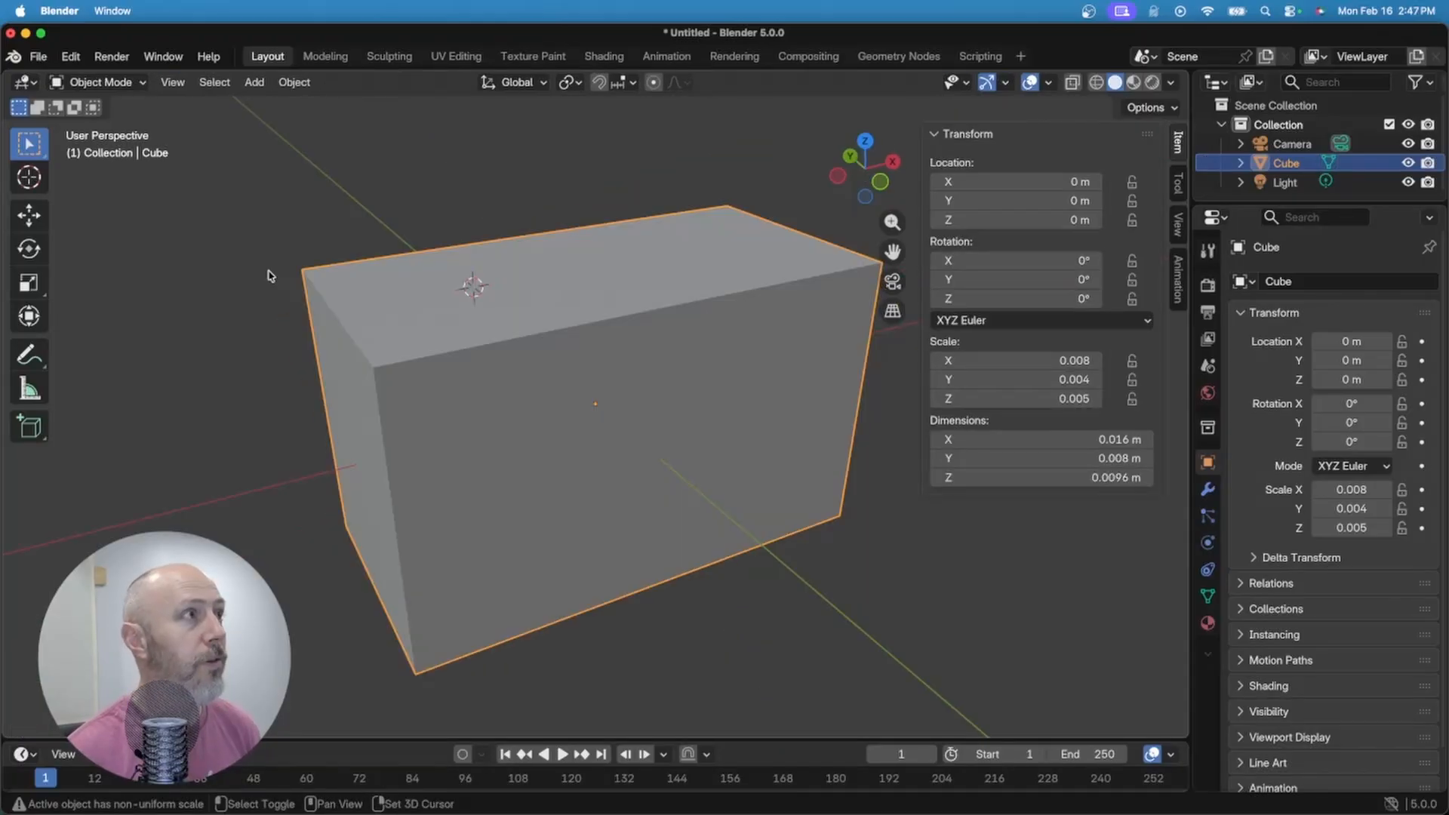
pyautogui.hotkey('shift', 'a')
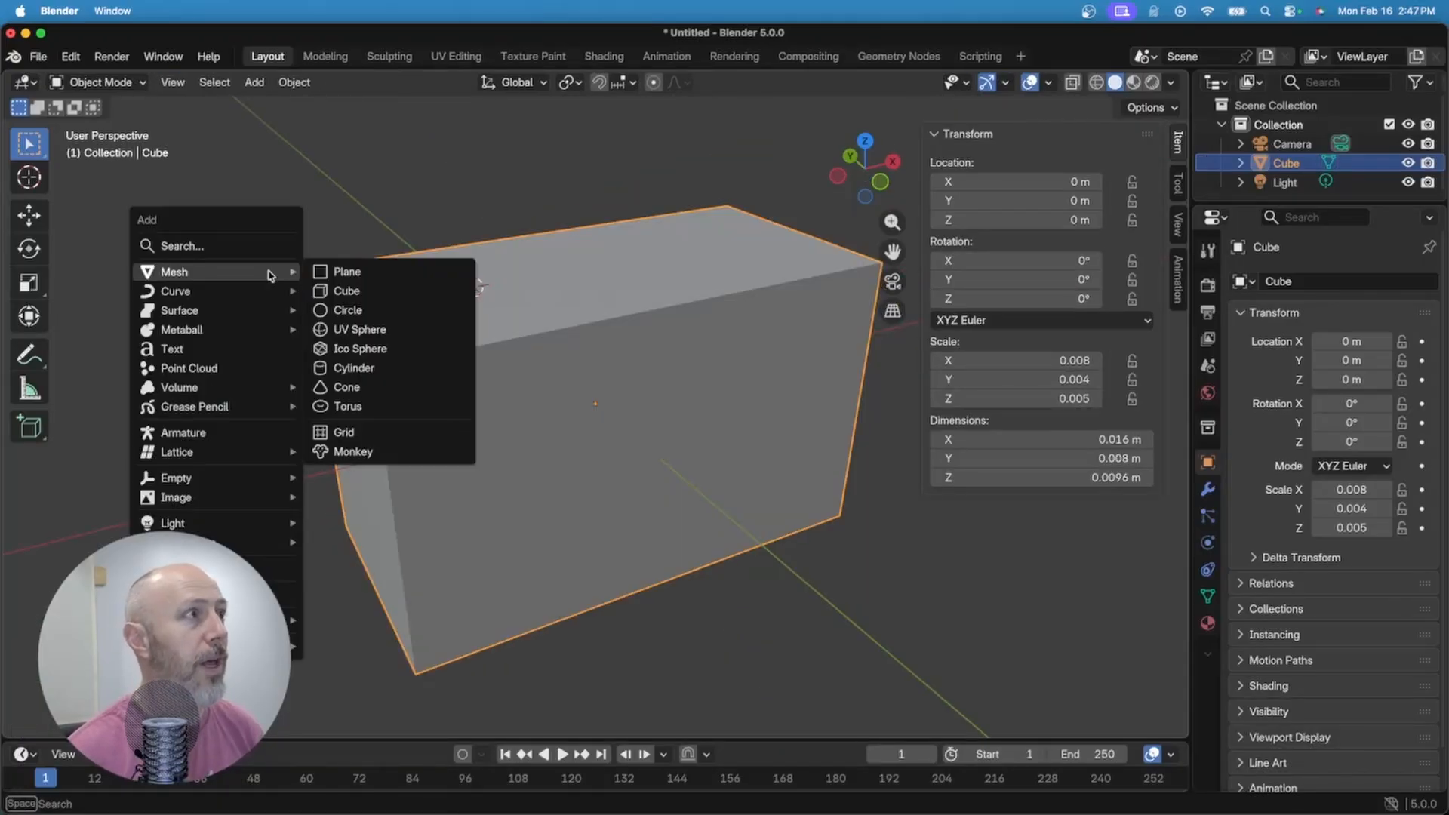
pyautogui.click(355, 368)
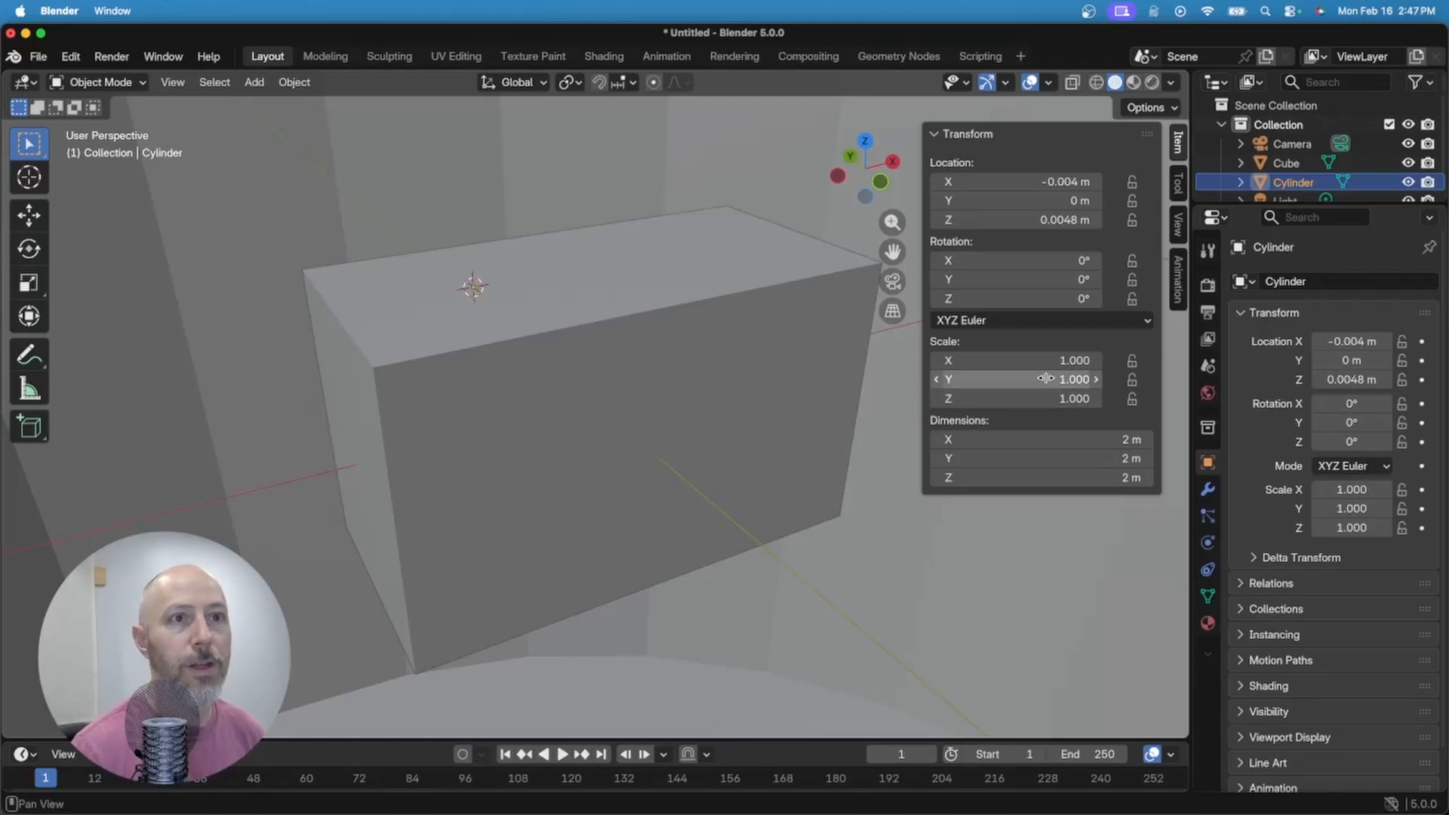
# Step: Size the cylinder to 4.8 mm across and 1.6 mm high
pyautogui.moveTo(1042, 360); pyautogui.dragTo(1032, 380)
pyautogui.click(1091, 438)
pyautogui.moveTo(1091, 438); pyautogui.dragTo(1087, 458)
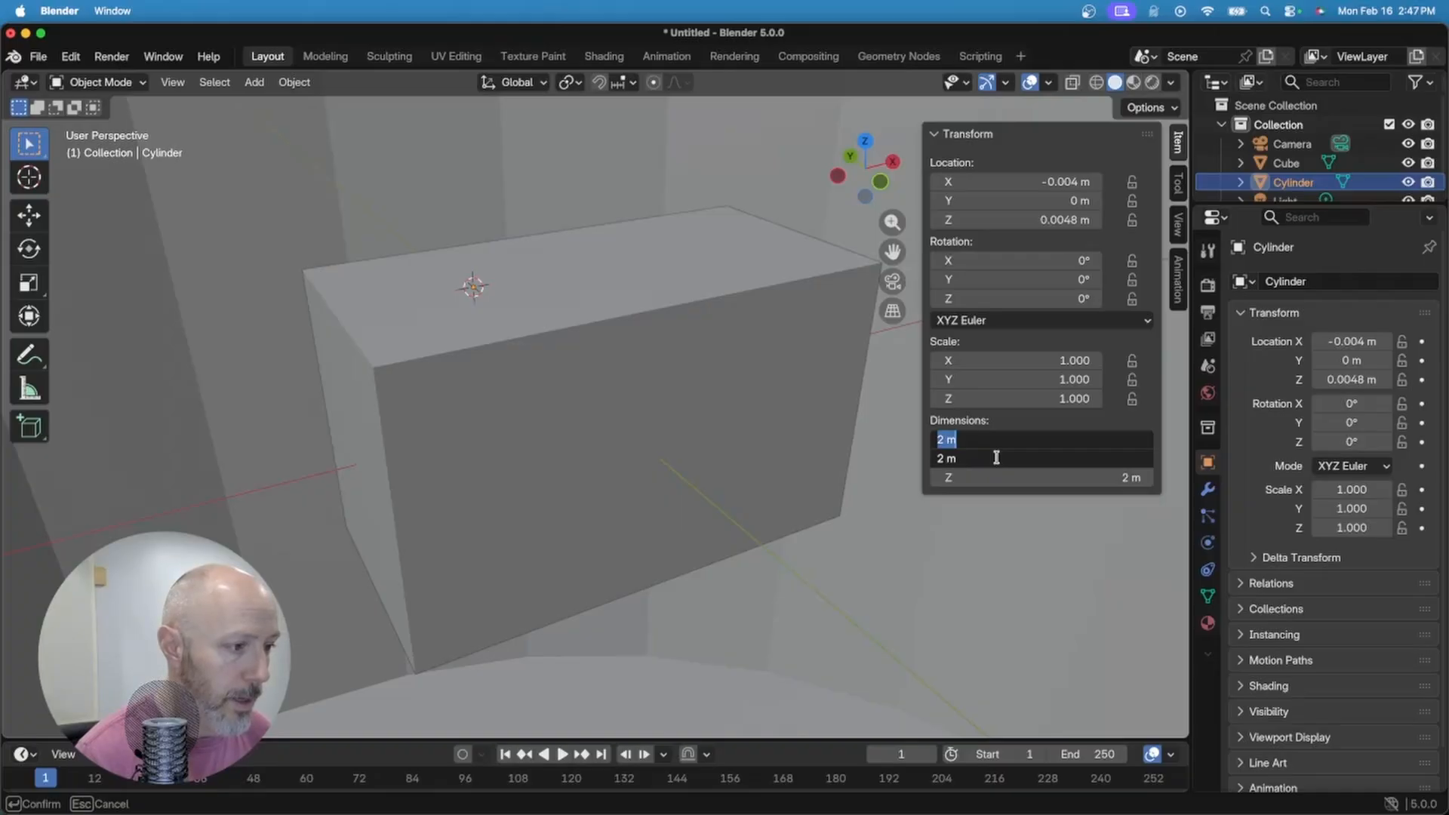
pyautogui.write('4.8mm')
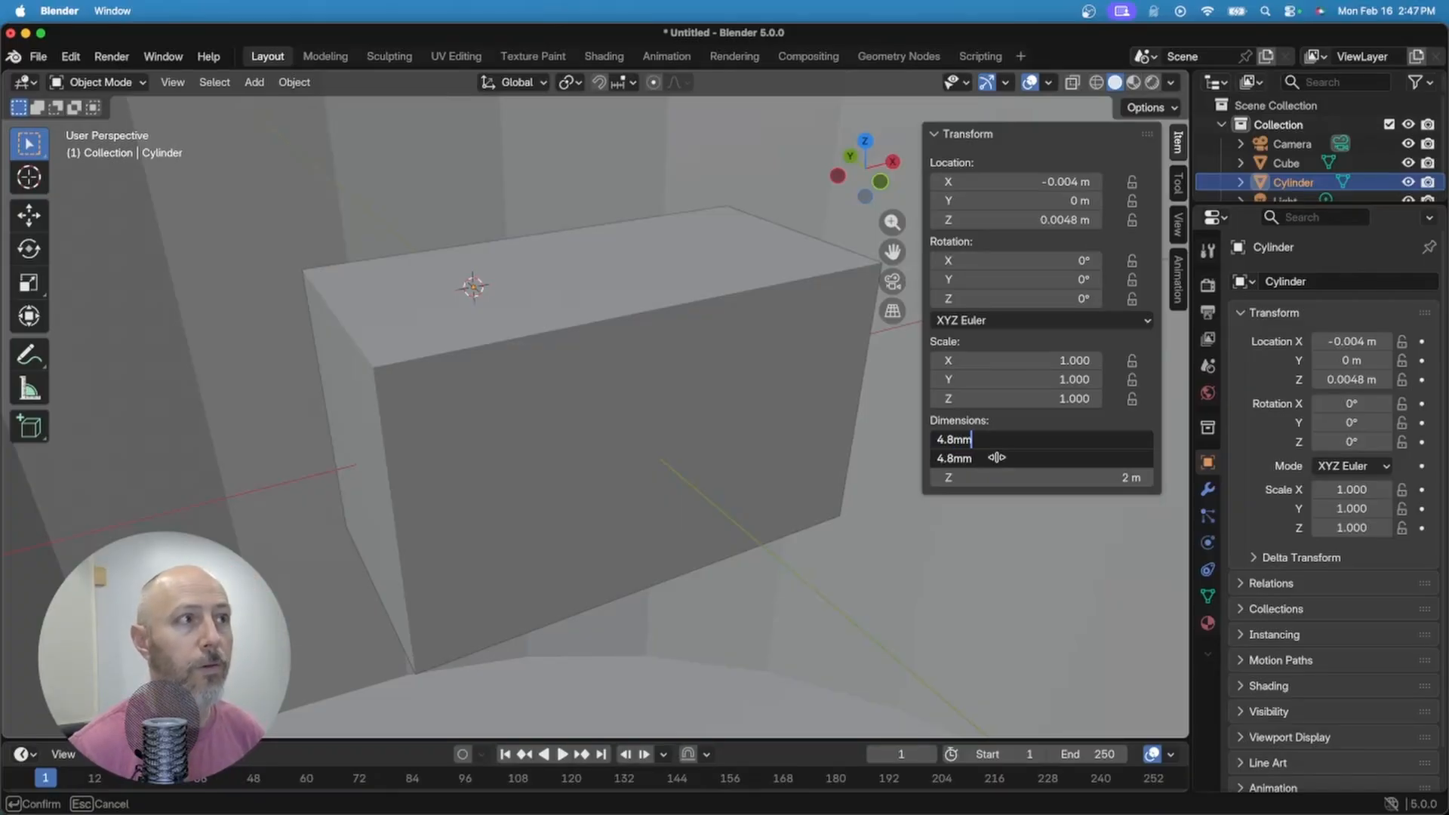
pyautogui.press('Return')
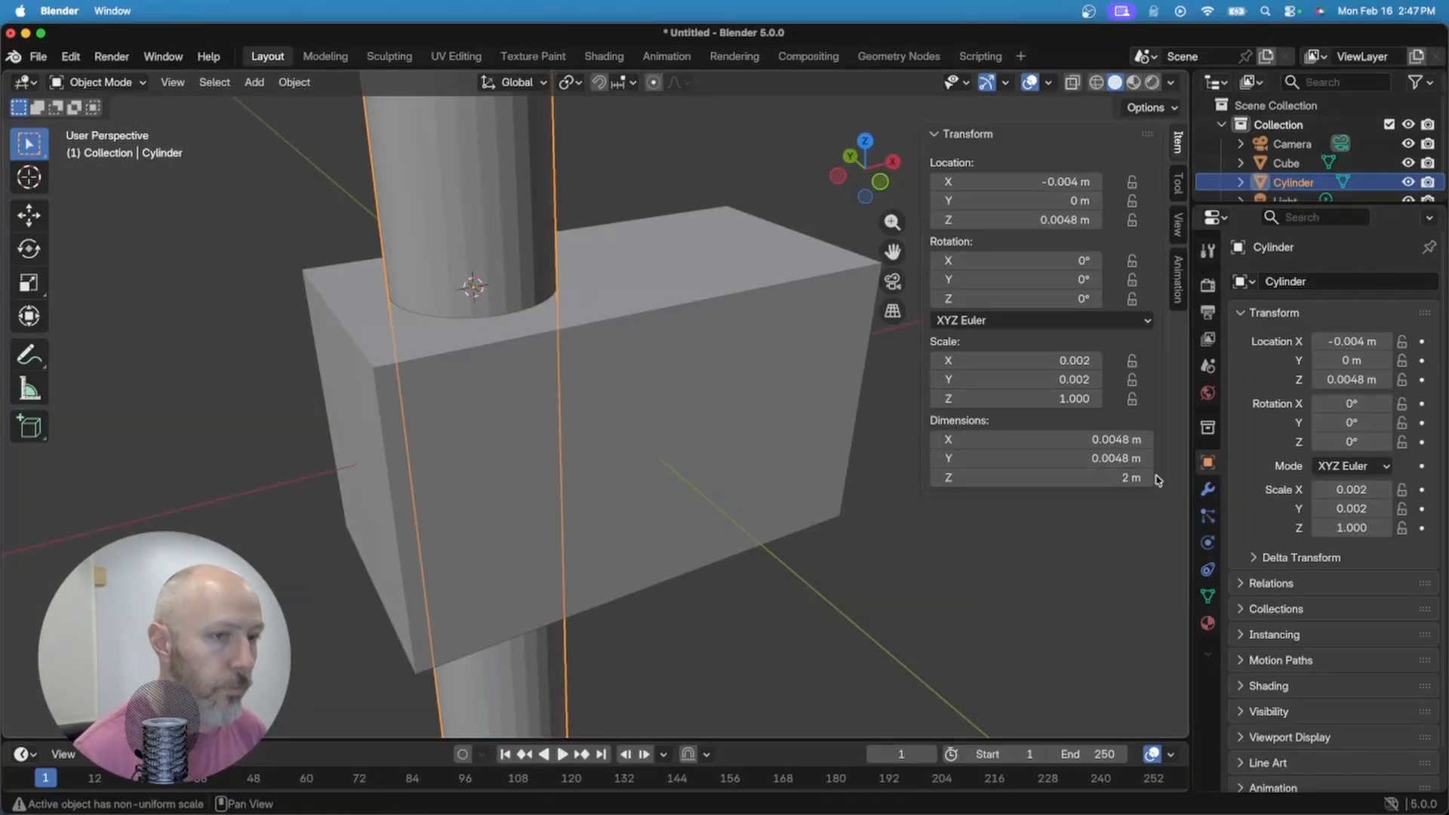
pyautogui.click(1028, 478)
pyautogui.write('1')
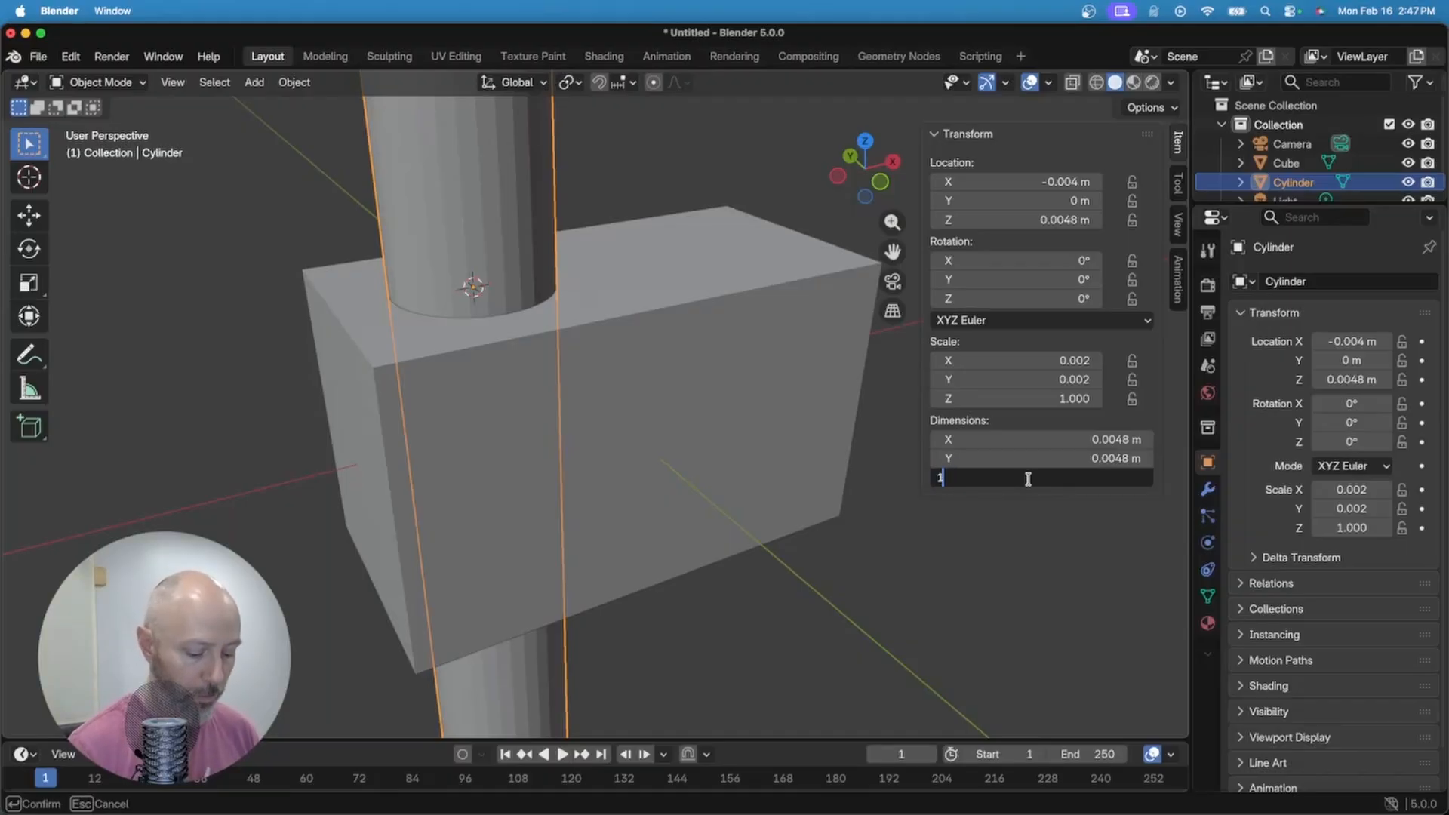
pyautogui.write('.6mm')
pyautogui.press('Return')
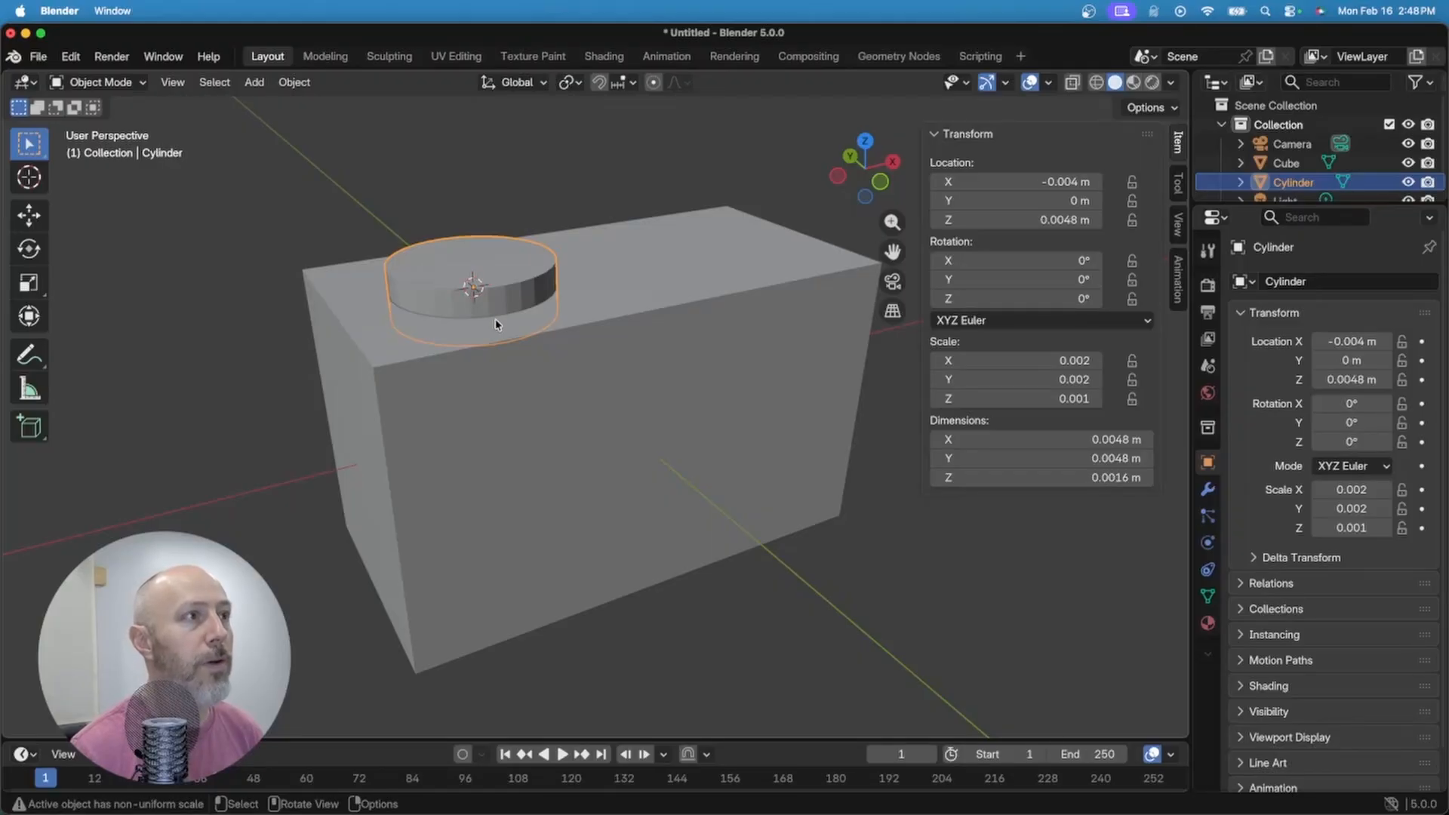
# Step: Move the disc along Z, snapping it flush onto the box's top face at 0.0056 m
pyautogui.moveTo(495, 325)
pyautogui.mouseDown(button='middle')
pyautogui.moveTo(459, 287)
pyautogui.moveTo(511, 309)
pyautogui.mouseUp(button='middle')
pyautogui.scroll(1, 511, 310)
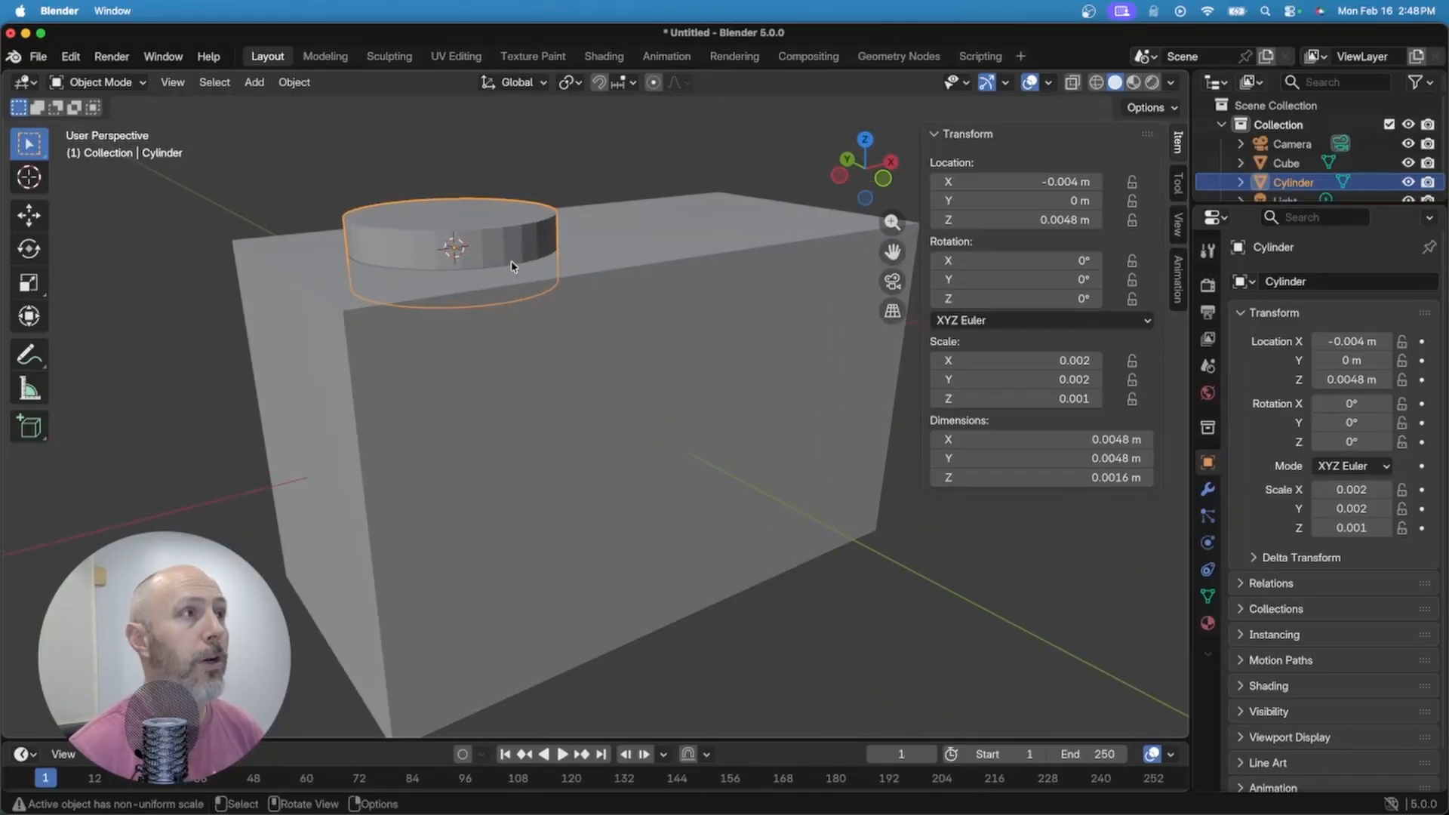
pyautogui.press('g')
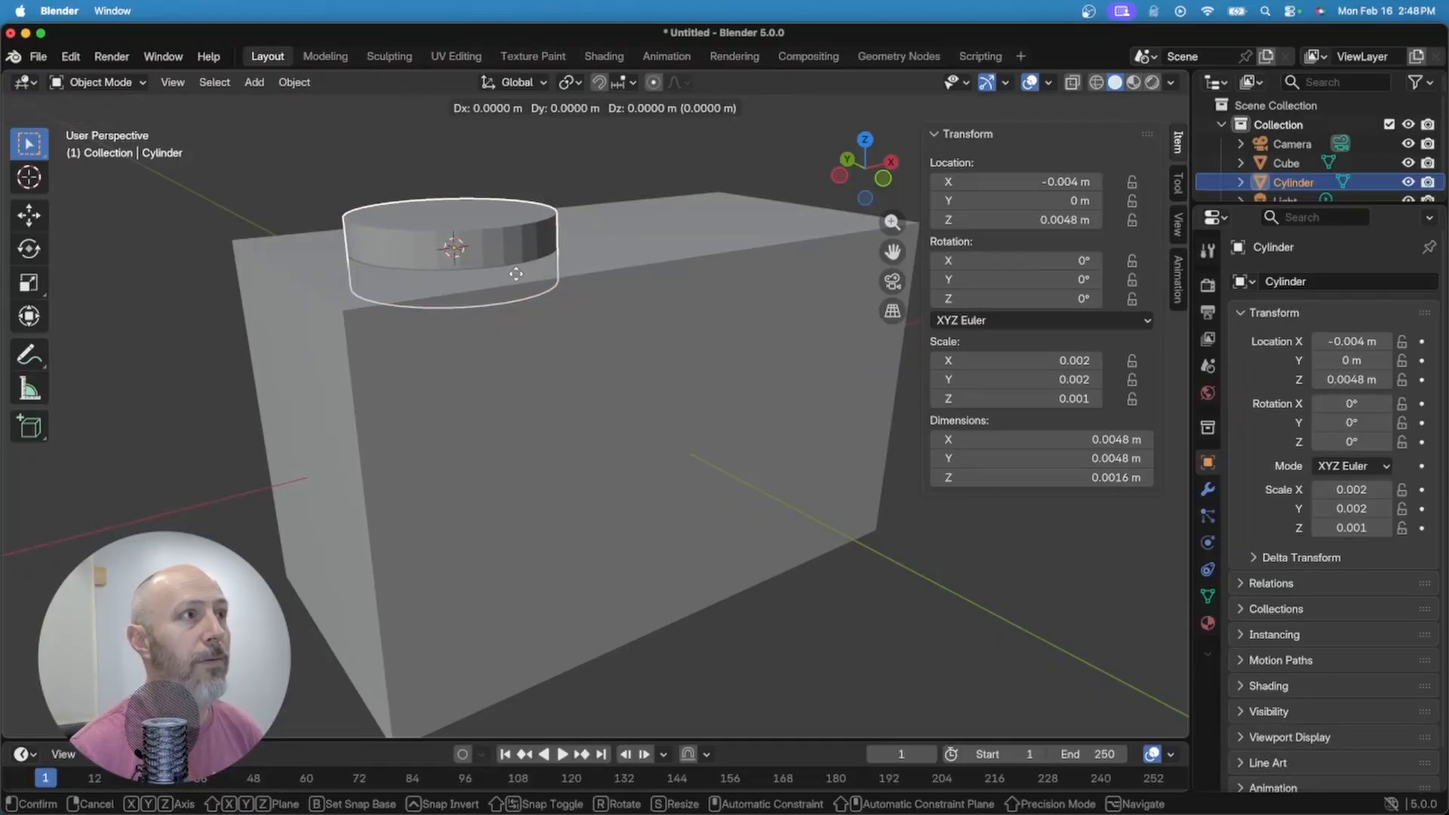
pyautogui.press('z')
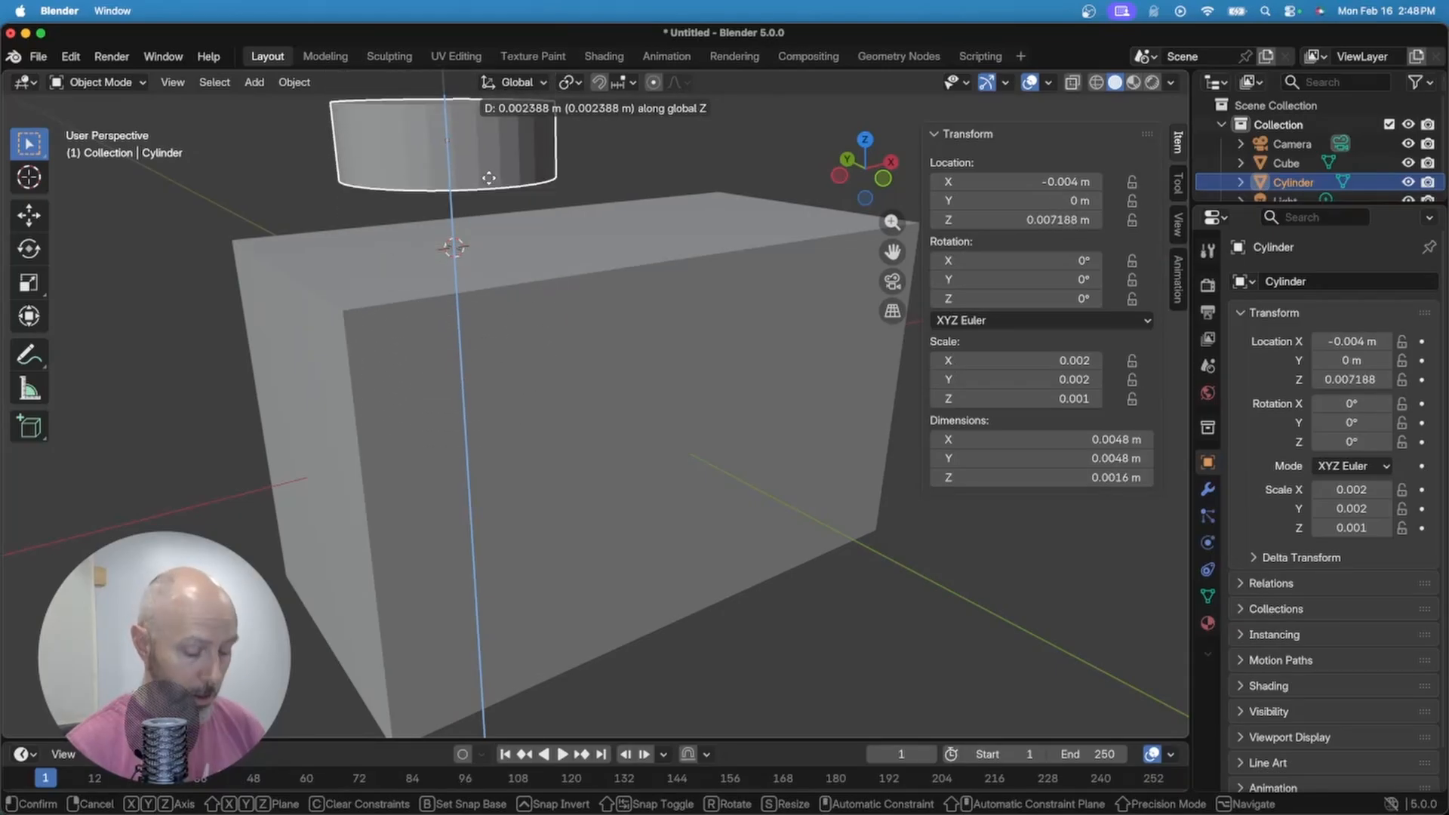
pyautogui.press('ctrl')
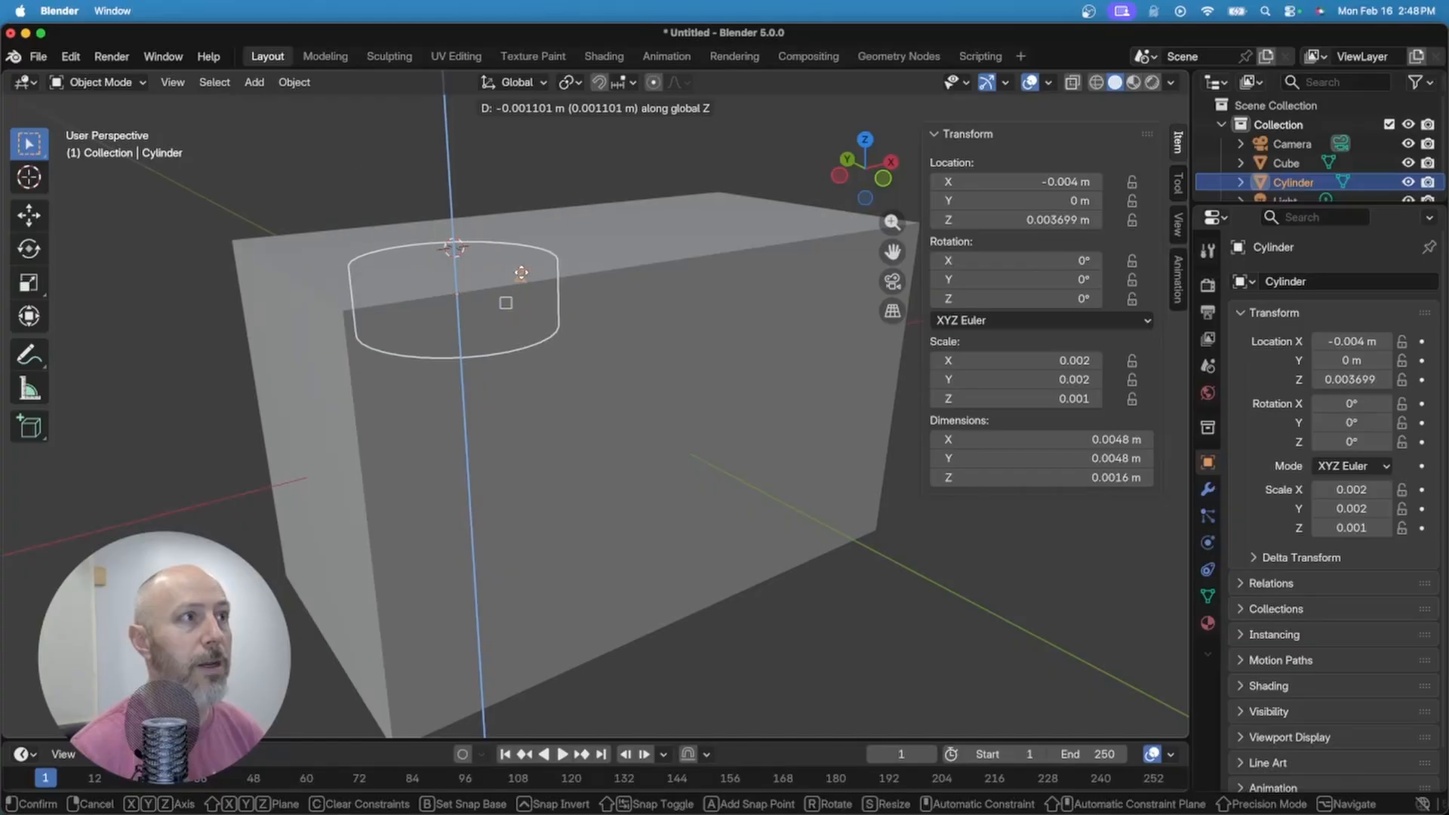
pyautogui.click(339, 316)
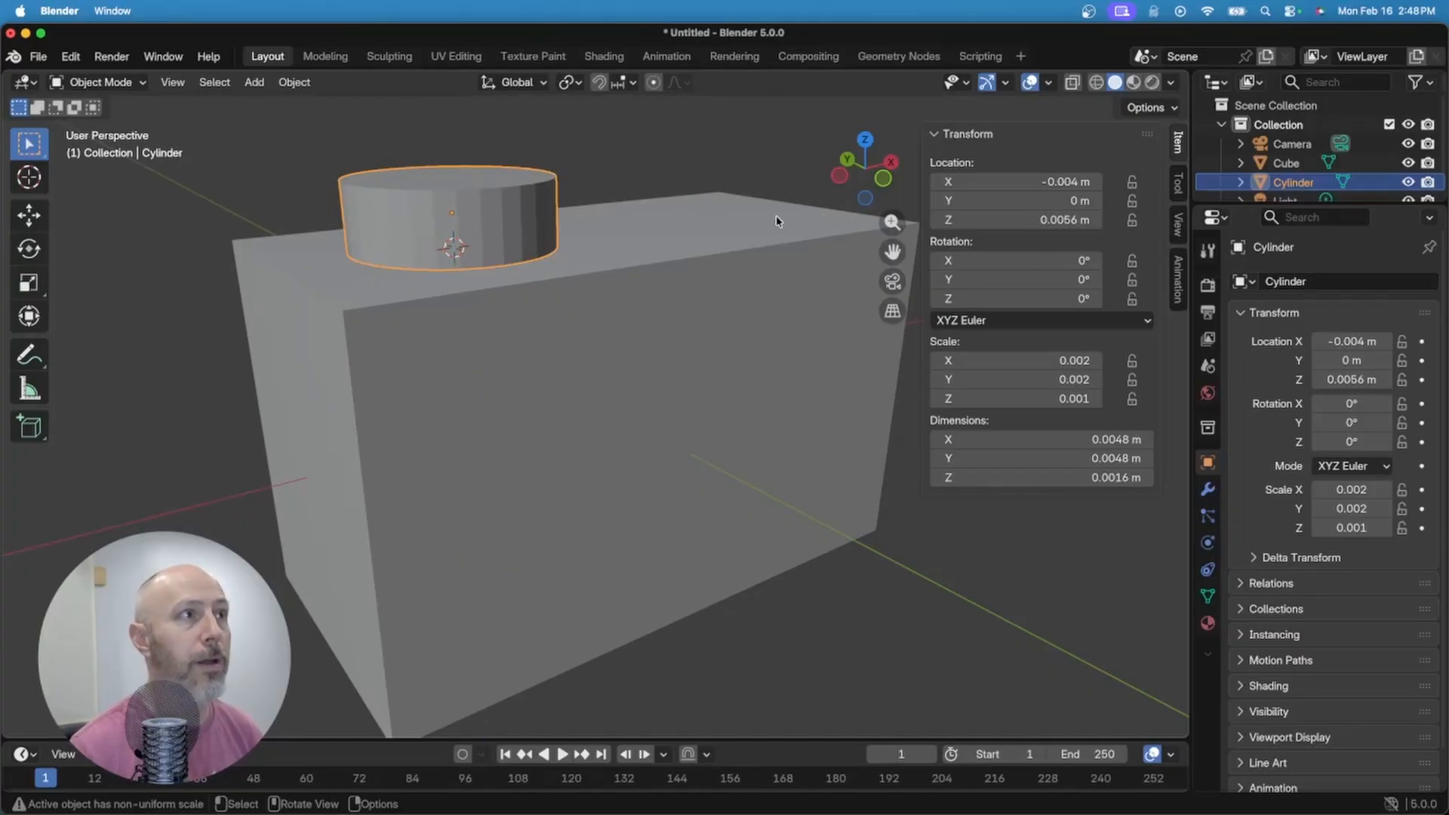
pyautogui.moveTo(783, 240); pyautogui.dragTo(727, 326, button='middle')
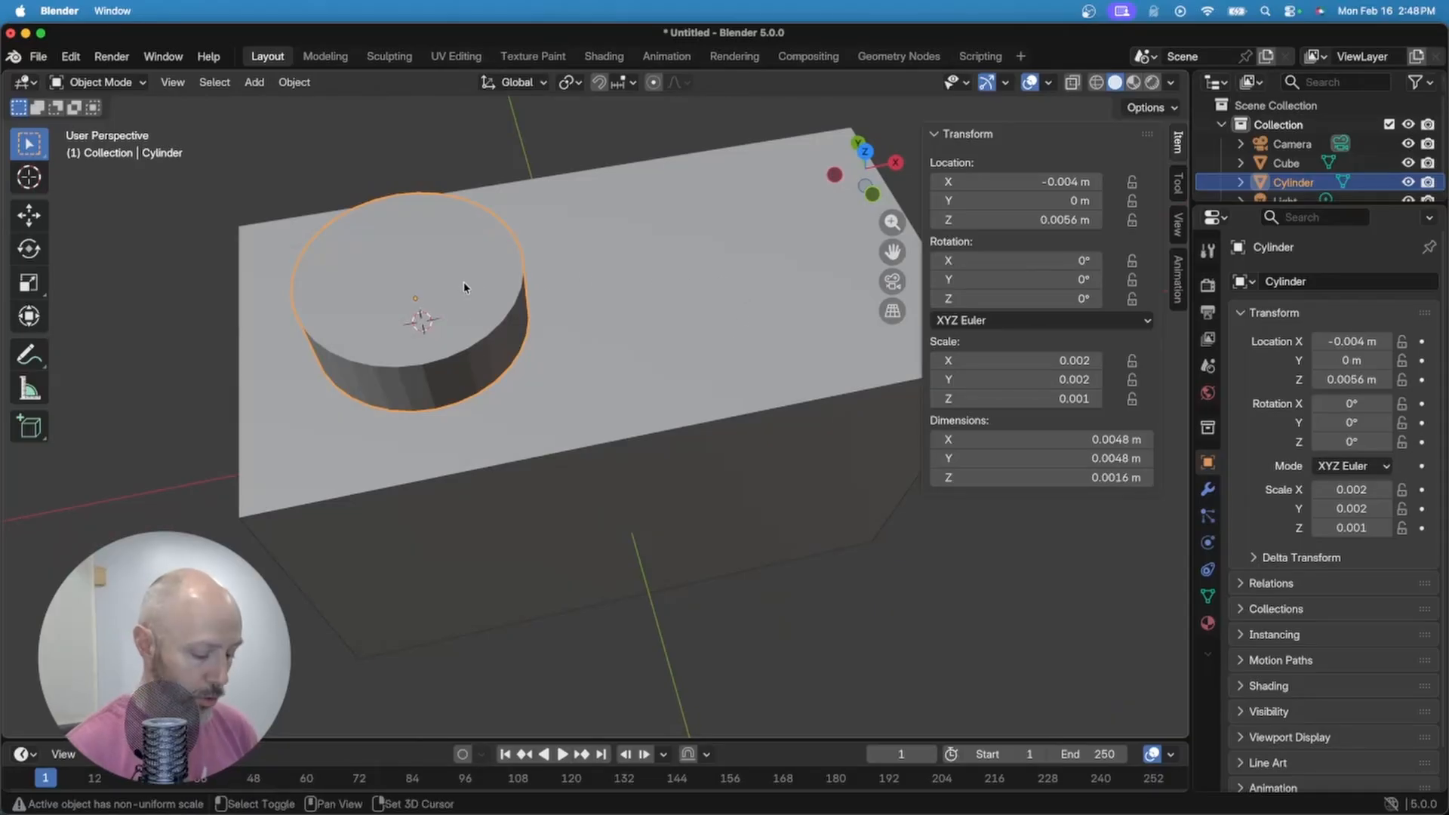
# Step: Duplicate the stud and move the copy .008 along the X axis
pyautogui.hotkey('shift', 'd')
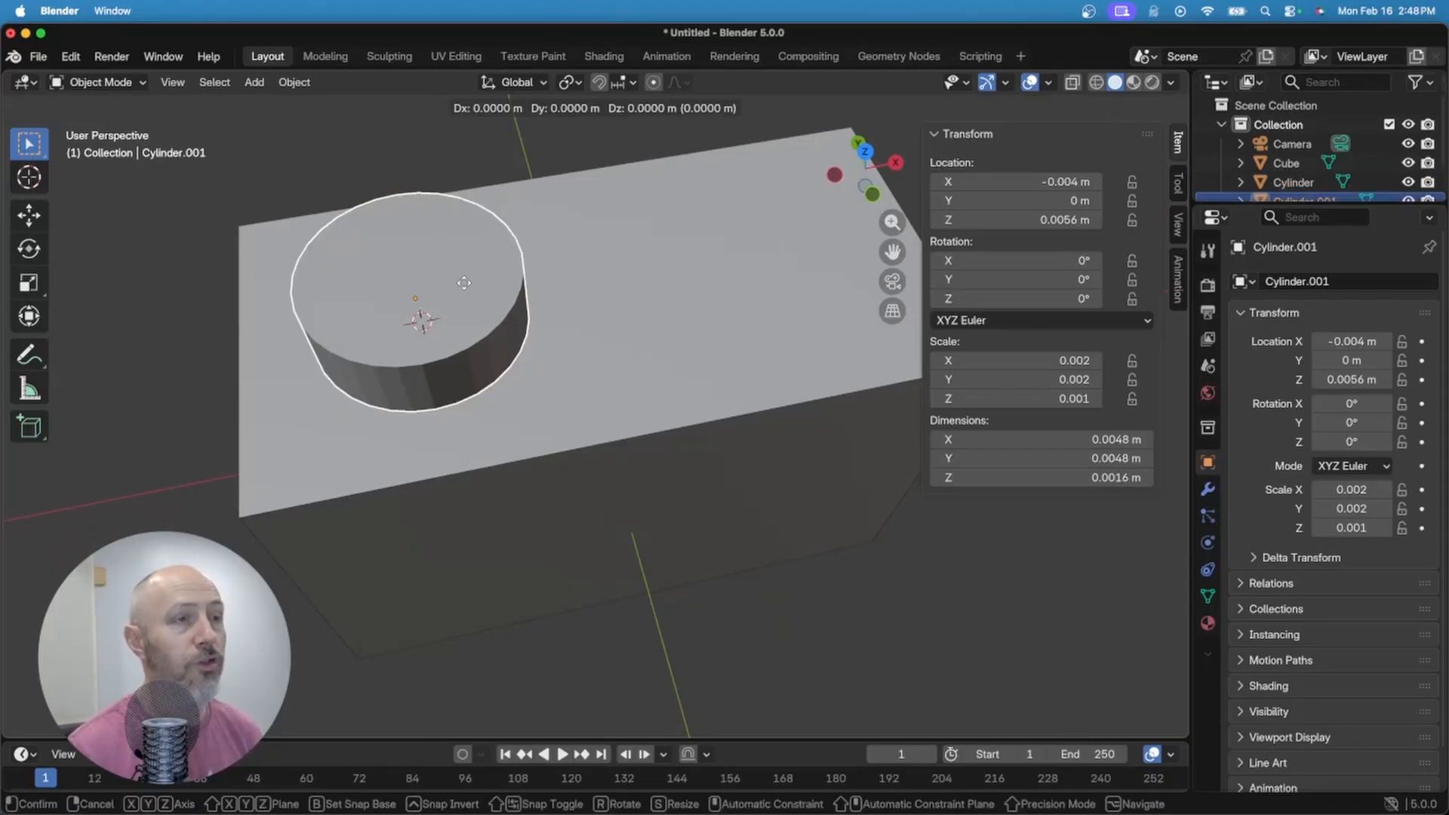
pyautogui.press('x')
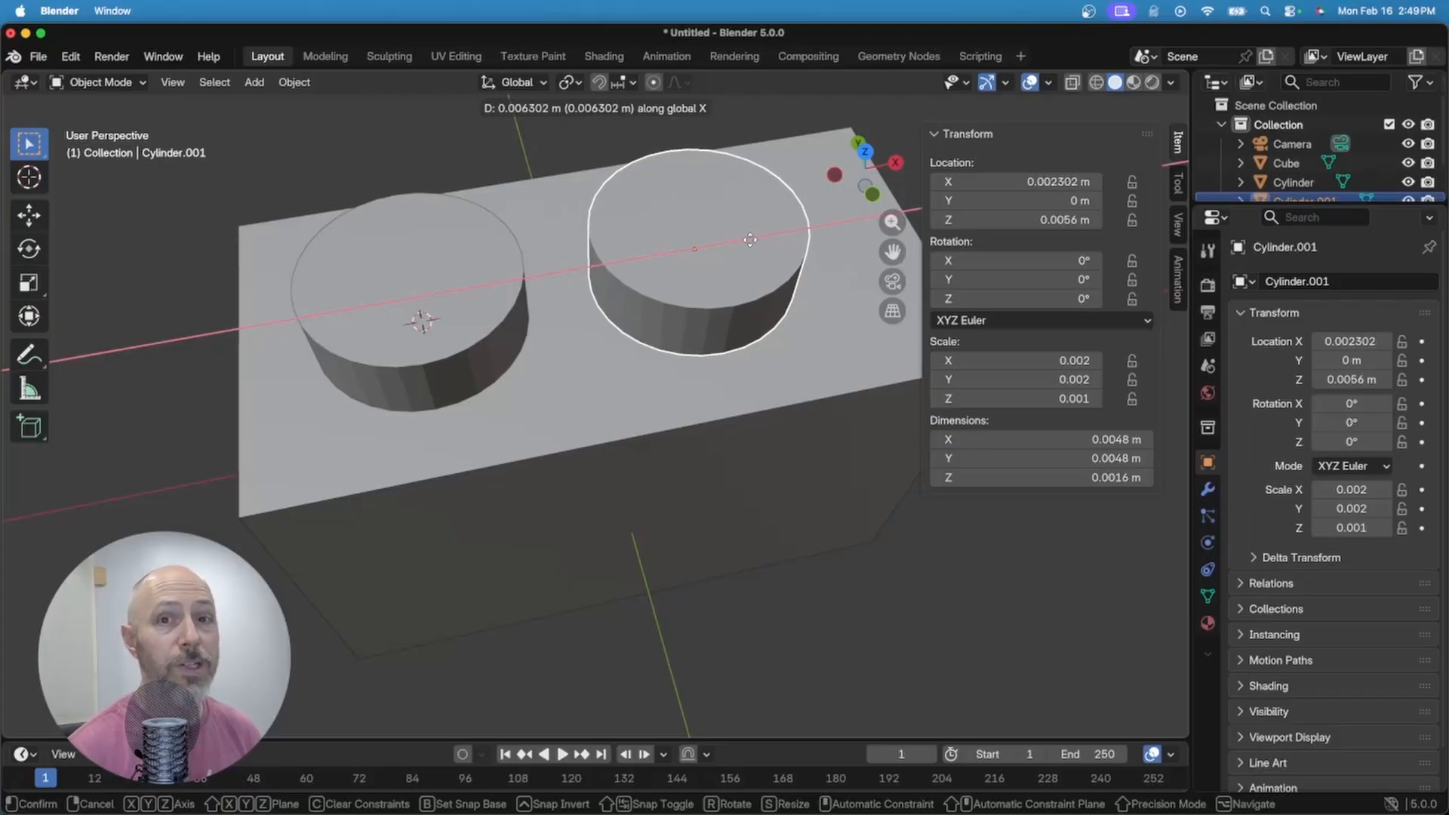
pyautogui.write('.00')
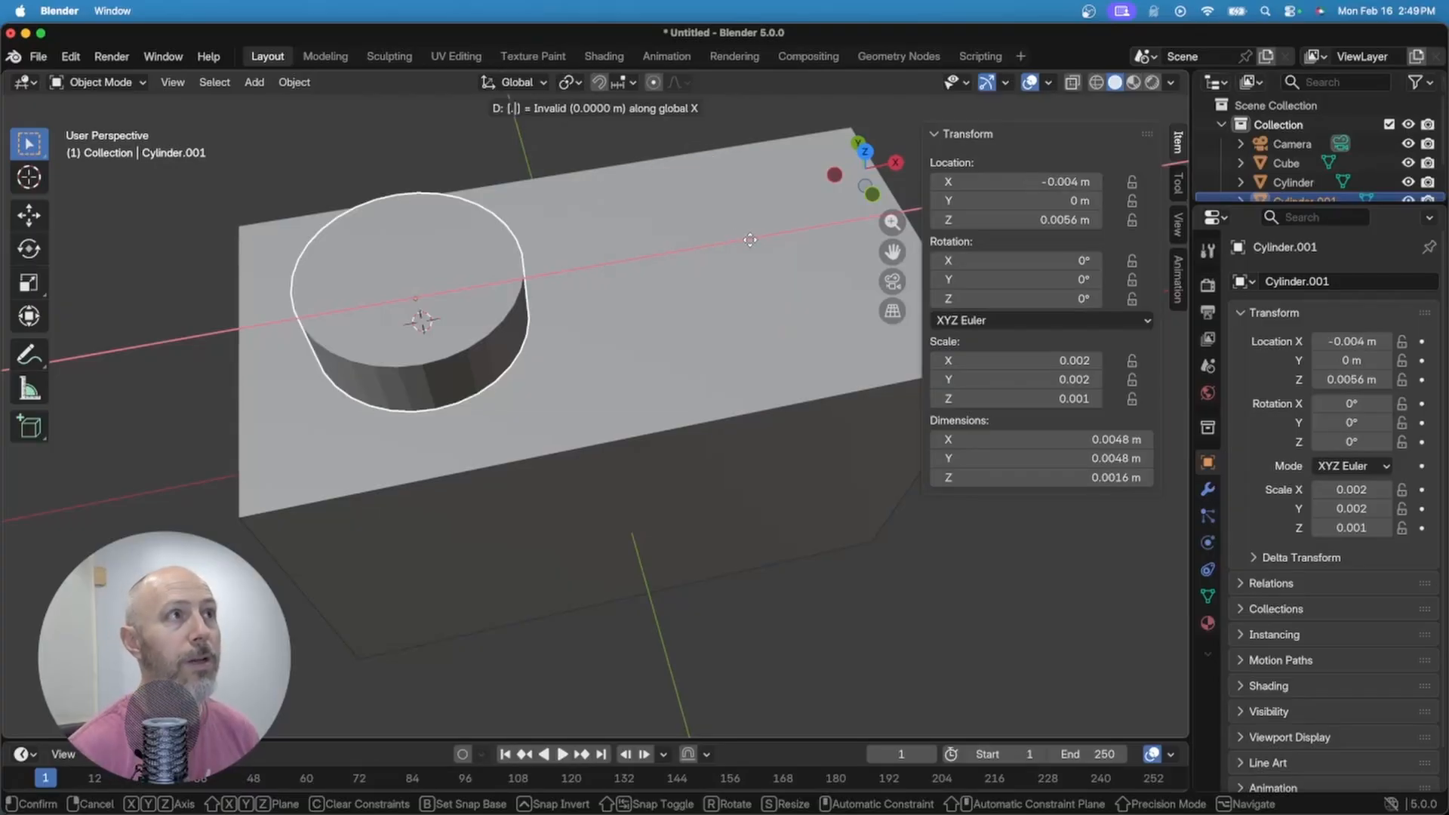
pyautogui.write('8')
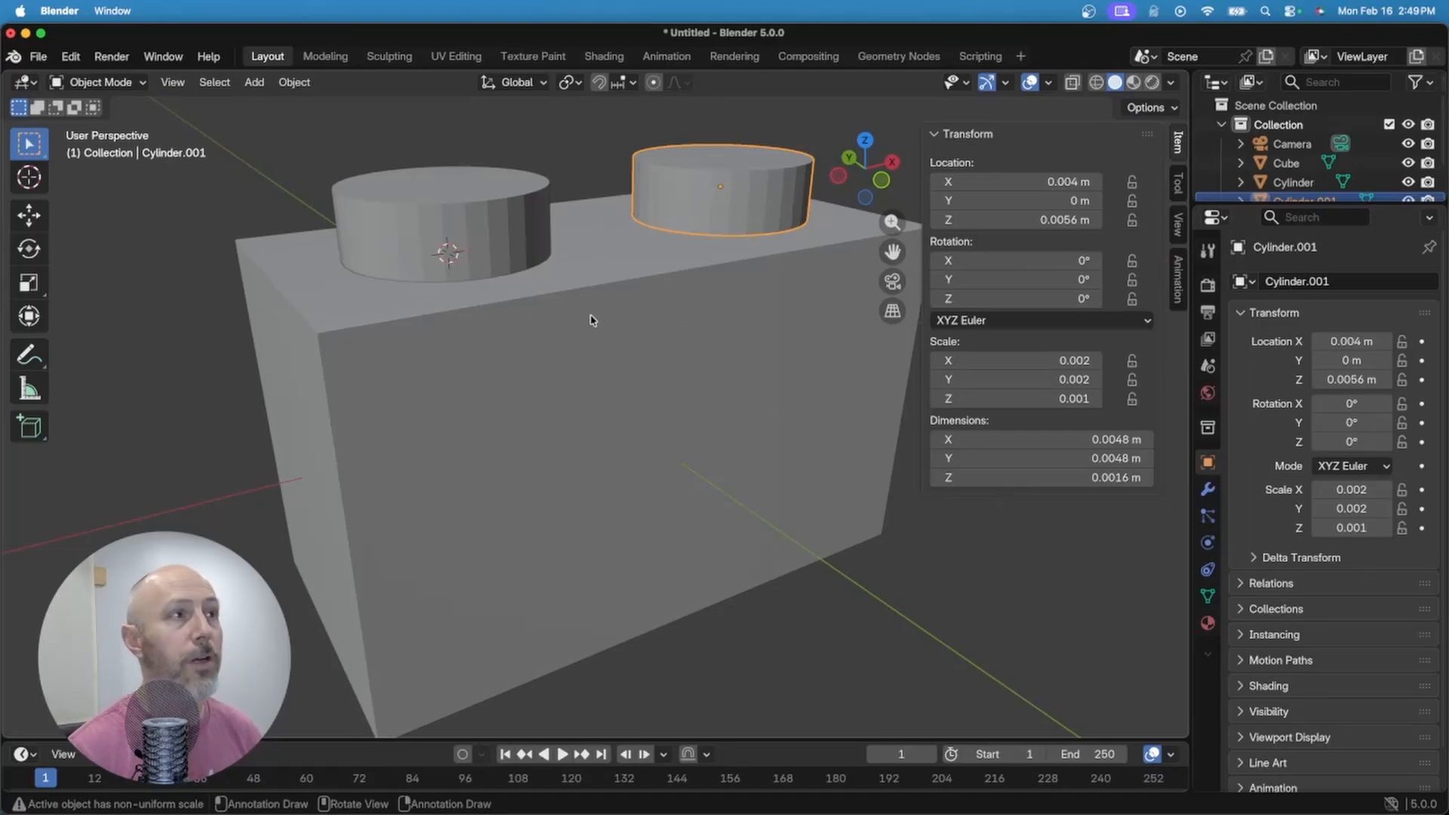
# Step: Join the first stud to the box with an applied Union Boolean modifier
pyautogui.click(579, 382)
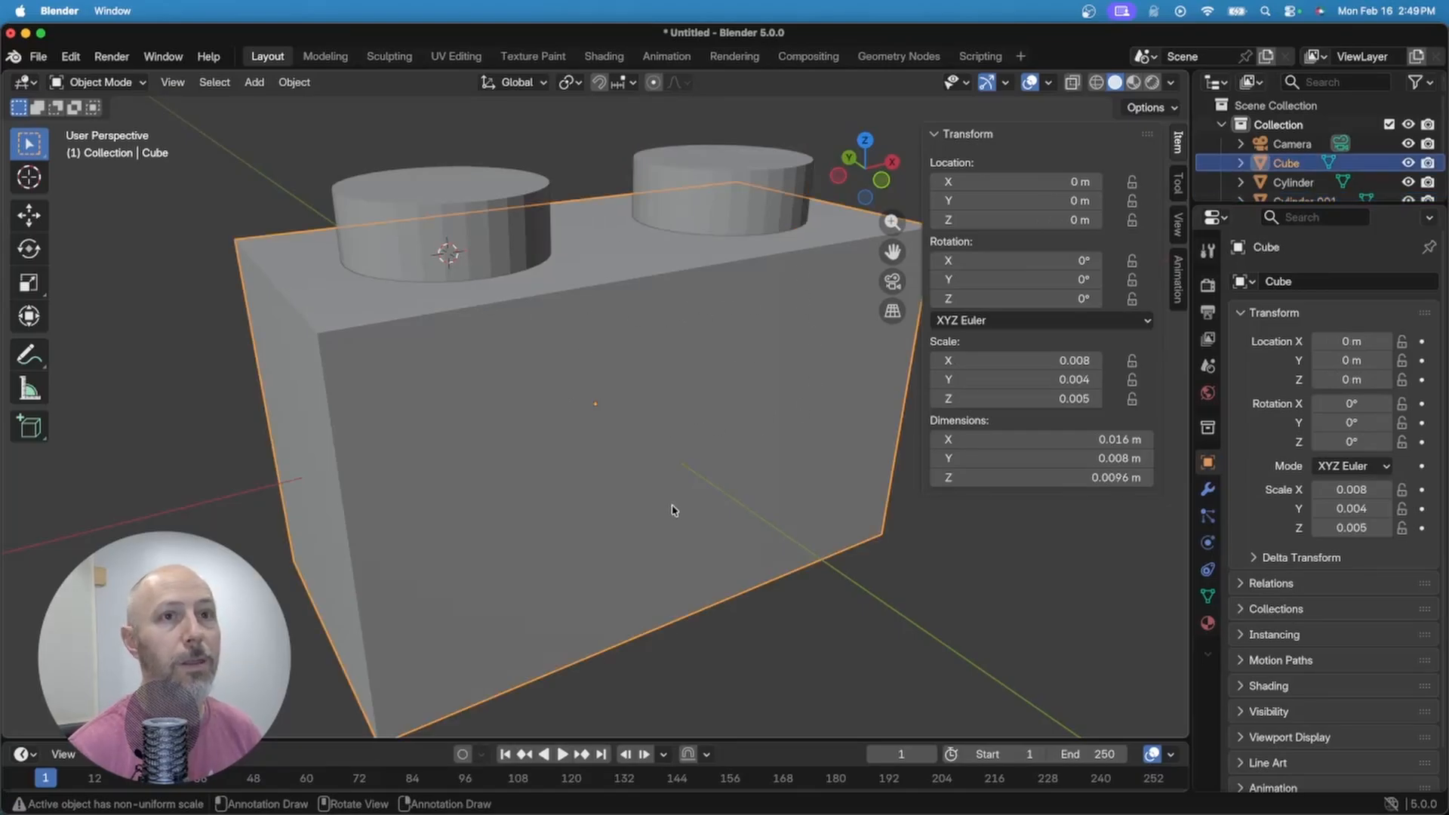
pyautogui.click(1209, 491)
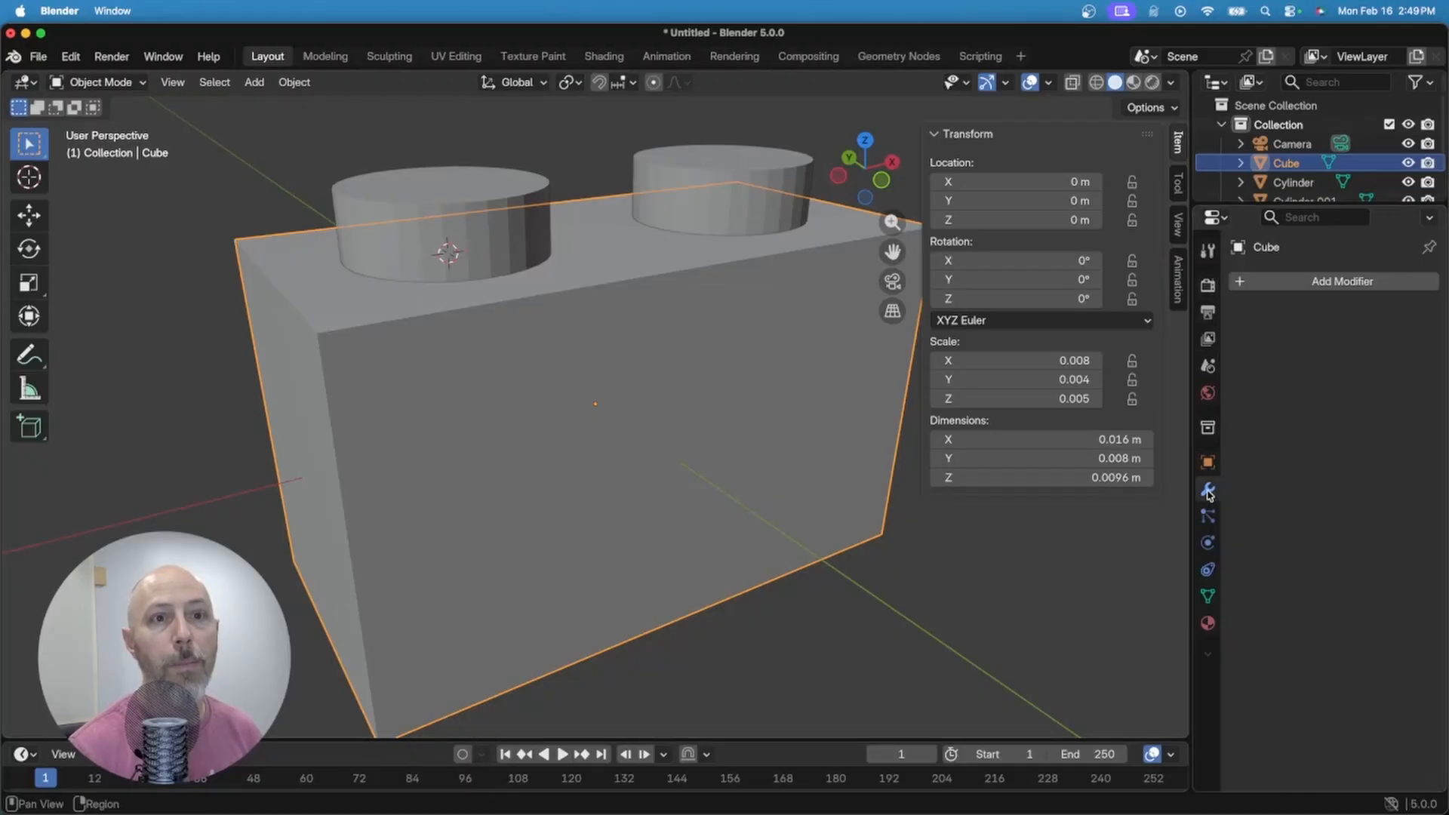
pyautogui.click(1325, 286)
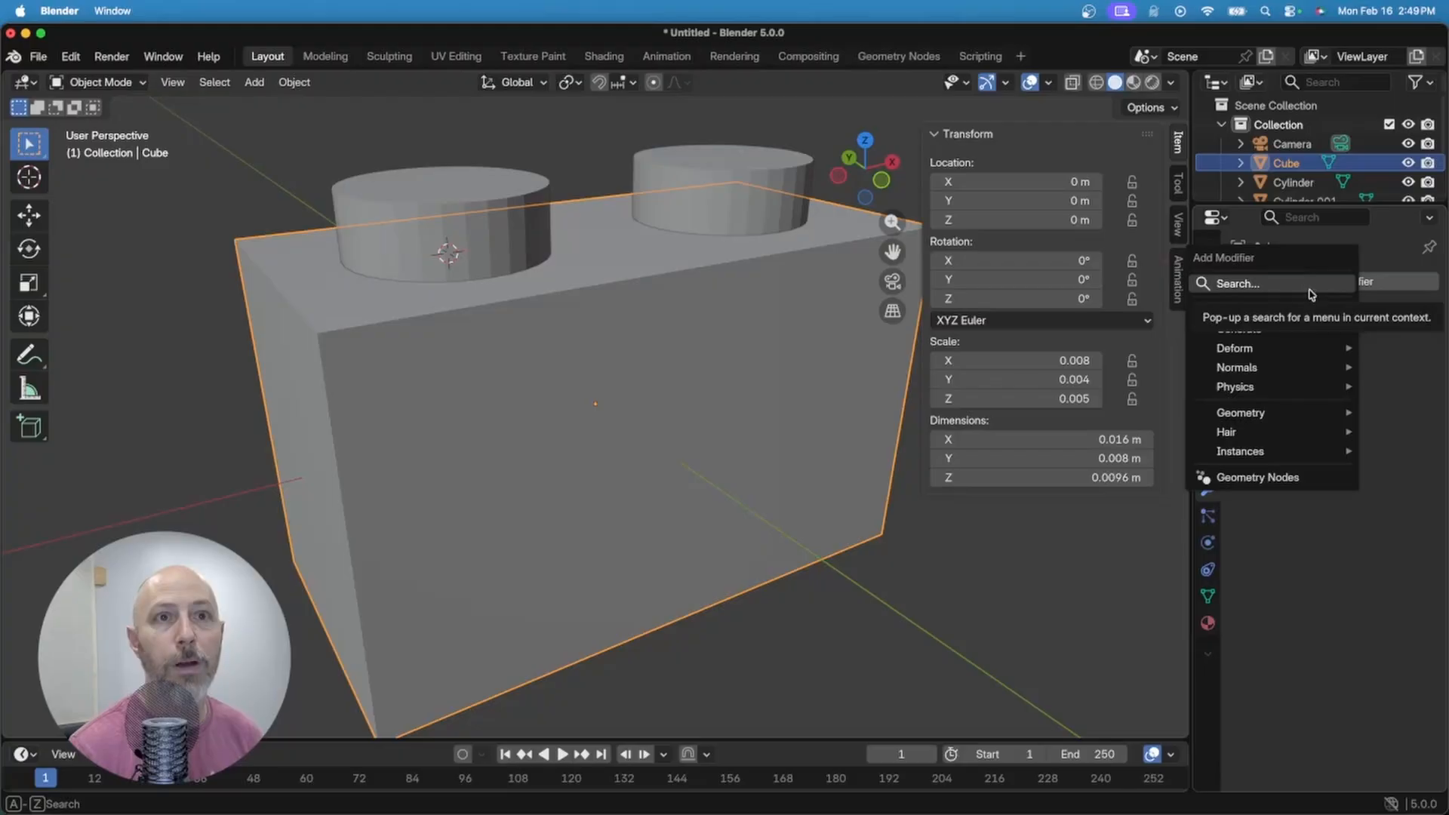
pyautogui.click(1284, 284)
pyautogui.write('boolean')
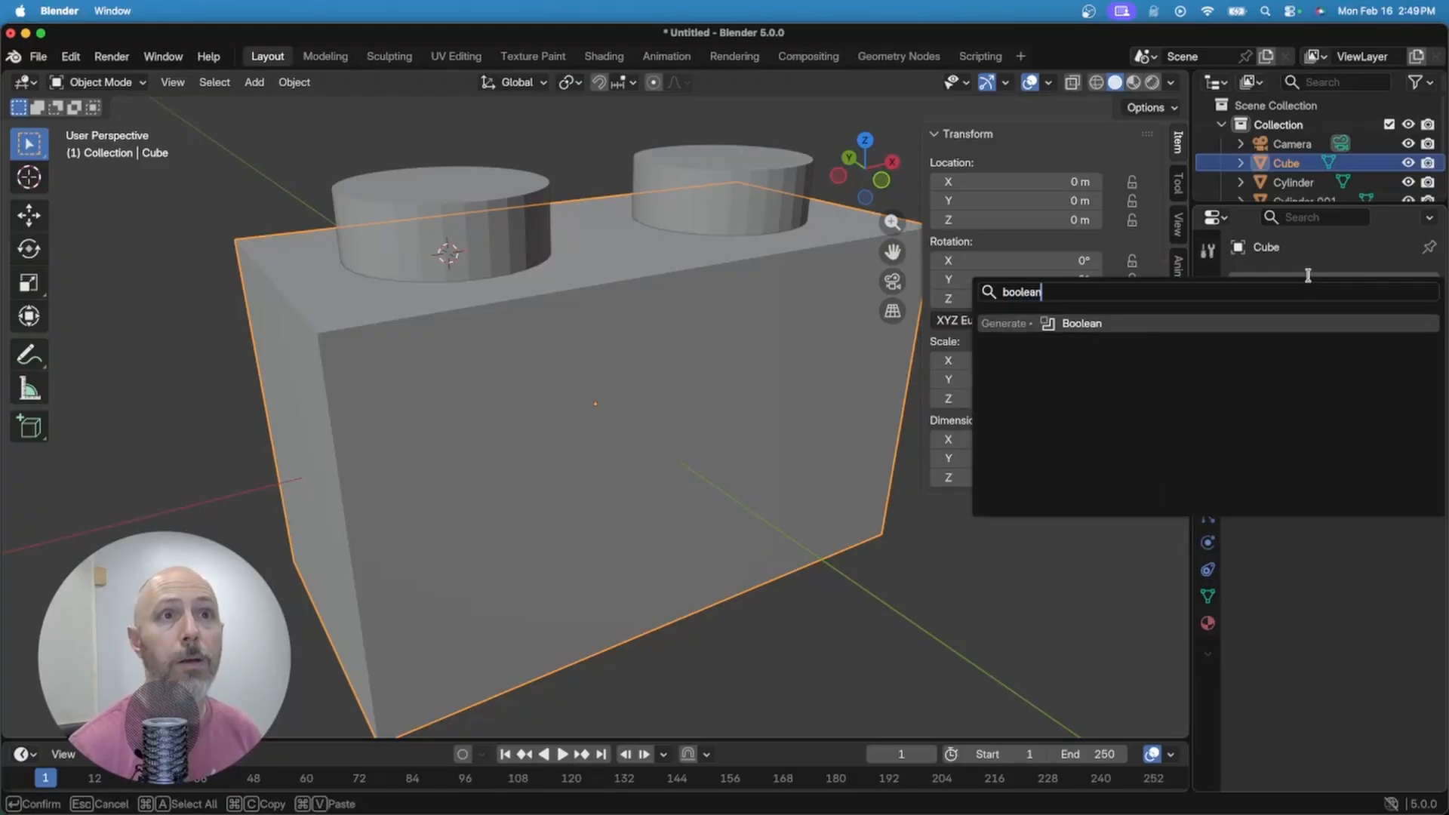
pyautogui.click(1103, 323)
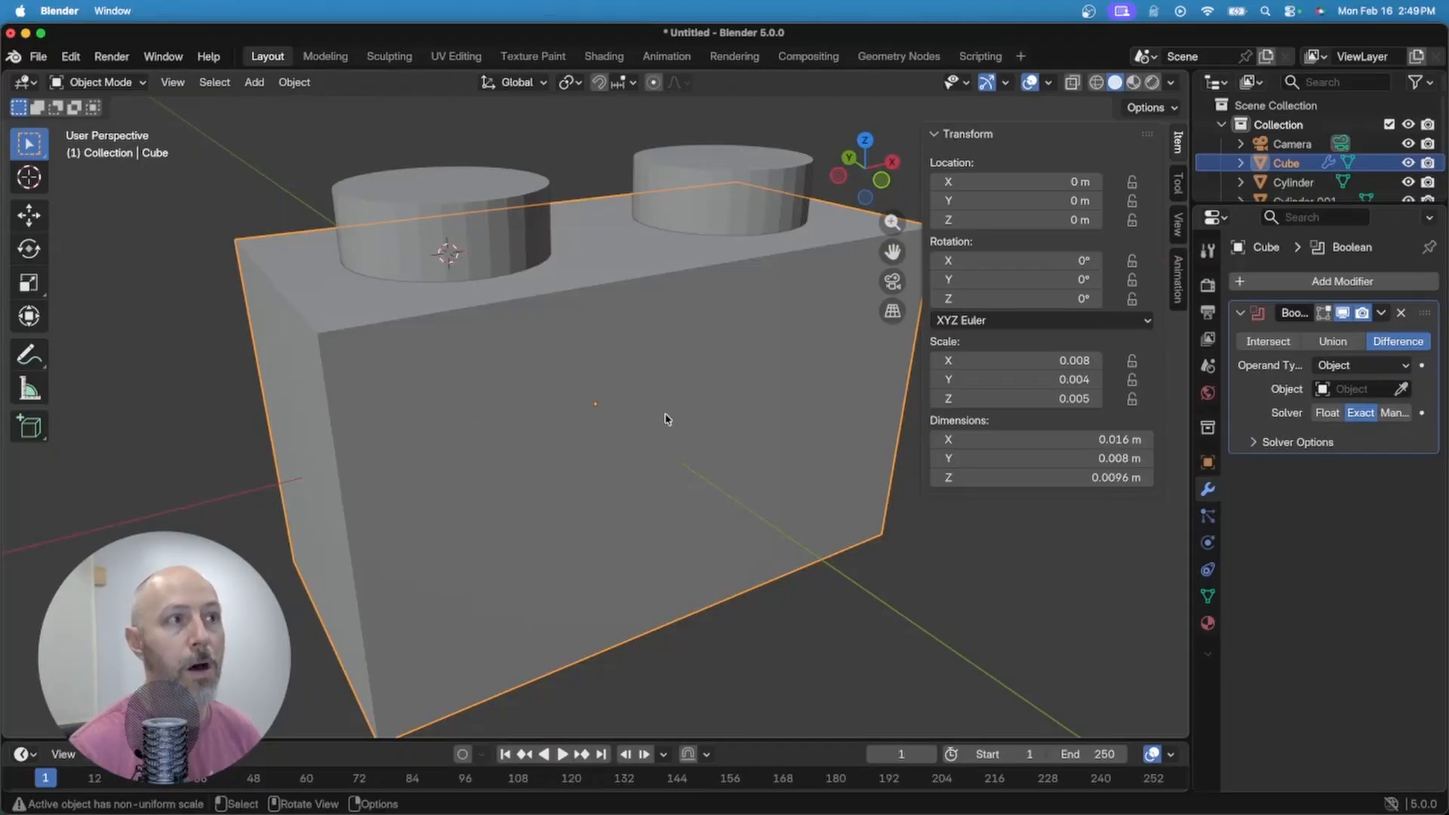
pyautogui.click(1402, 389)
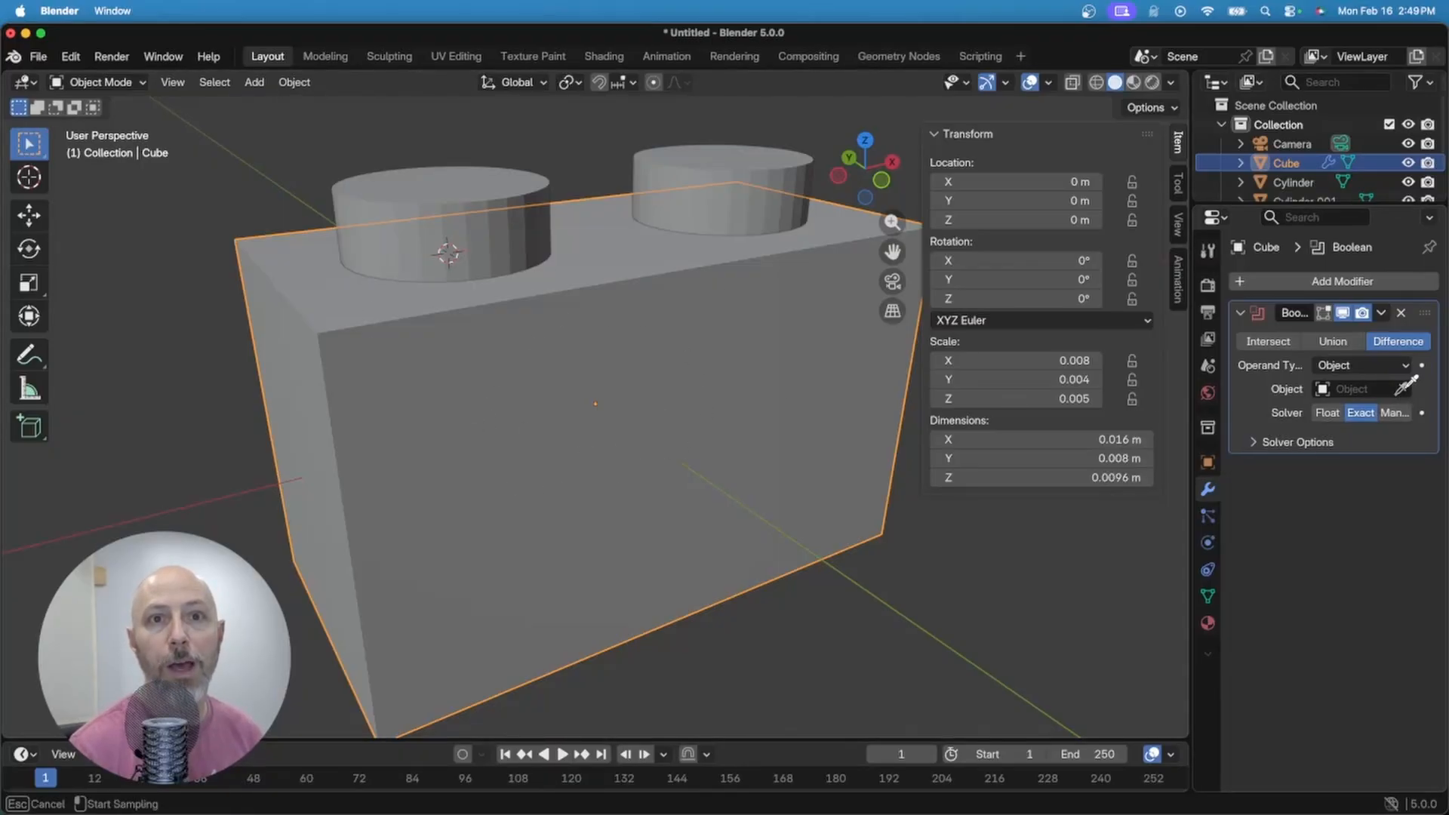
pyautogui.click(541, 194)
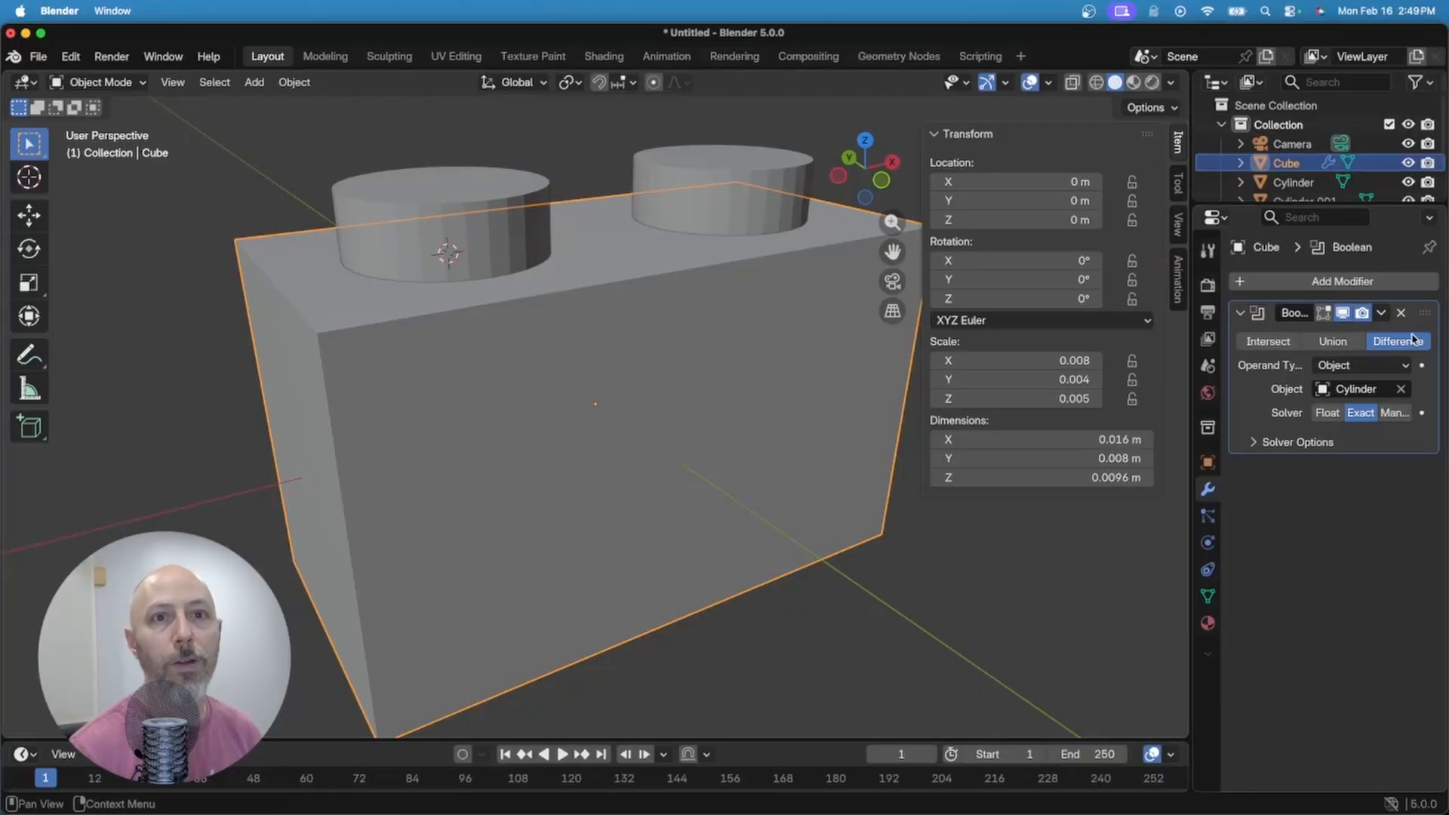
pyautogui.click(1348, 345)
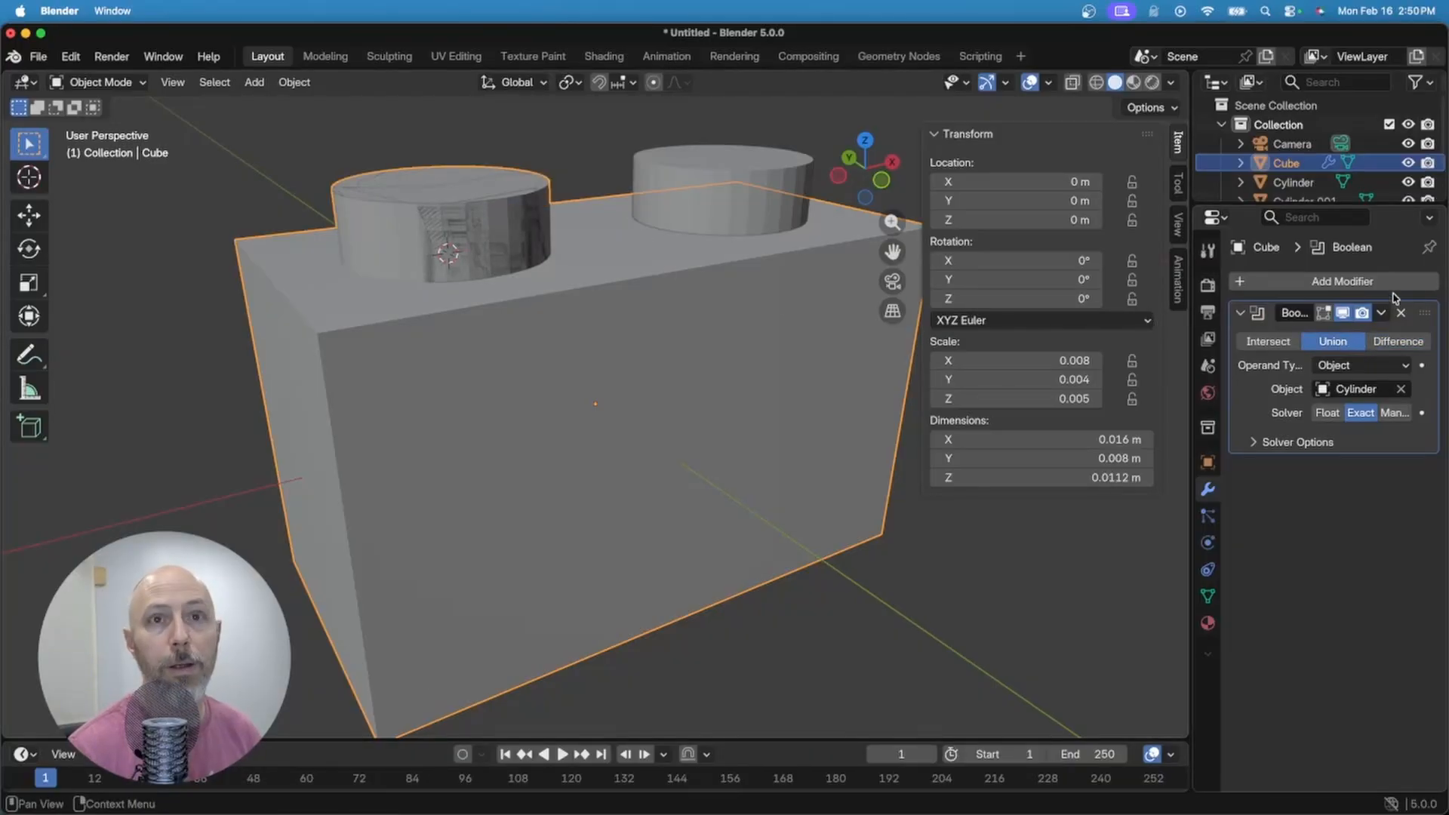
pyautogui.click(1382, 314)
pyautogui.click(1346, 338)
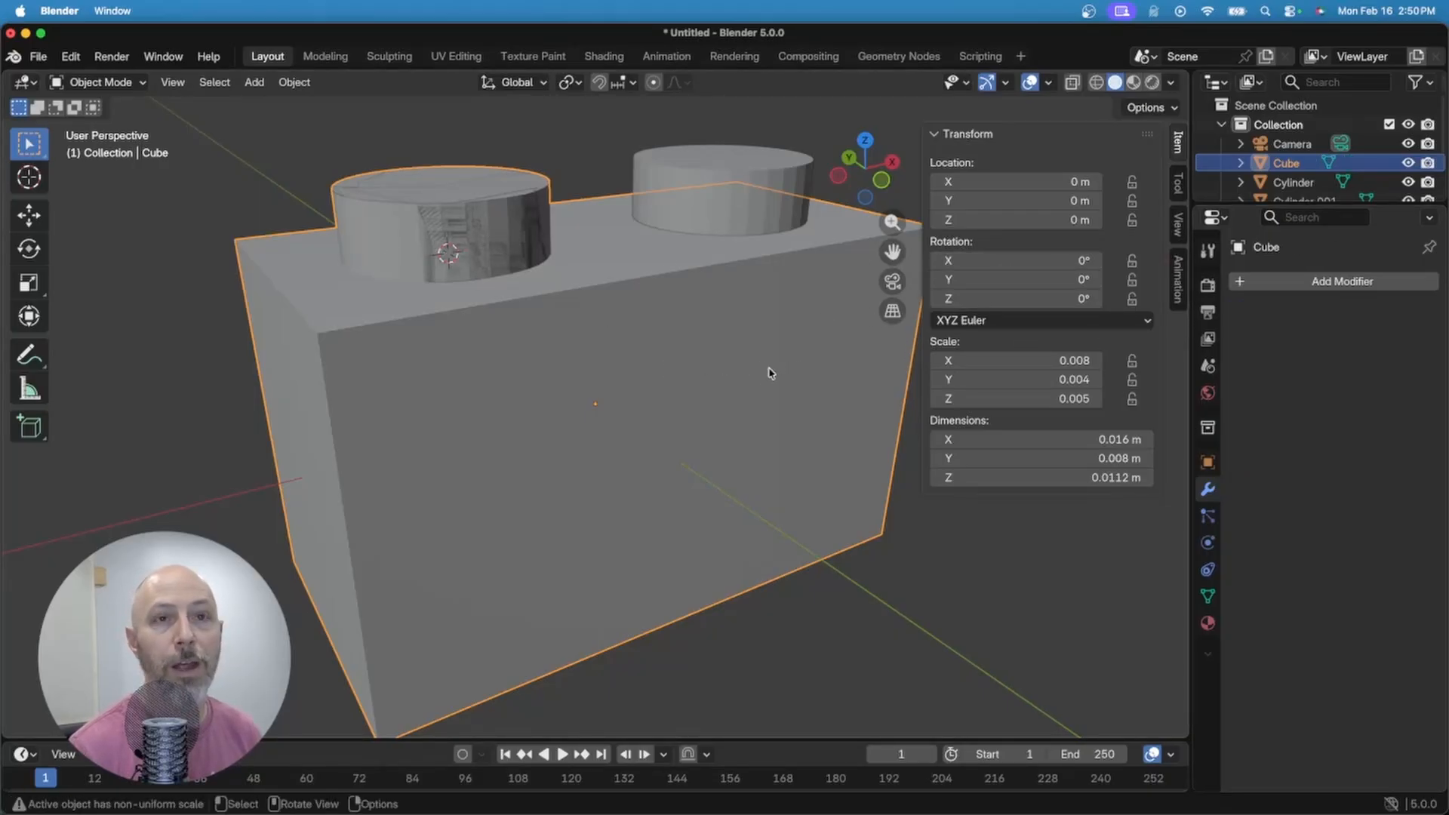
# Step: Join the second stud, Cylinder.001, to the box with another applied Union Boolean
pyautogui.click(1305, 290)
pyautogui.click(1230, 291)
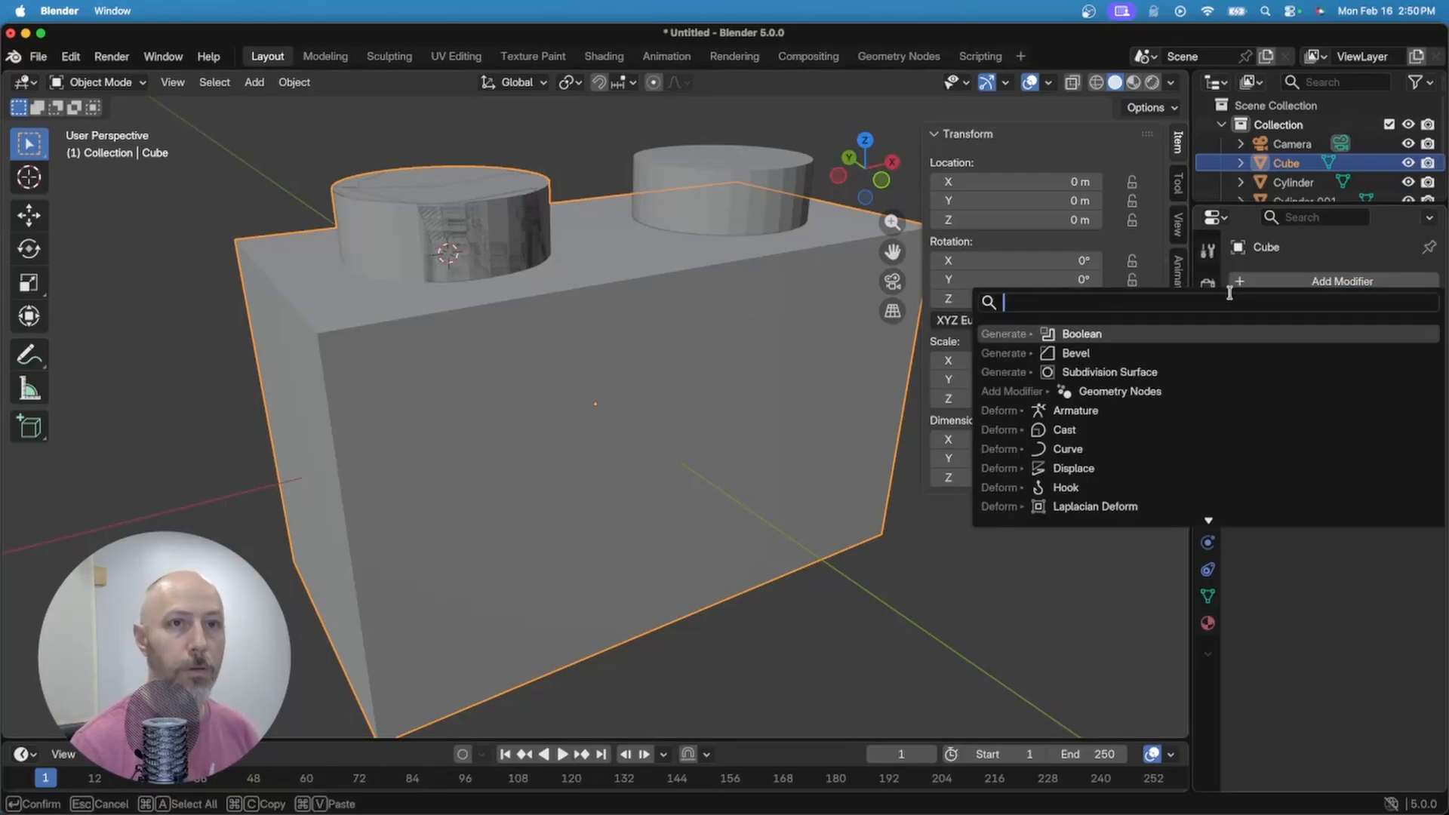
pyautogui.write('boolean')
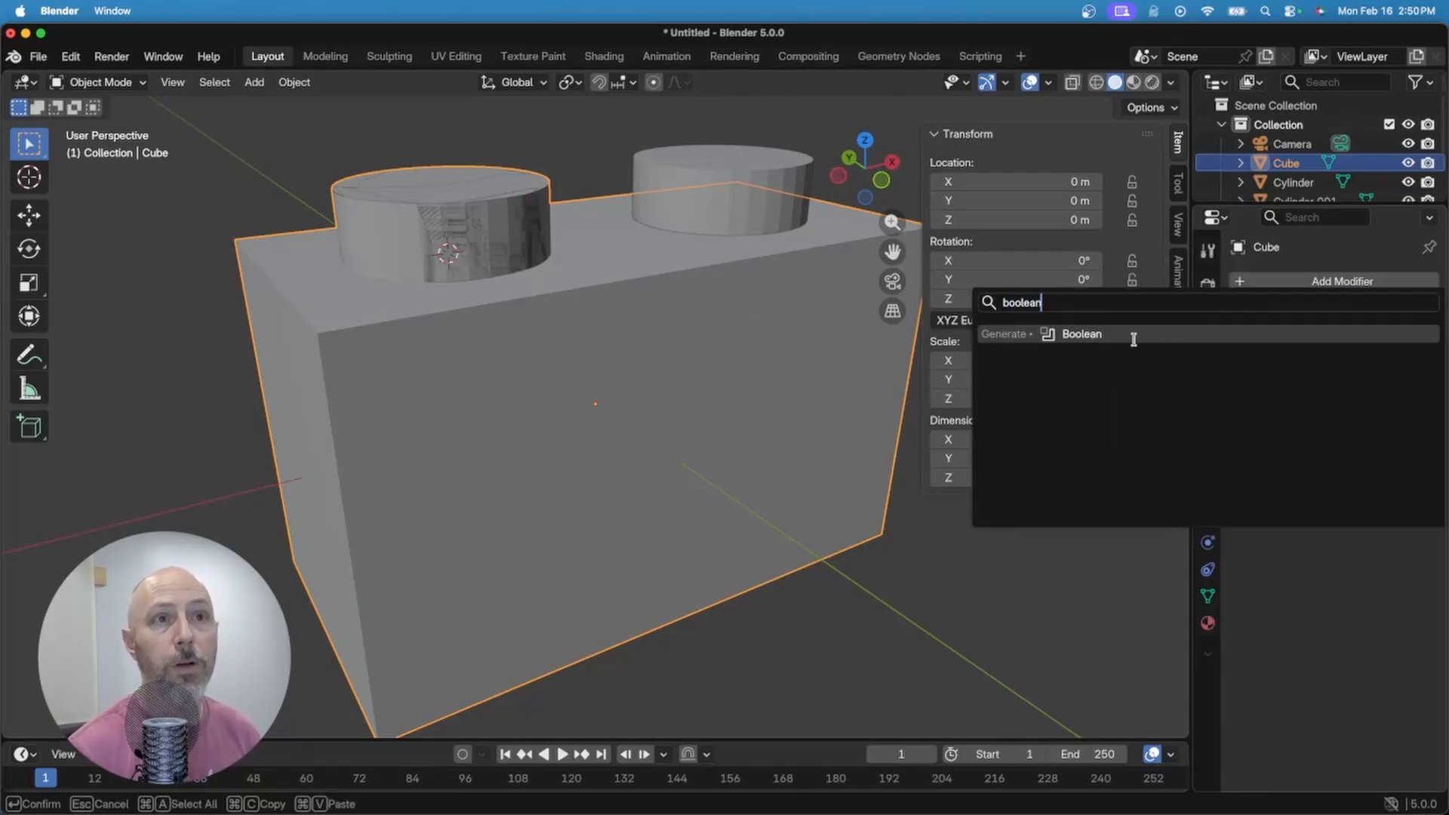
pyautogui.click(1106, 336)
pyautogui.click(1335, 341)
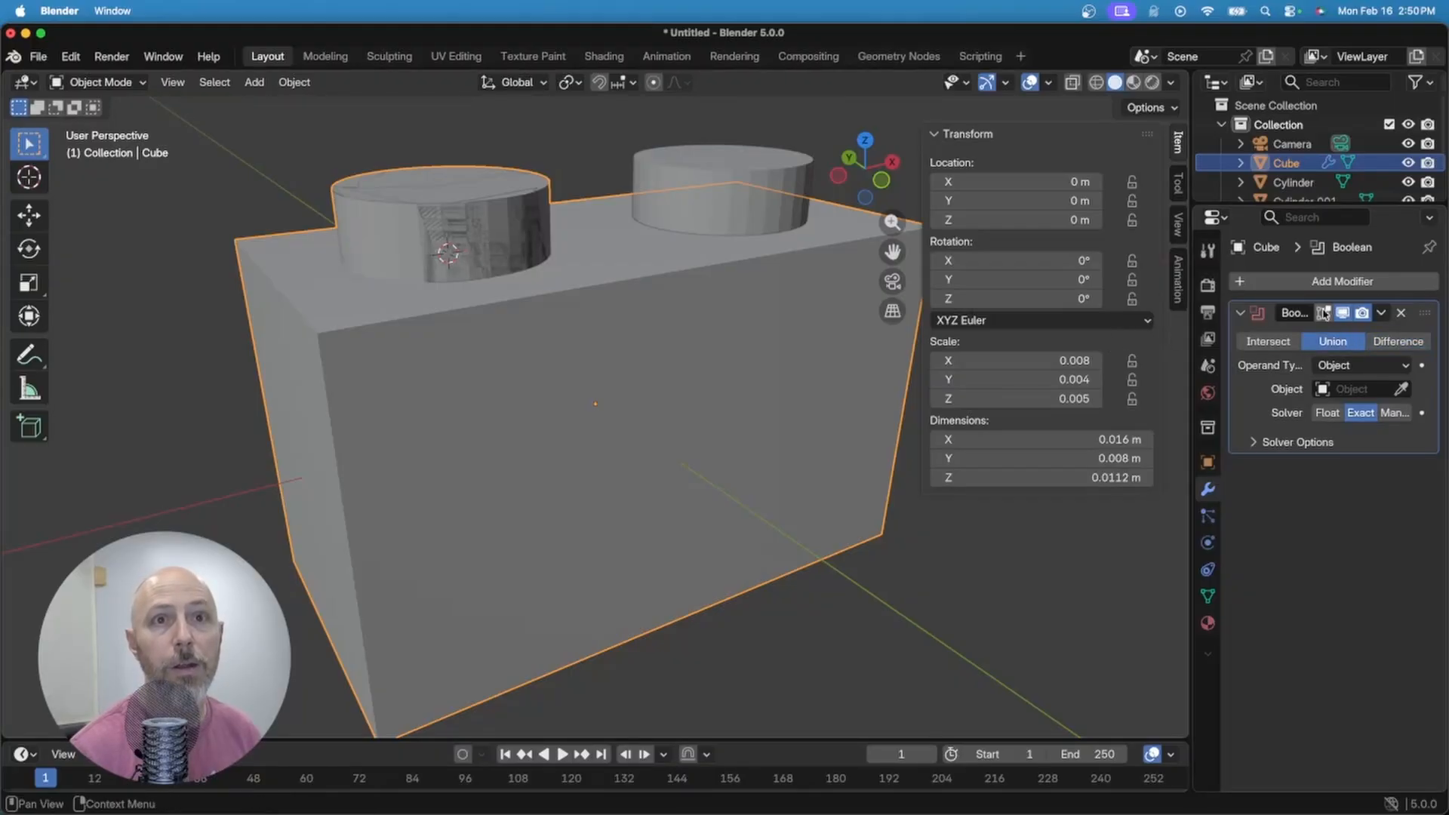
pyautogui.click(1401, 389)
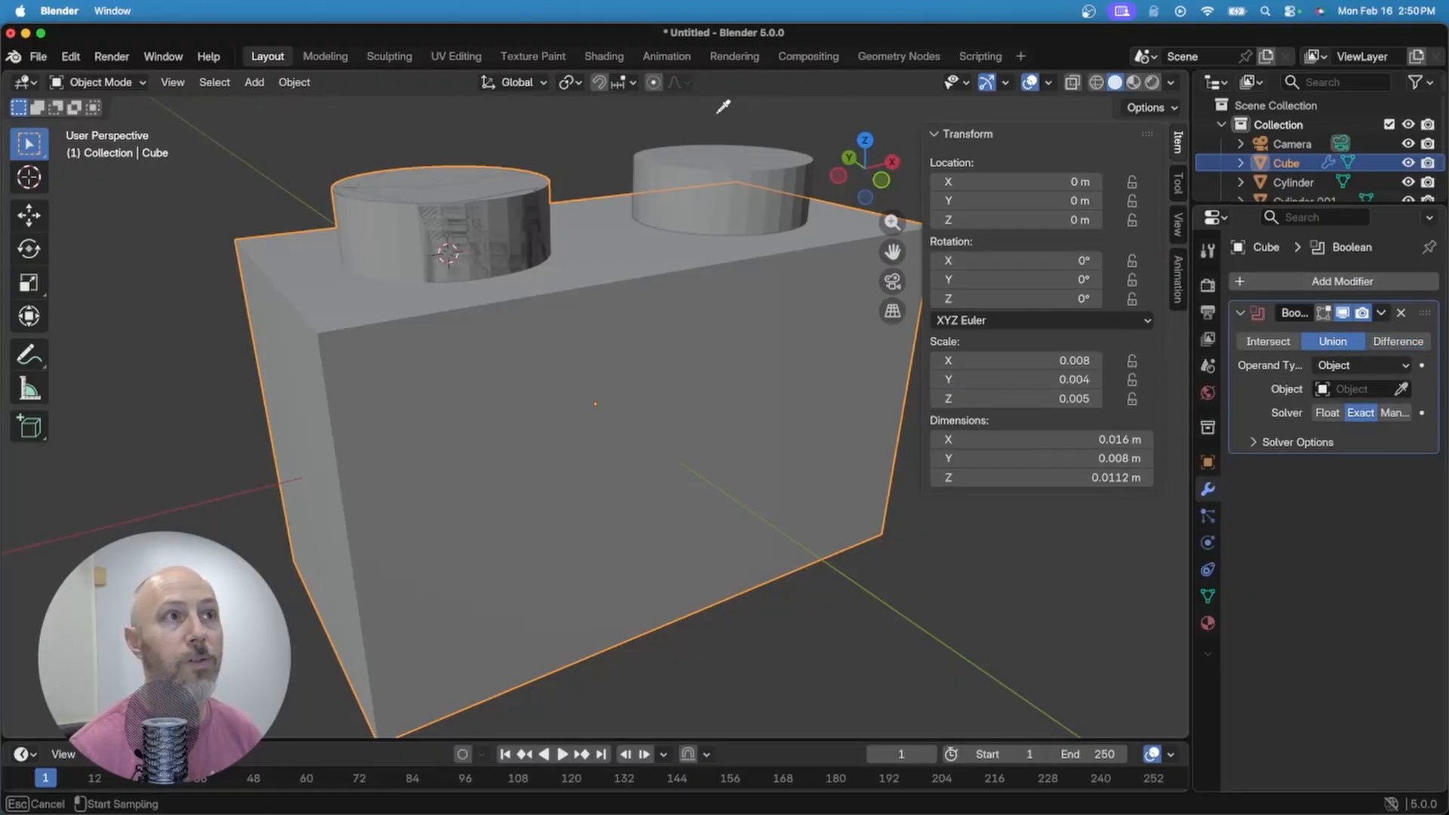
pyautogui.click(741, 156)
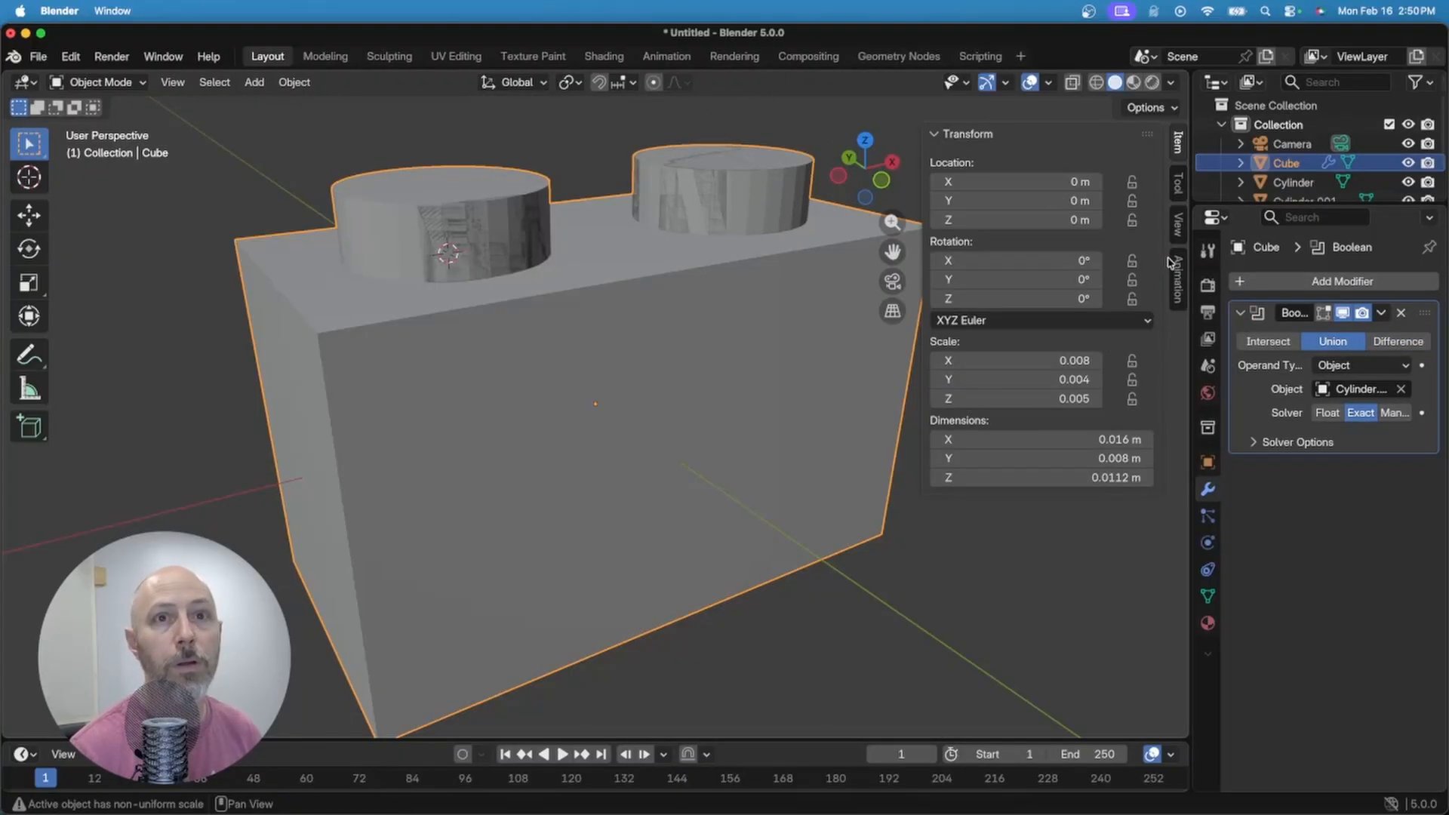
pyautogui.click(1381, 312)
pyautogui.click(1322, 341)
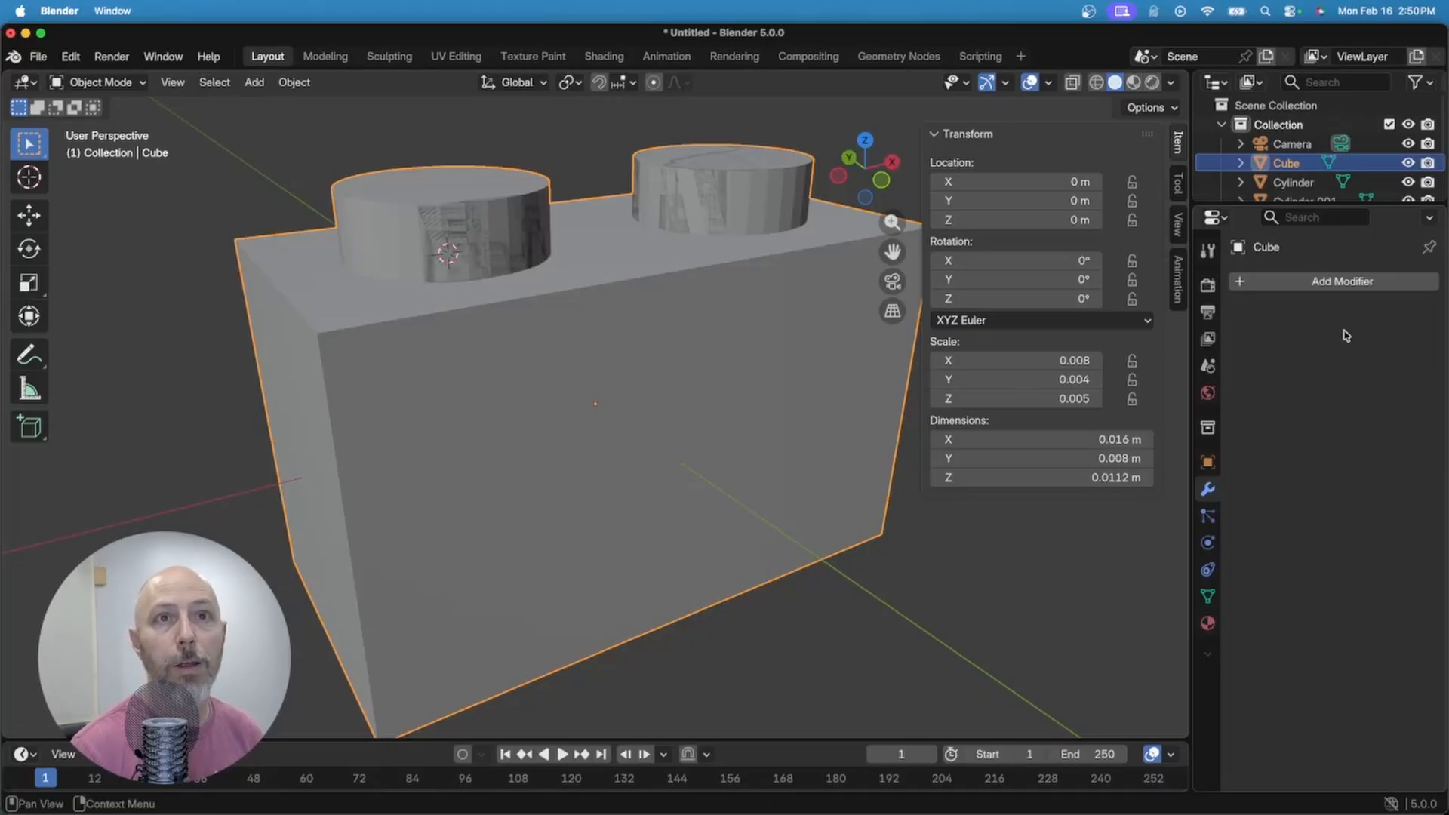
# Step: Delete the leftover Cylinder and Cylinder.001 objects from the scene
pyautogui.scroll(-2, 1313, 170)
pyautogui.click(1296, 151)
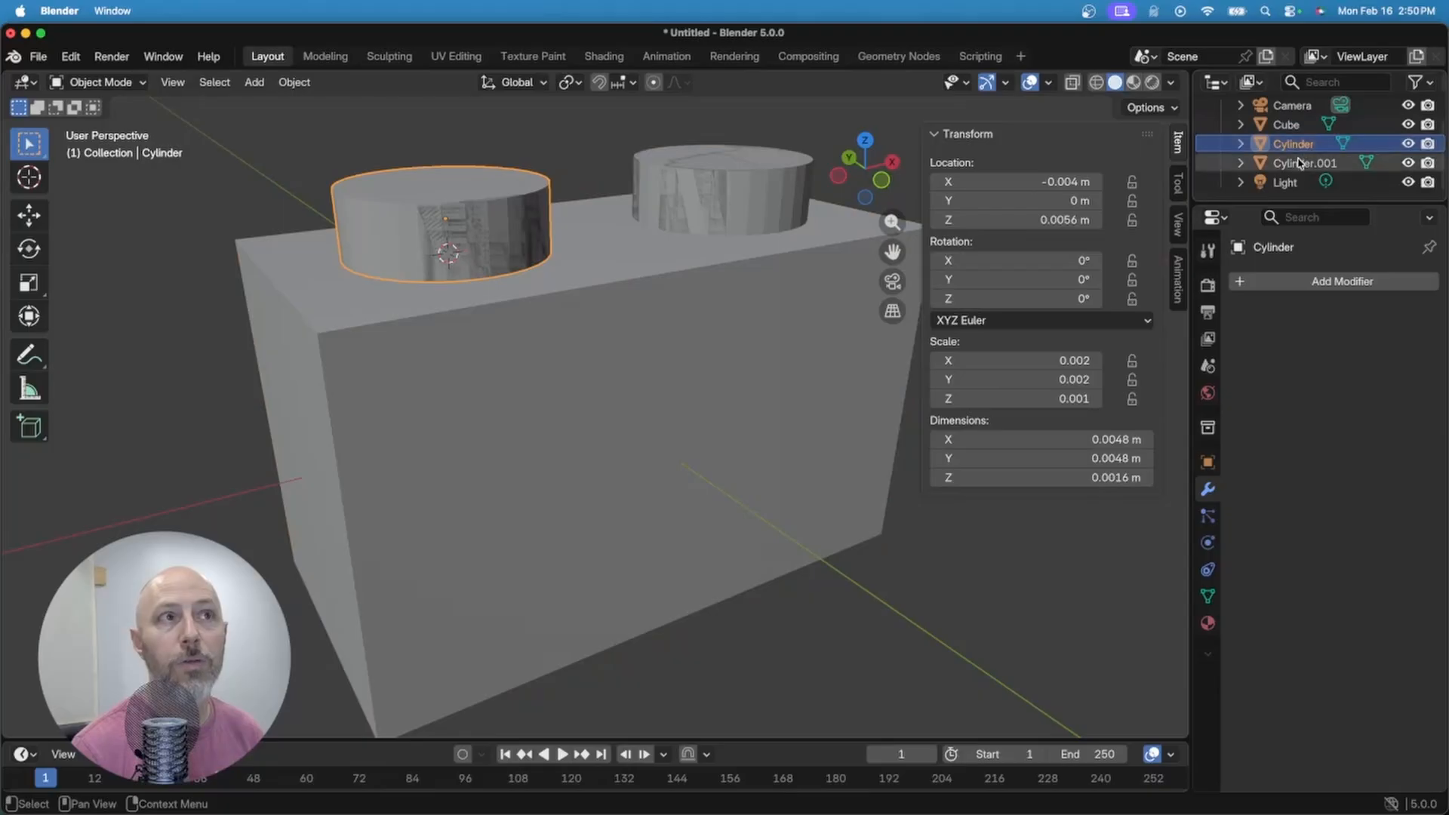
pyautogui.click(1303, 163)
pyautogui.click(1299, 150)
pyautogui.click(1407, 144)
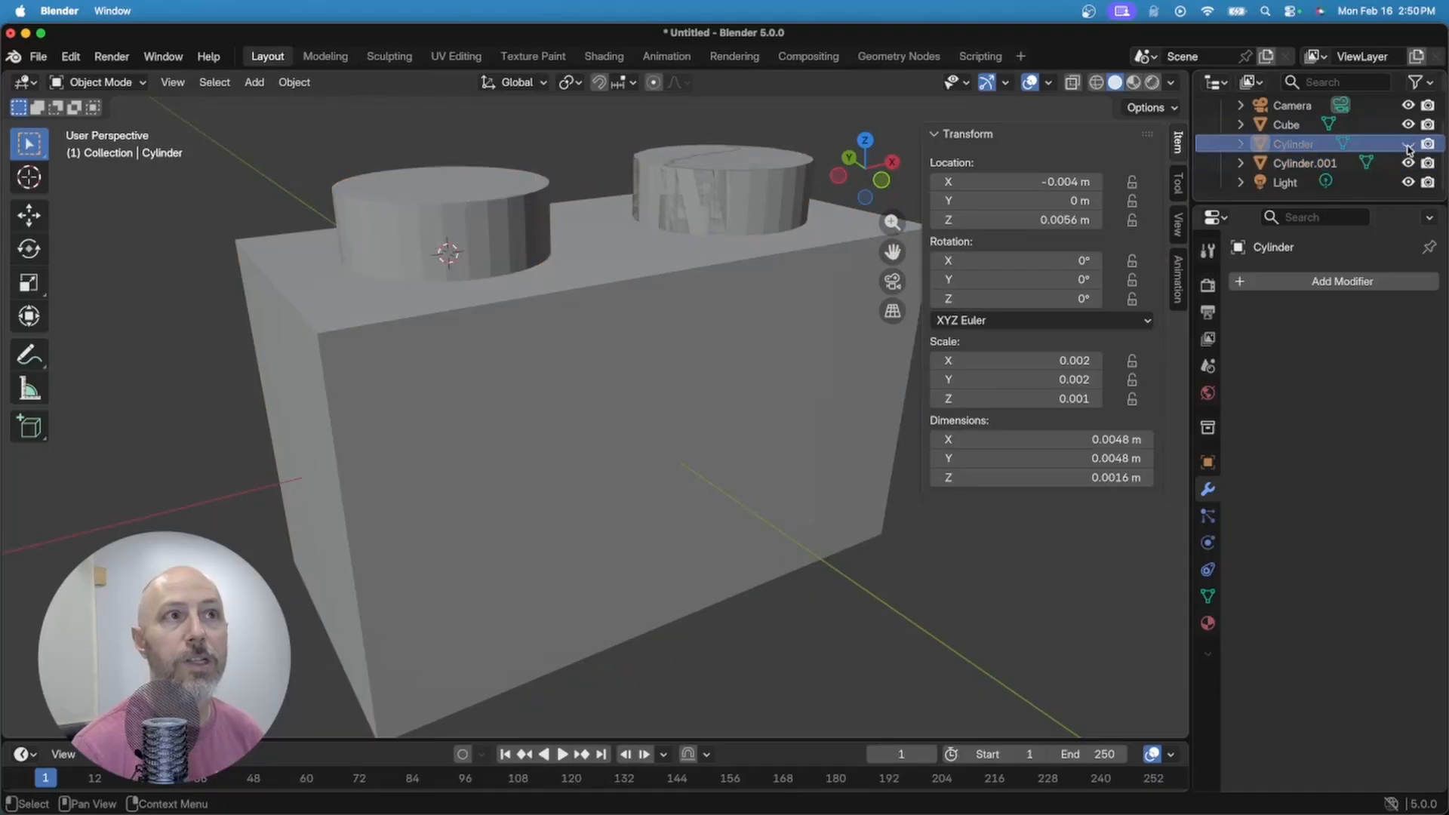
pyautogui.click(1407, 145)
pyautogui.keyDown('shift'); pyautogui.click(1299, 161); pyautogui.keyUp('shift')
pyautogui.press('x')
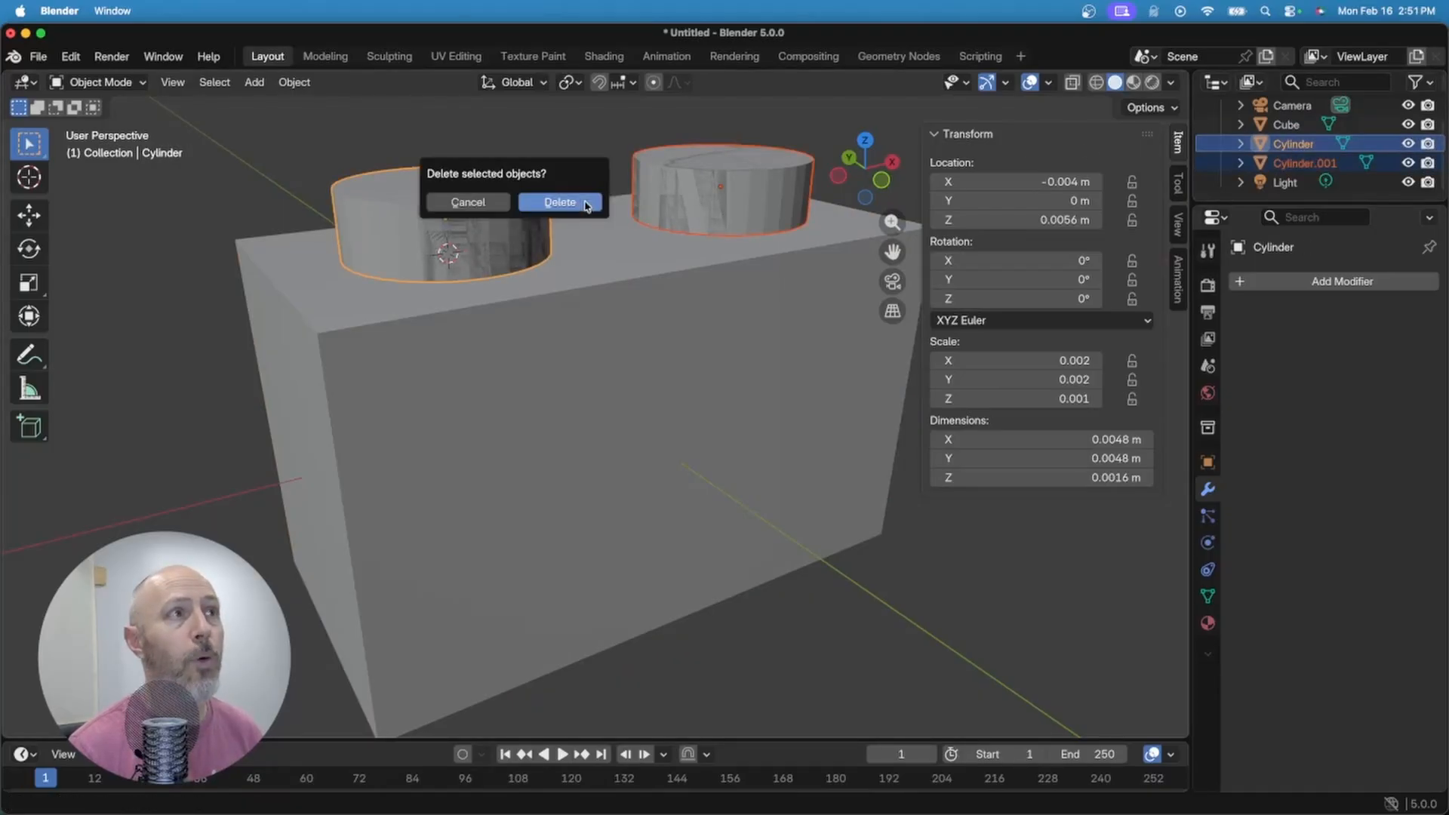
pyautogui.click(560, 203)
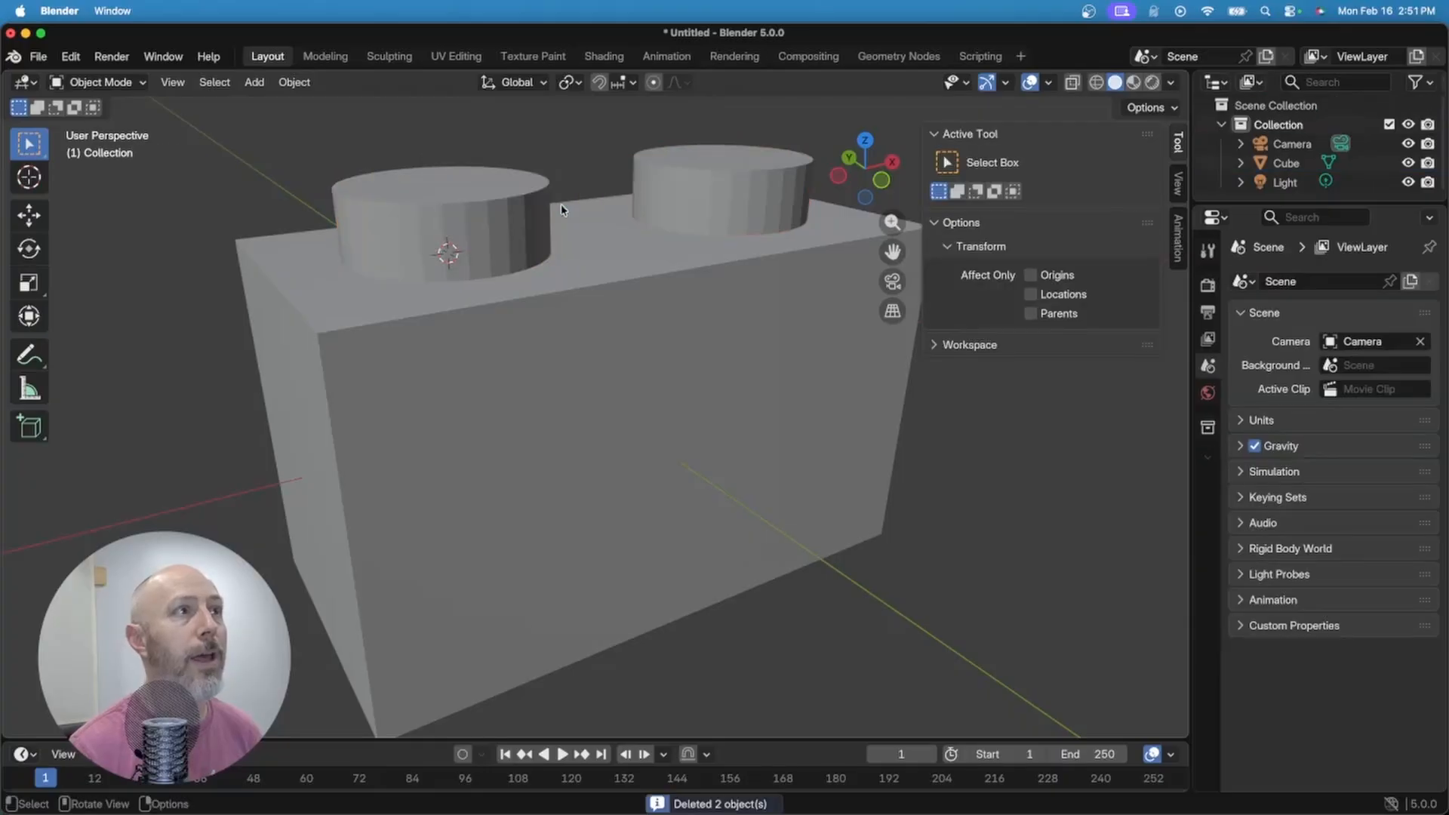
# Step: Apply the brick's scale so it reads 1.000 on every axis
pyautogui.click(744, 410)
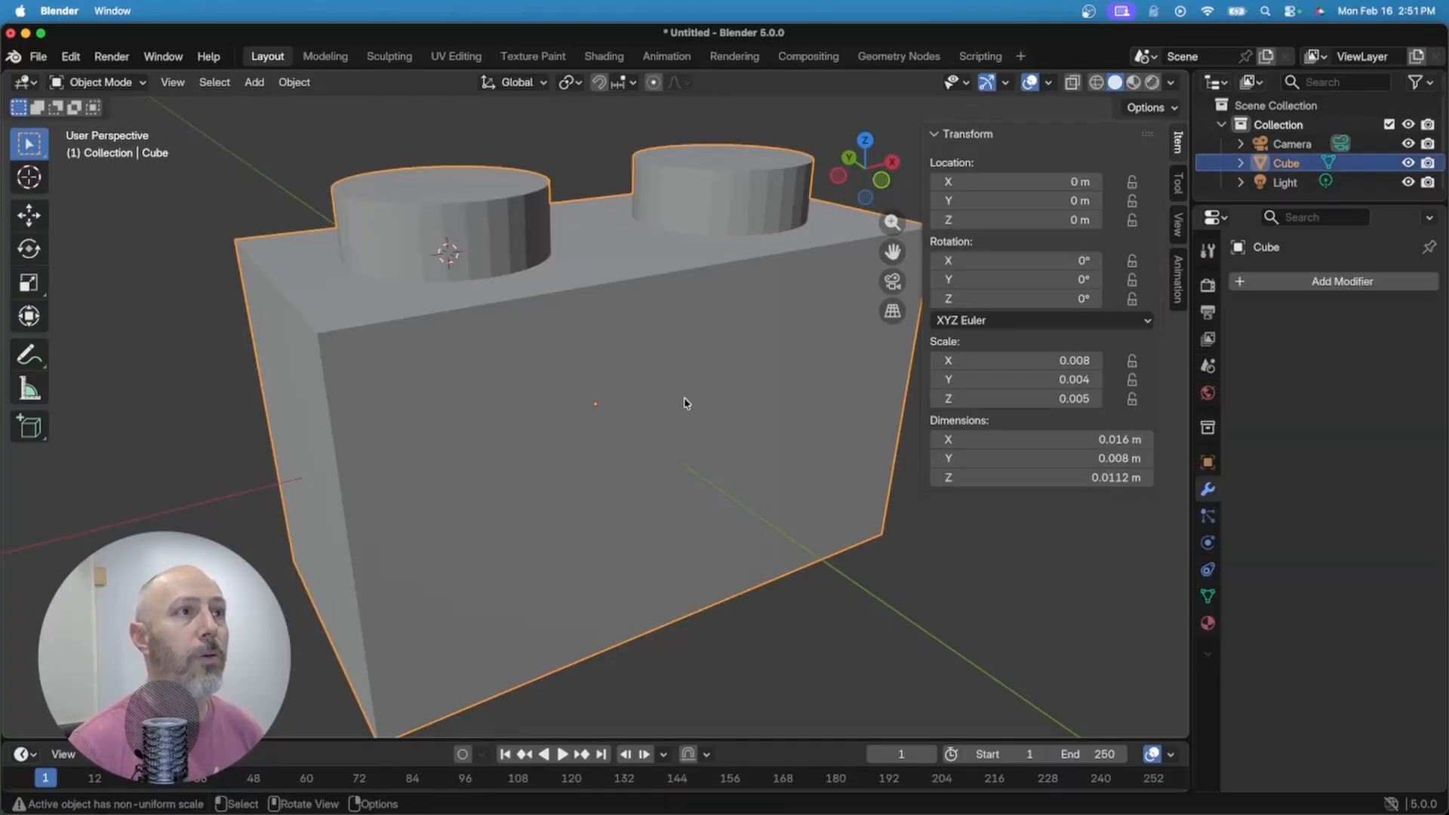
pyautogui.moveTo(635, 404); pyautogui.dragTo(654, 311, button='middle')
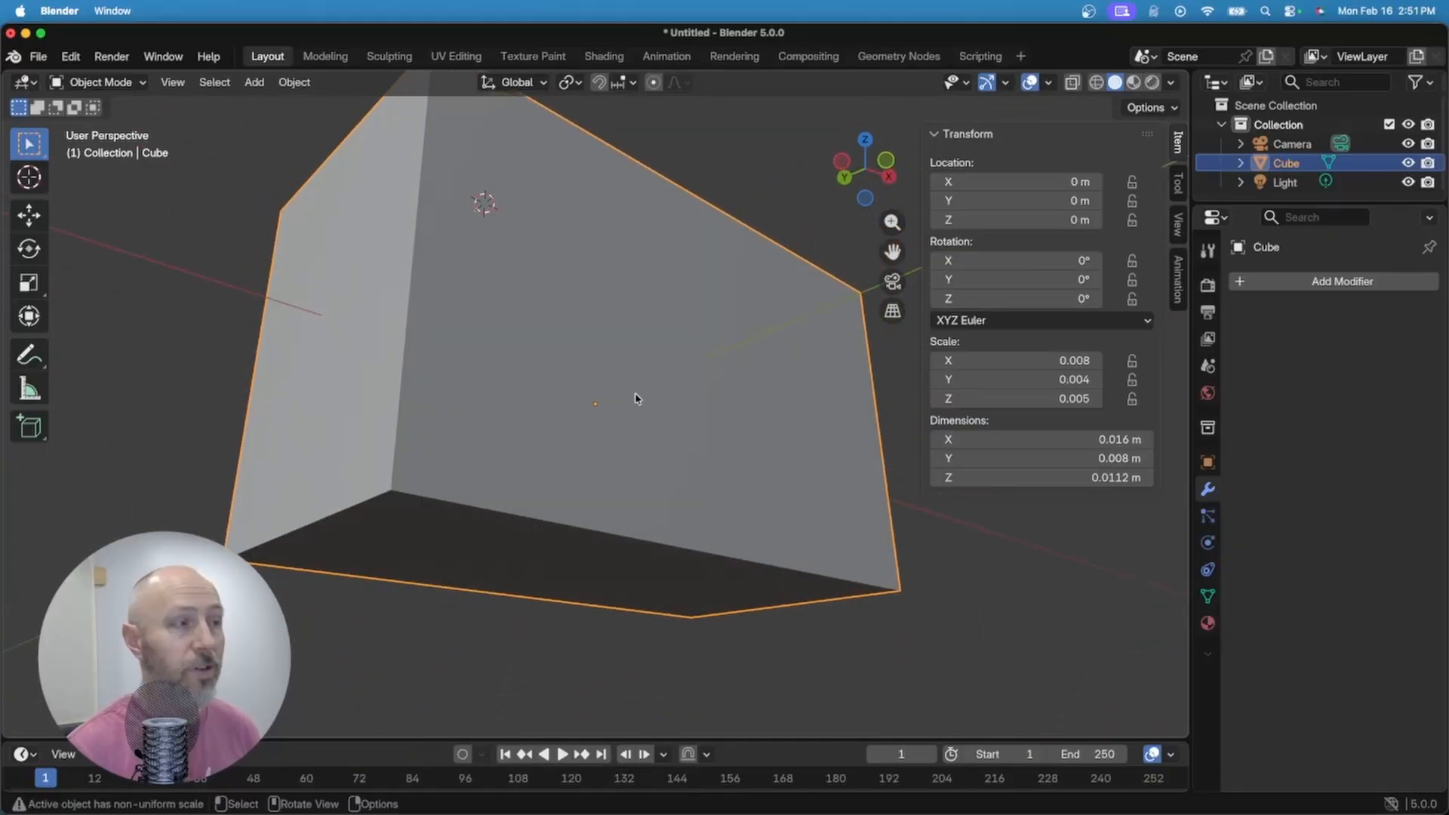
pyautogui.hotkey('ctrl', 'a')
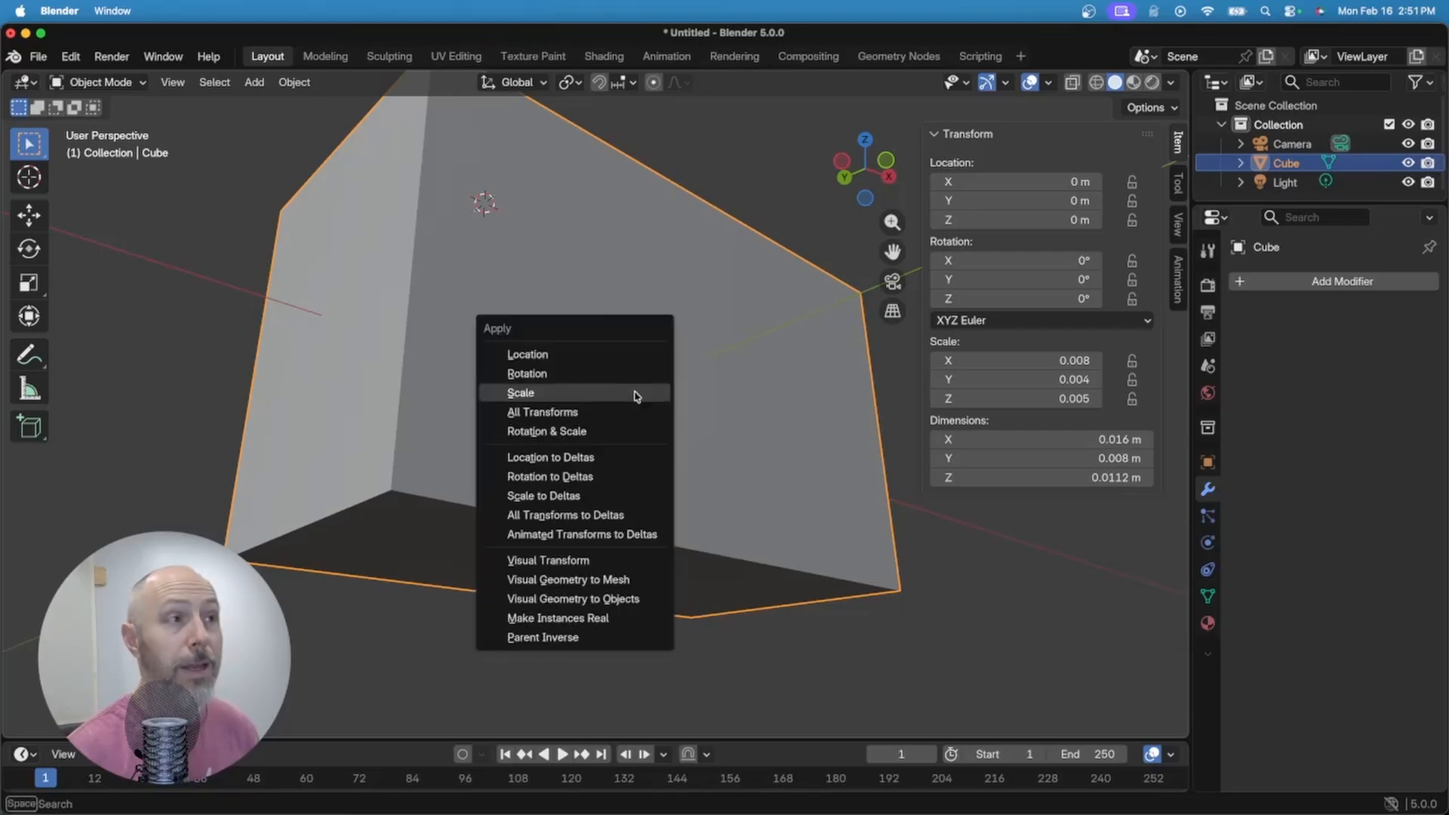
pyautogui.click(537, 392)
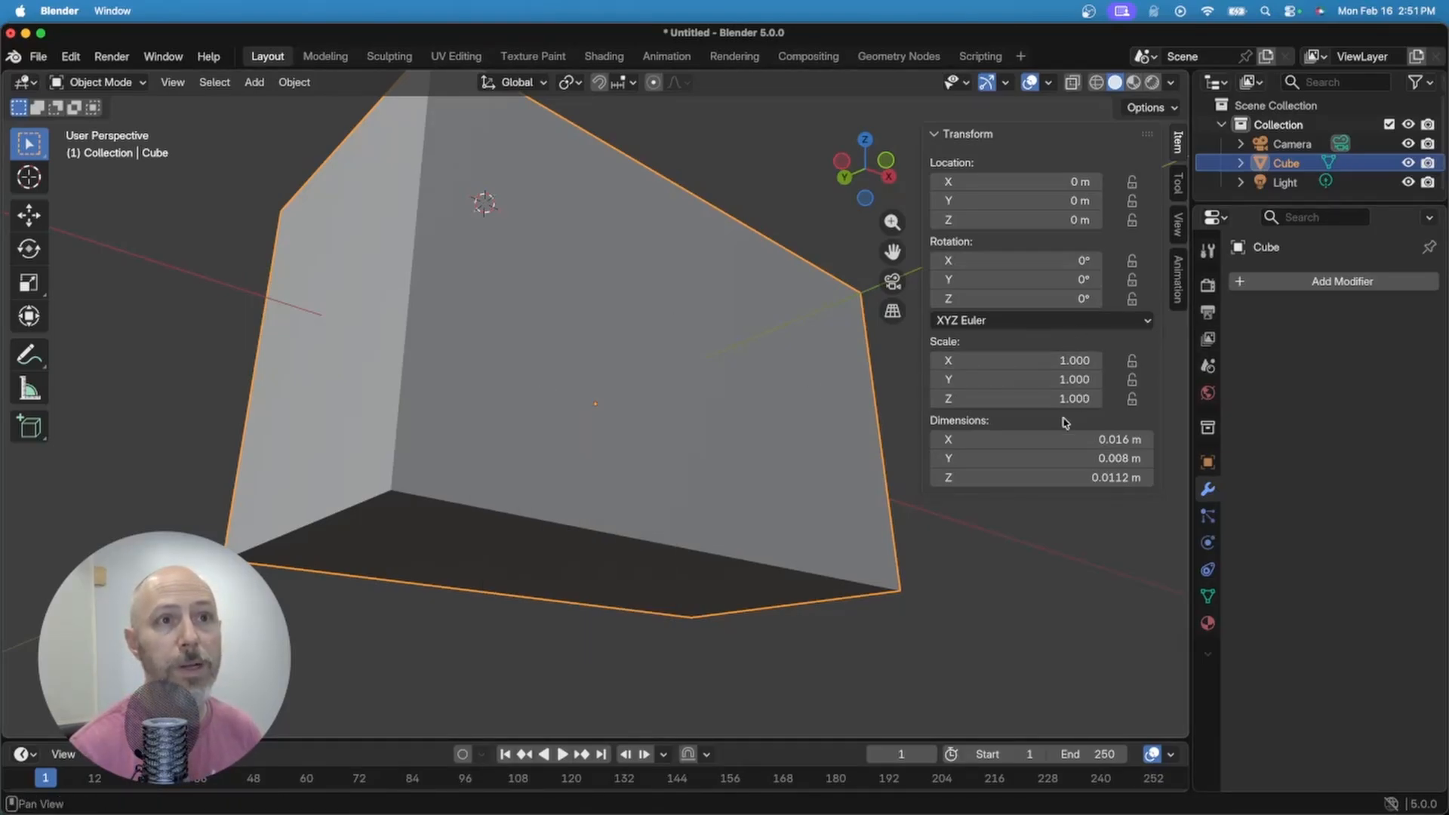
pyautogui.moveTo(268, 443); pyautogui.dragTo(731, 439, button='middle')
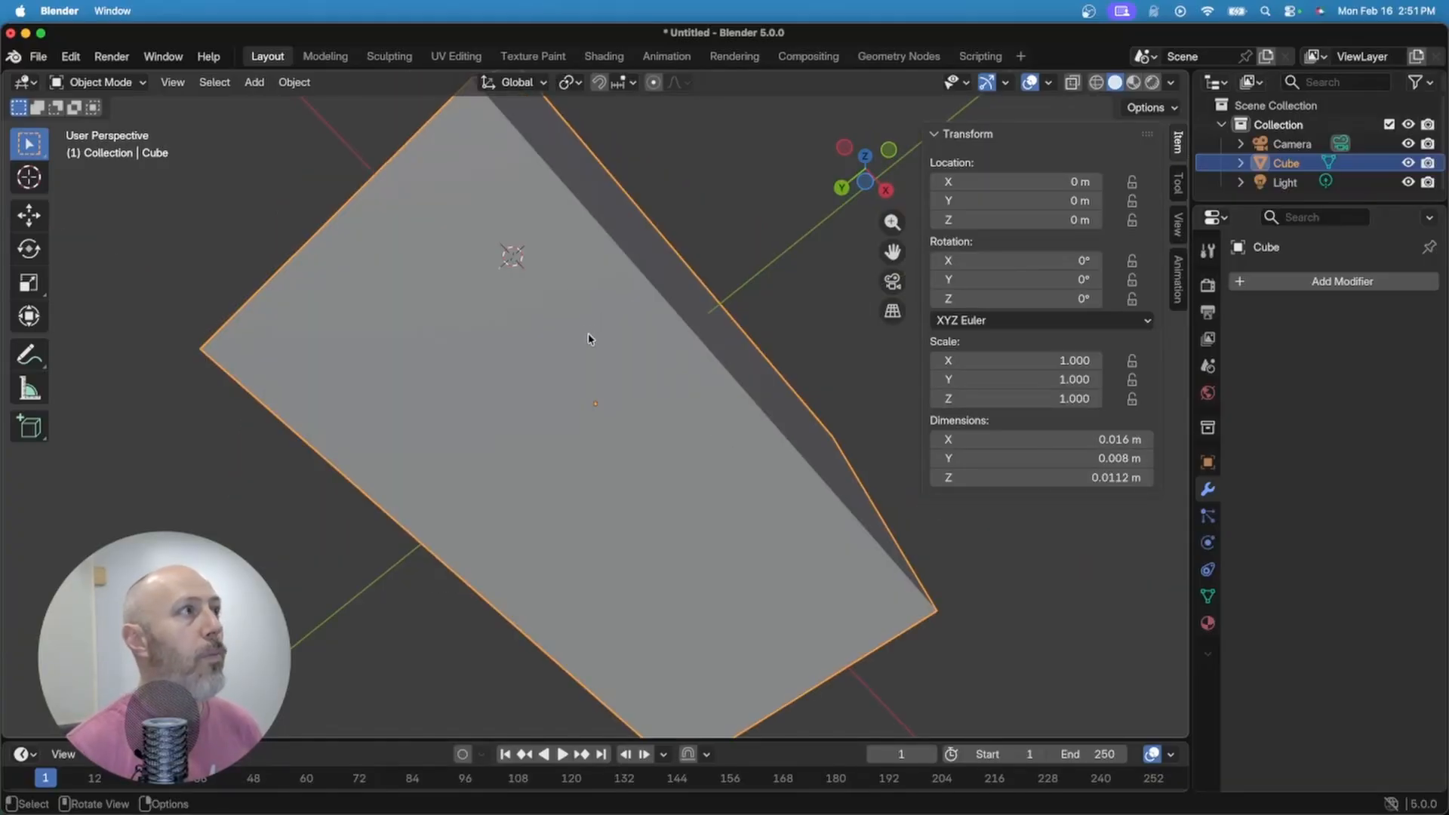
pyautogui.press('Tab')
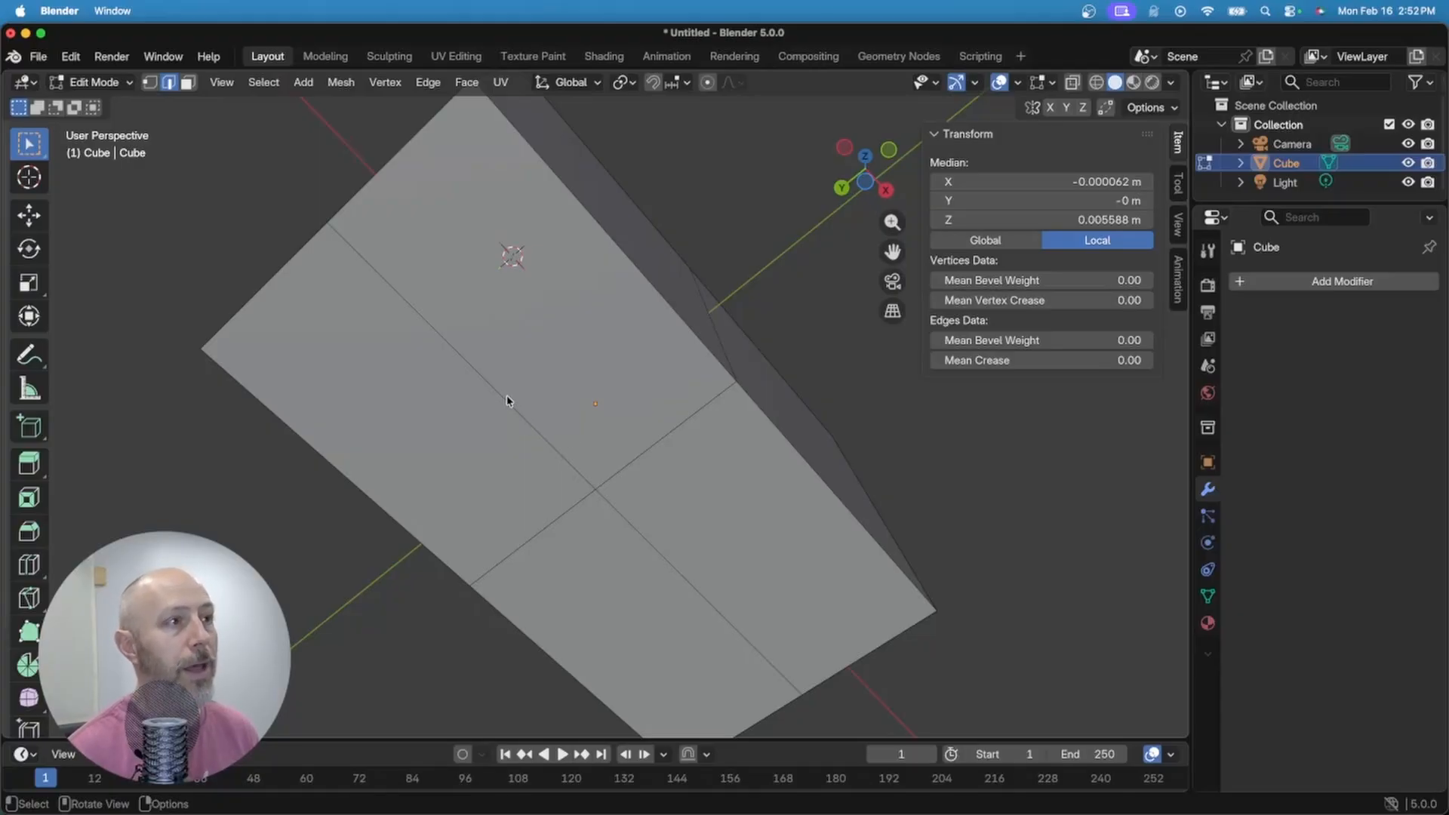
# Step: Dissolve the four centre edges on the brick's underside into a single face
pyautogui.click(582, 459)
pyautogui.keyDown('shift'); pyautogui.click(625, 521); pyautogui.keyUp('shift')
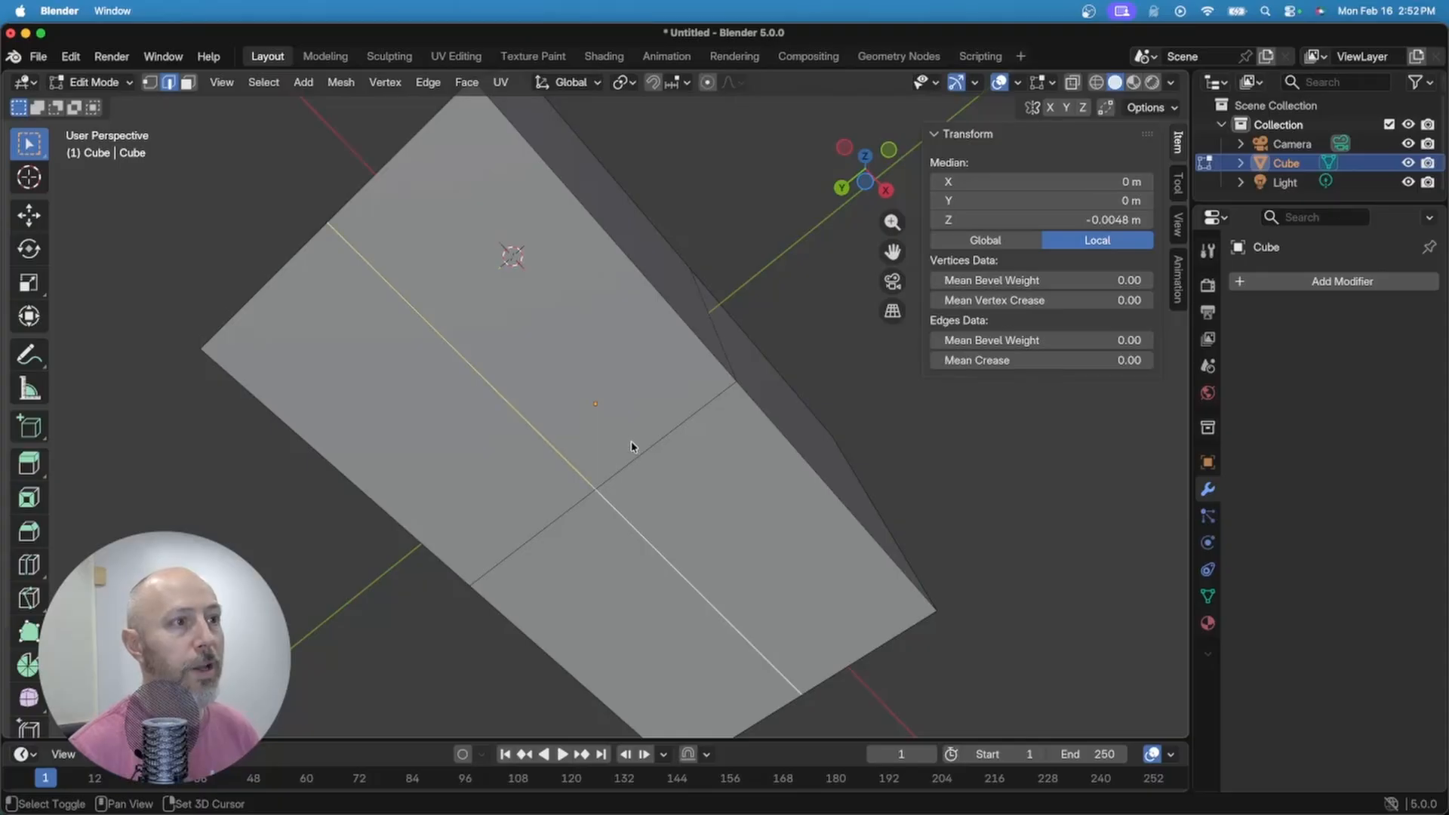
pyautogui.keyDown('shift'); pyautogui.click(640, 462); pyautogui.keyUp('shift')
pyautogui.keyDown('shift'); pyautogui.click(548, 527); pyautogui.keyUp('shift')
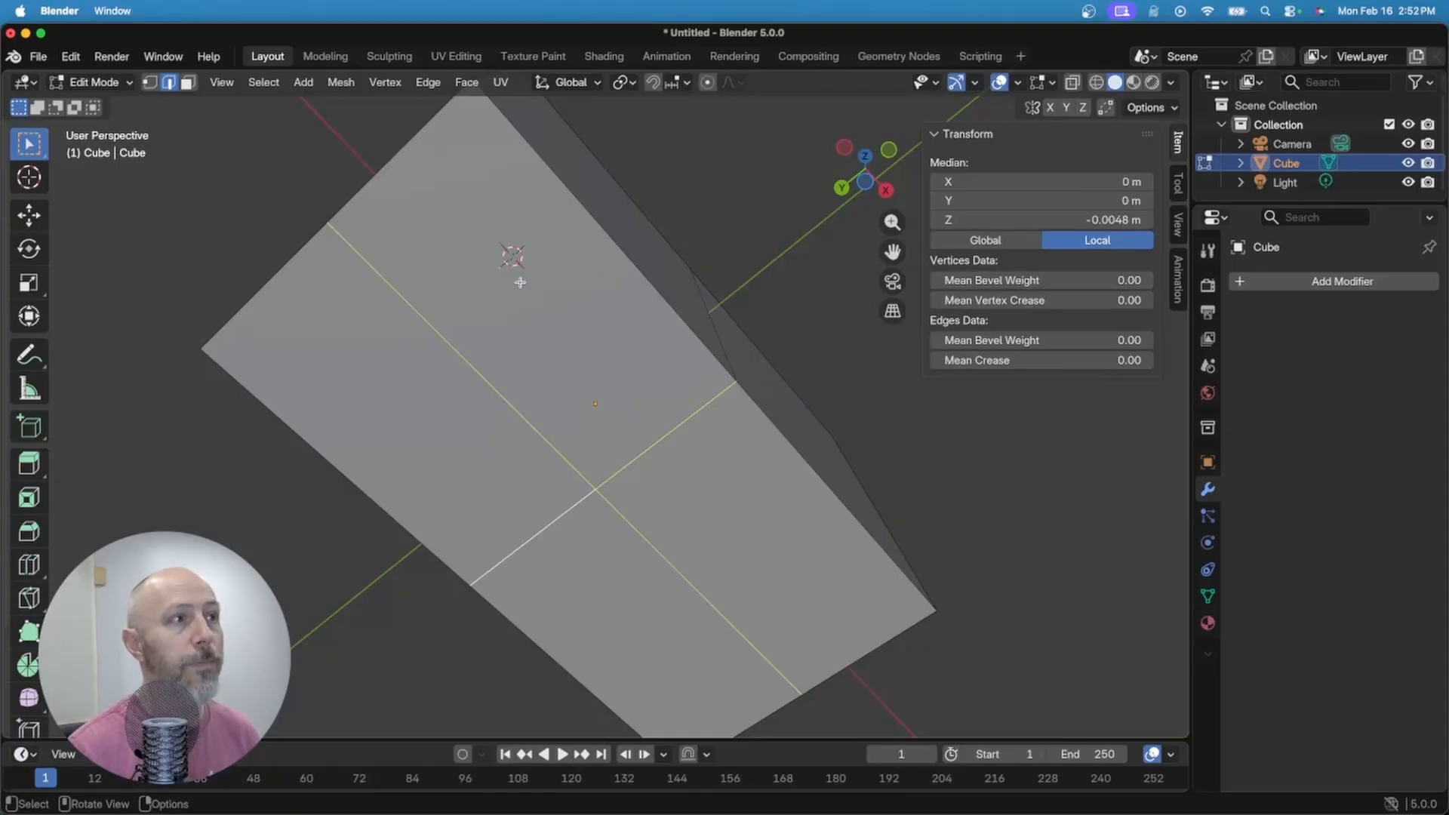
pyautogui.press('x')
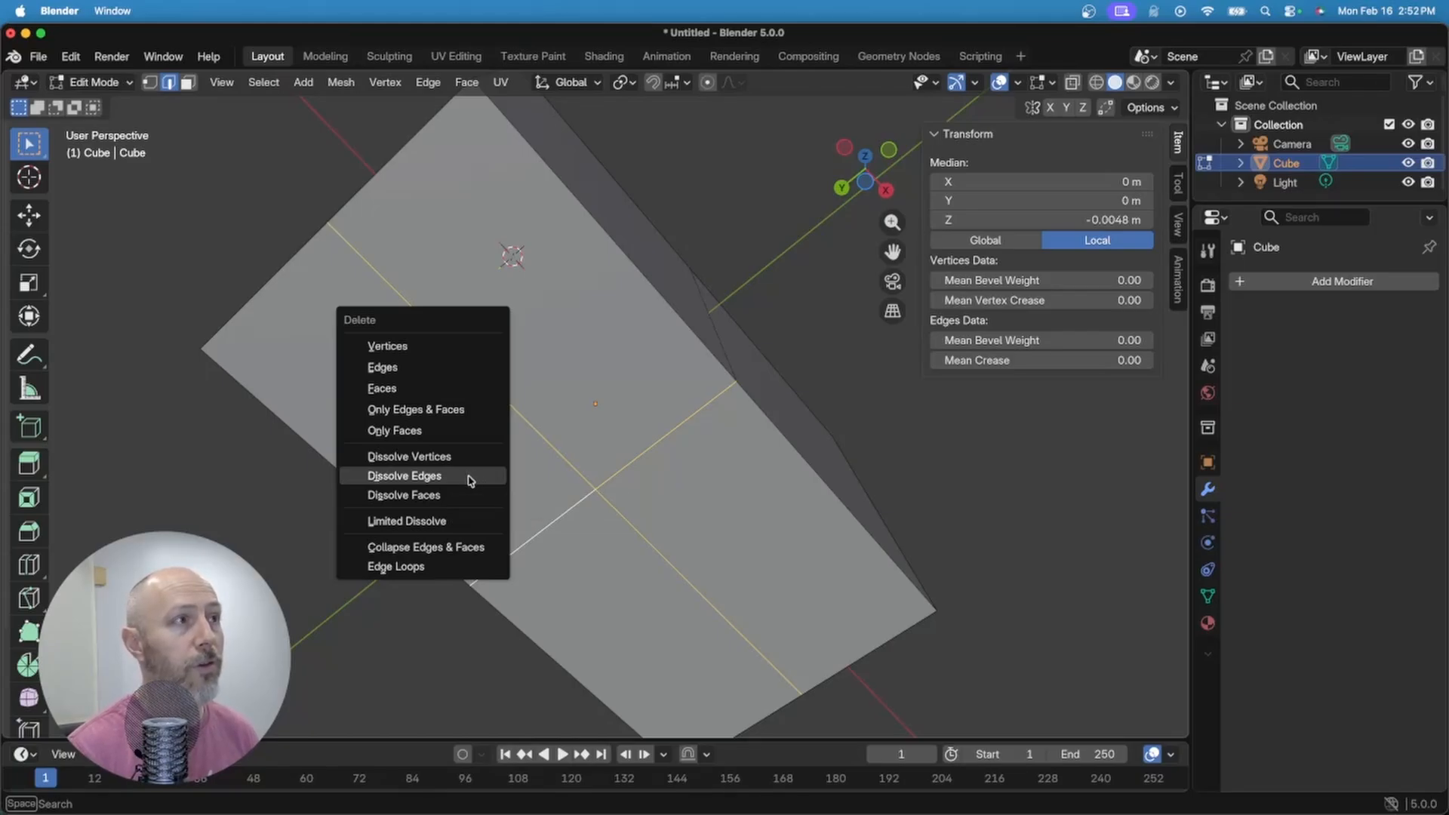
pyautogui.click(469, 477)
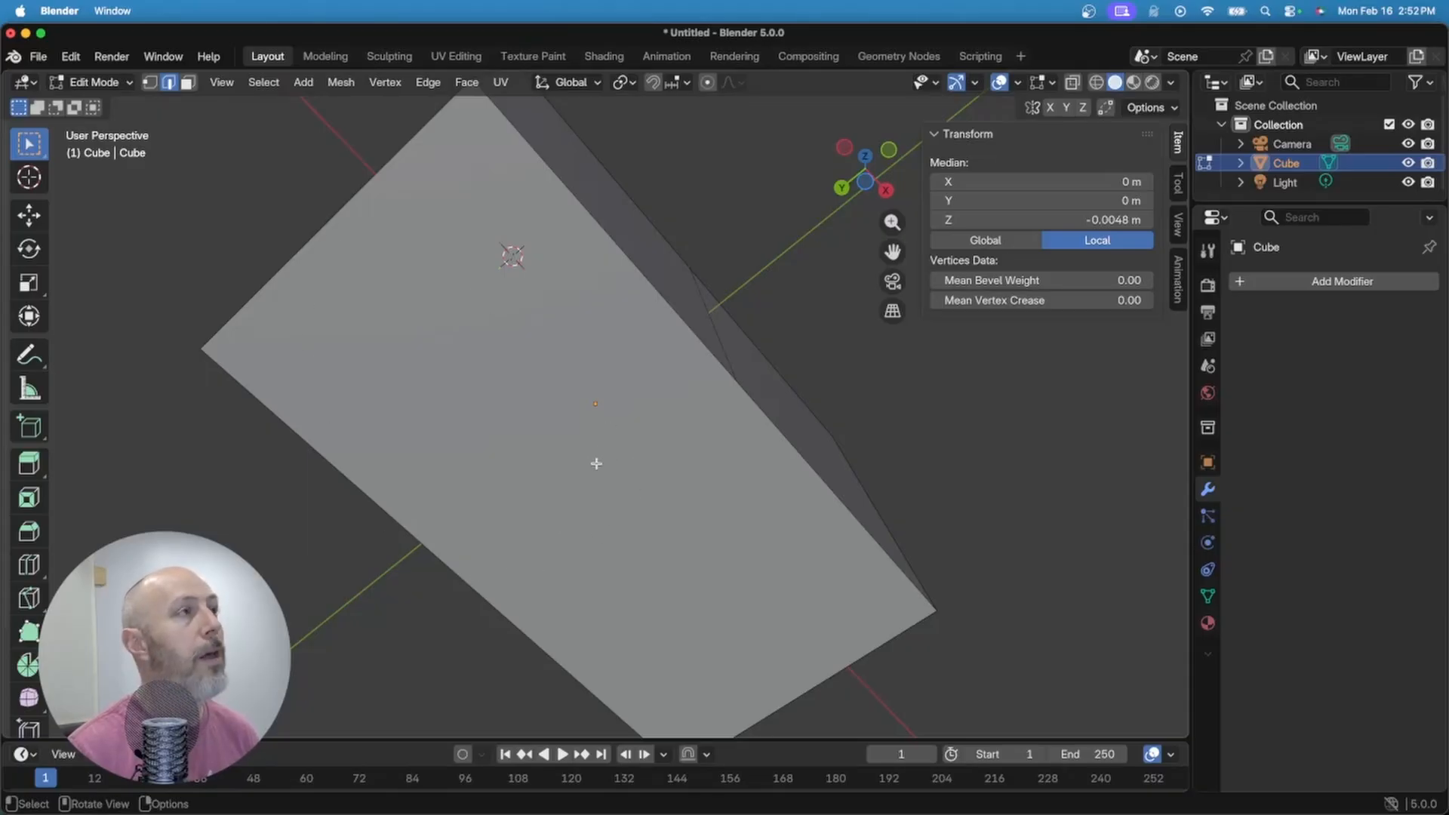
pyautogui.press('3')
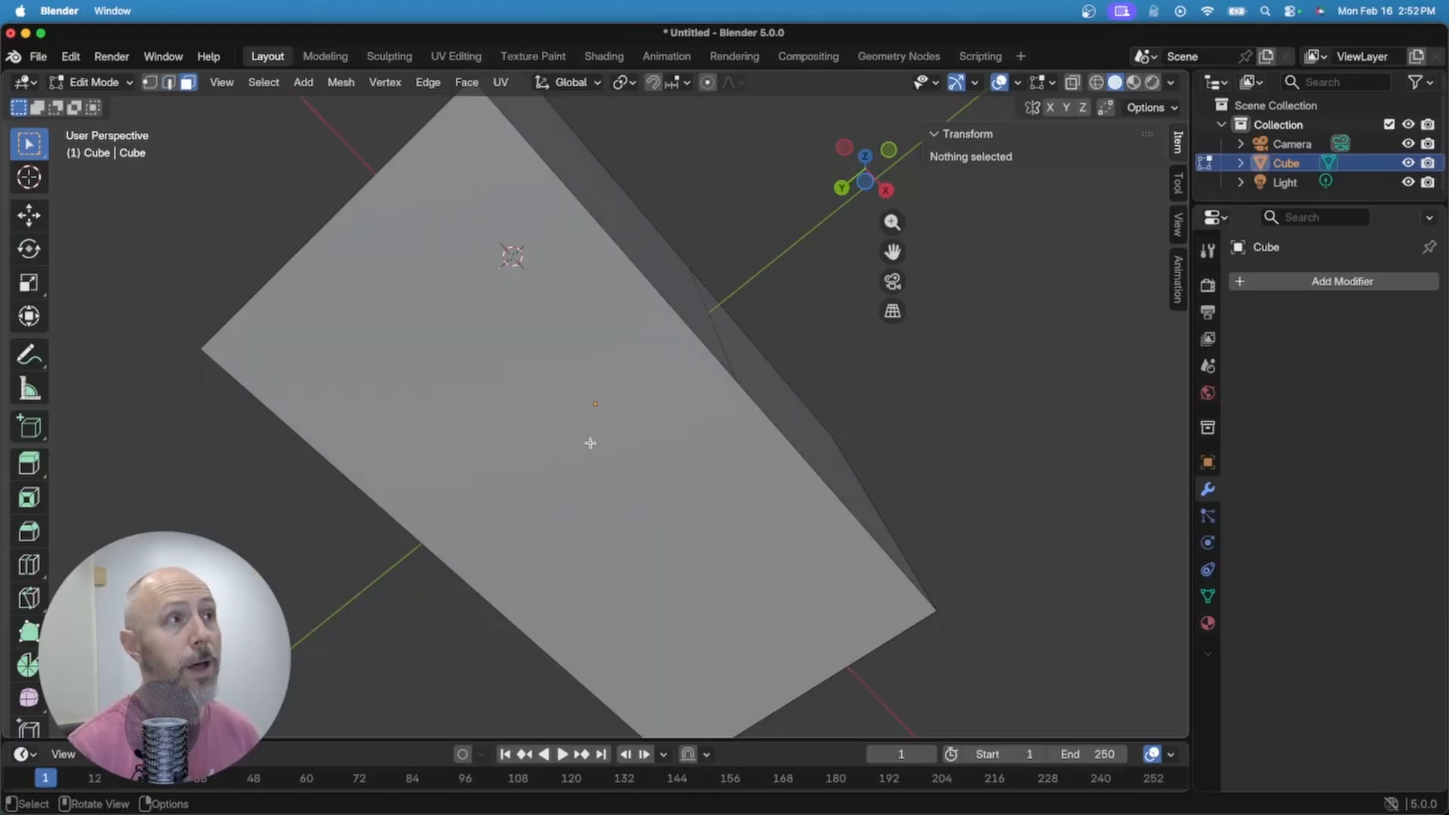
# Step: Inset the brick's underside face by 1.6 mm (.0016) to leave a wall rim
pyautogui.click(572, 465)
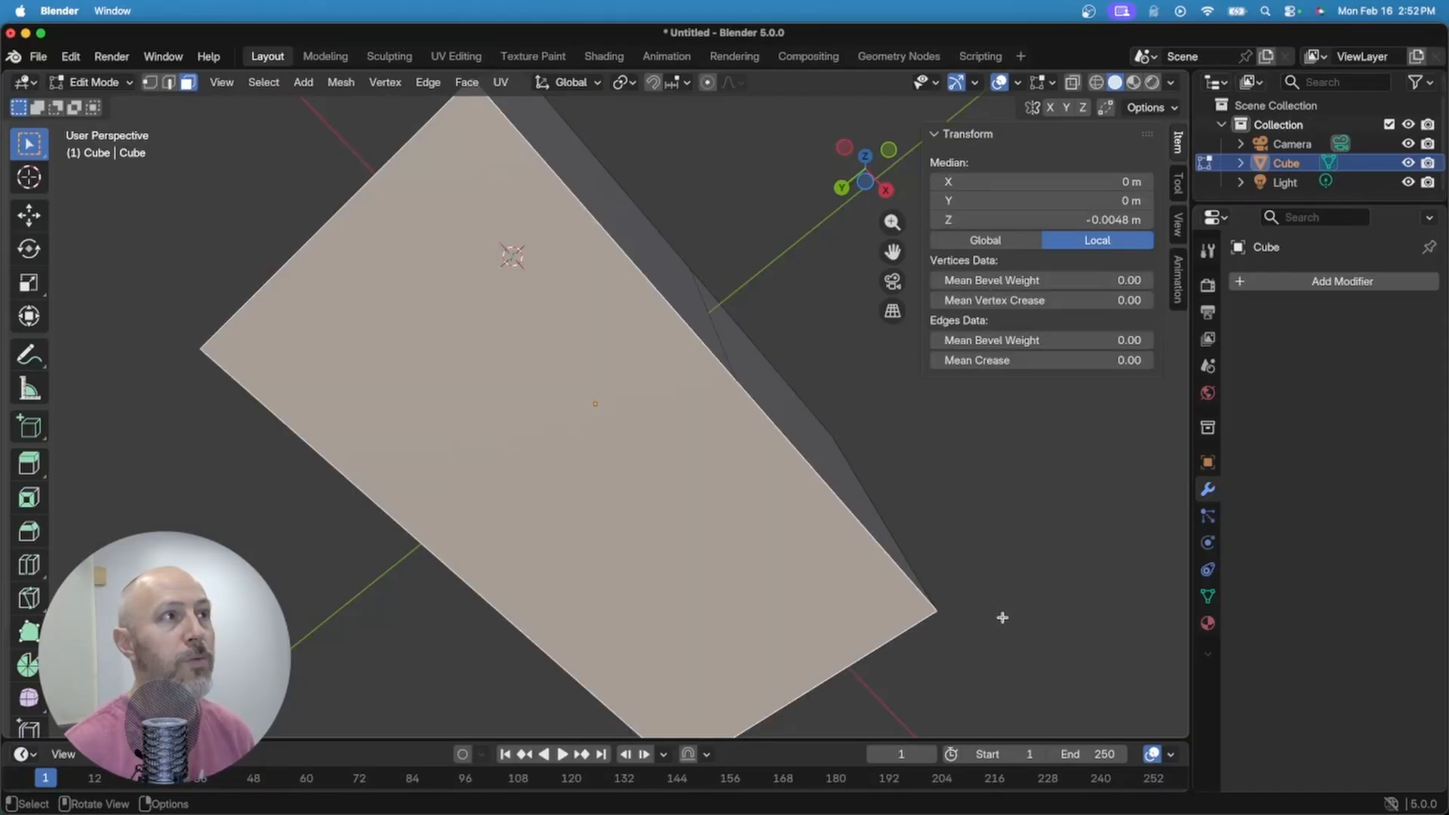
pyautogui.press('i')
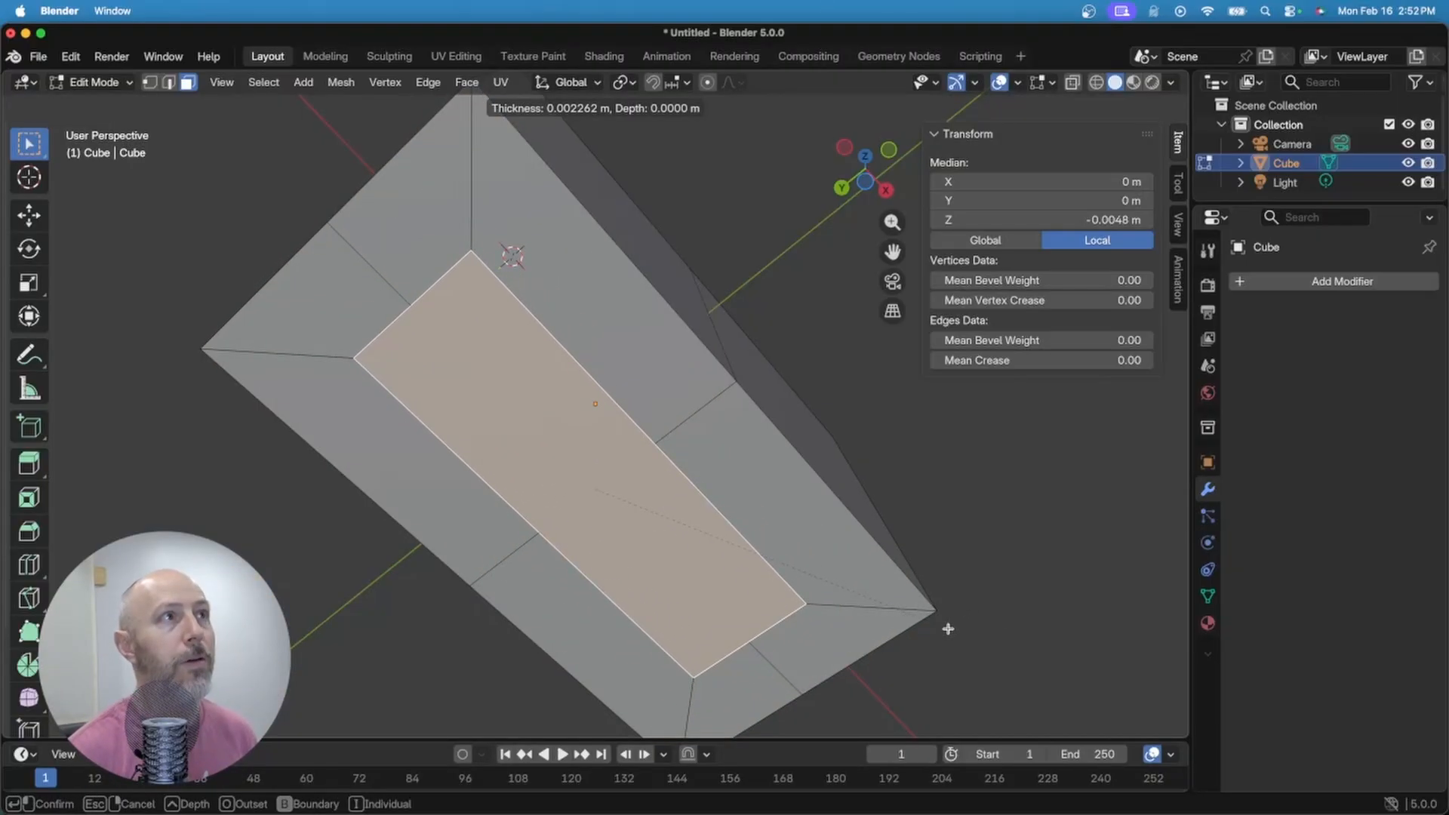
pyautogui.write('.0016')
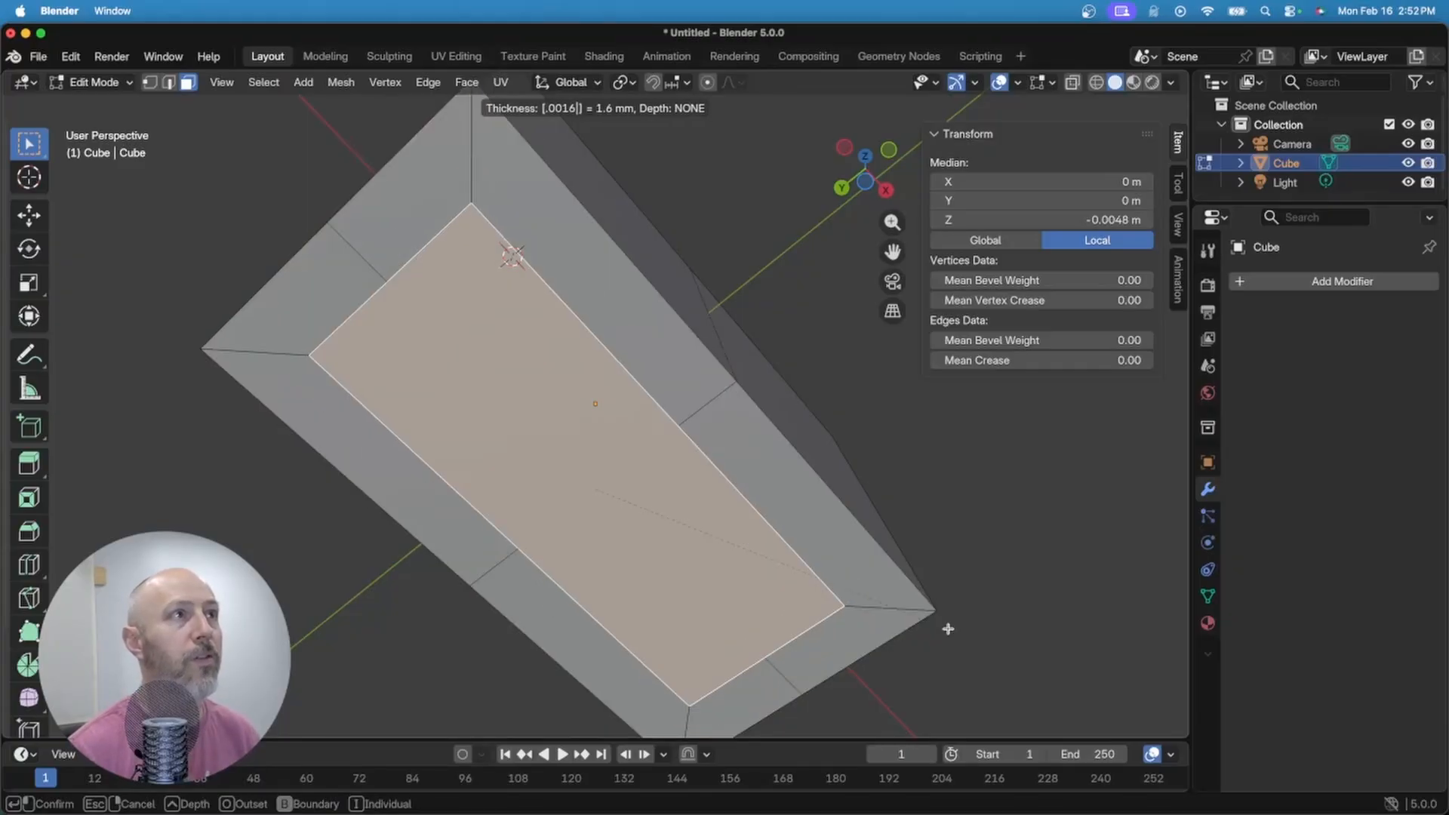
pyautogui.press('Return')
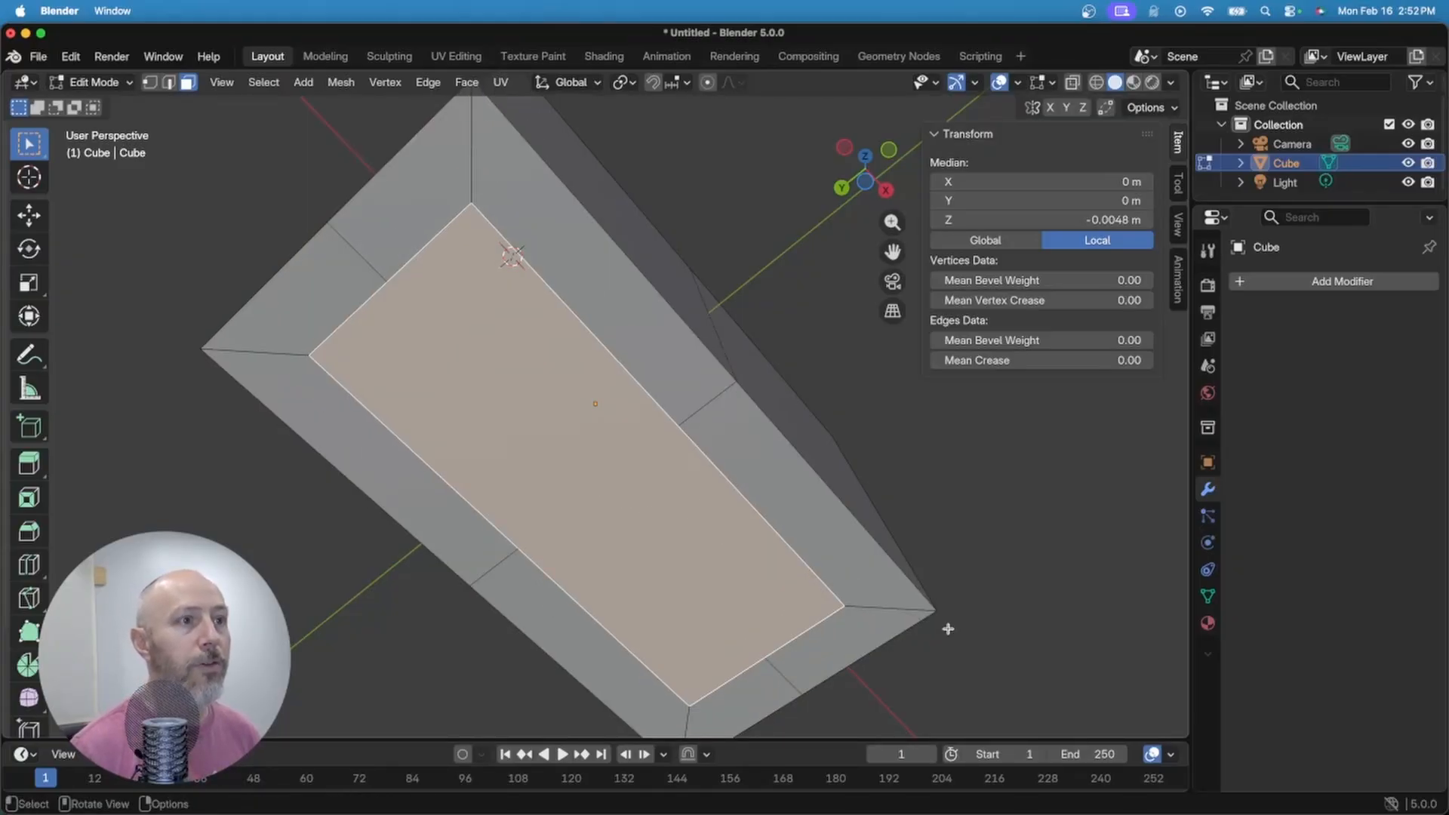
pyautogui.moveTo(916, 576); pyautogui.dragTo(593, 583, button='middle')
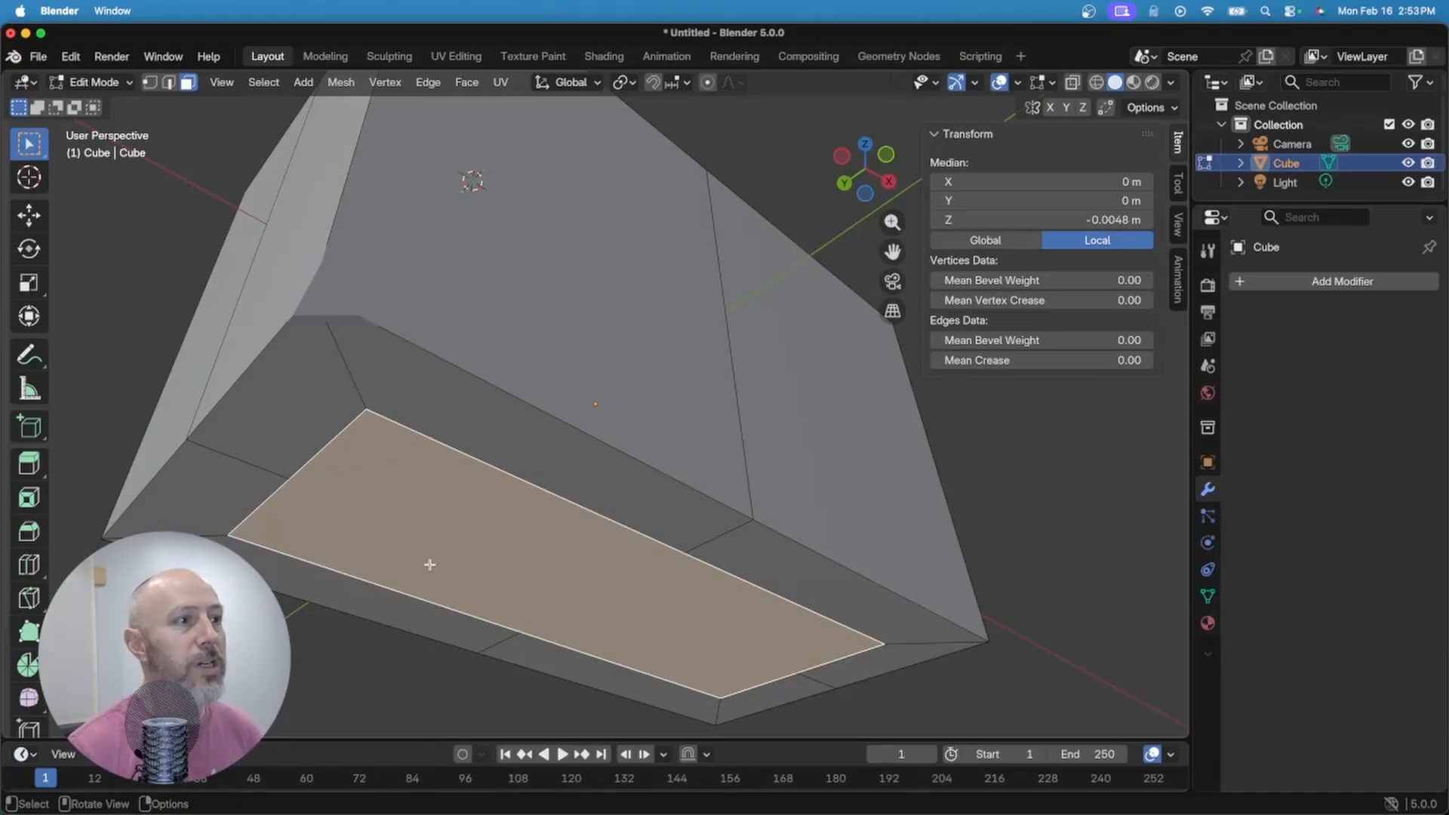
pyautogui.scroll(3, 744, 518)
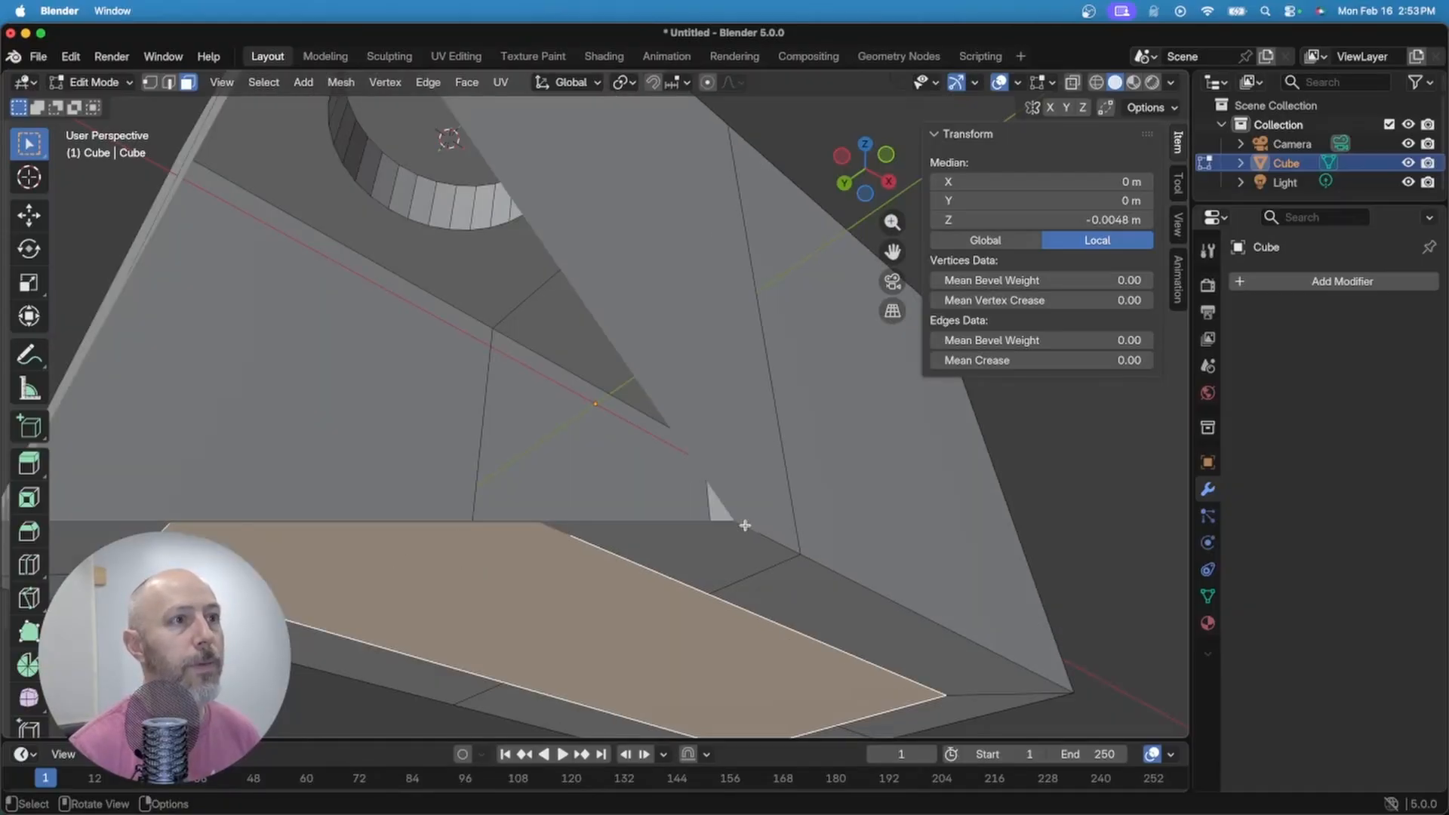
pyautogui.scroll(-6, 744, 518)
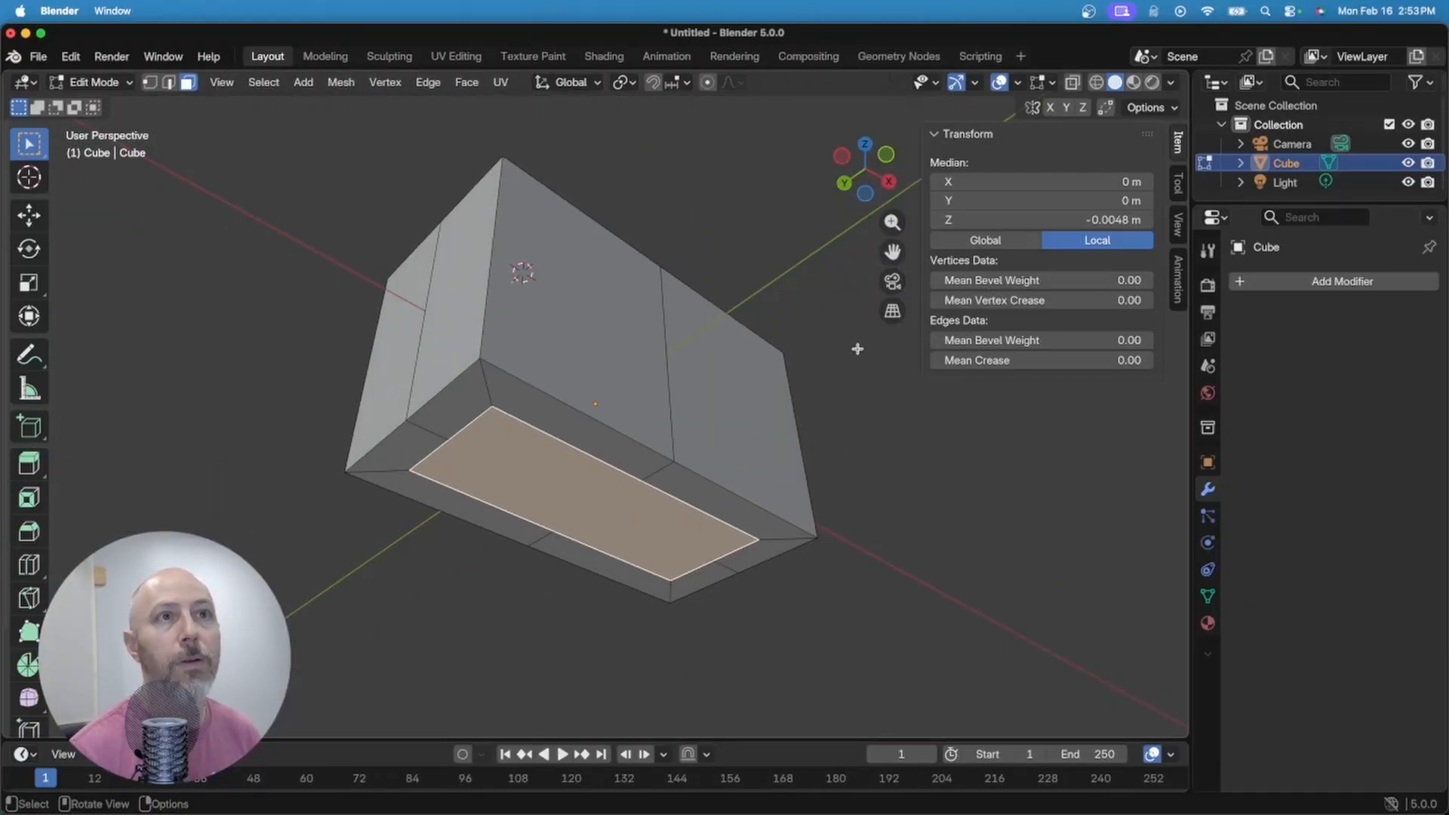
# Step: Turn on X-ray so the brick displays see-through
pyautogui.click(1073, 82)
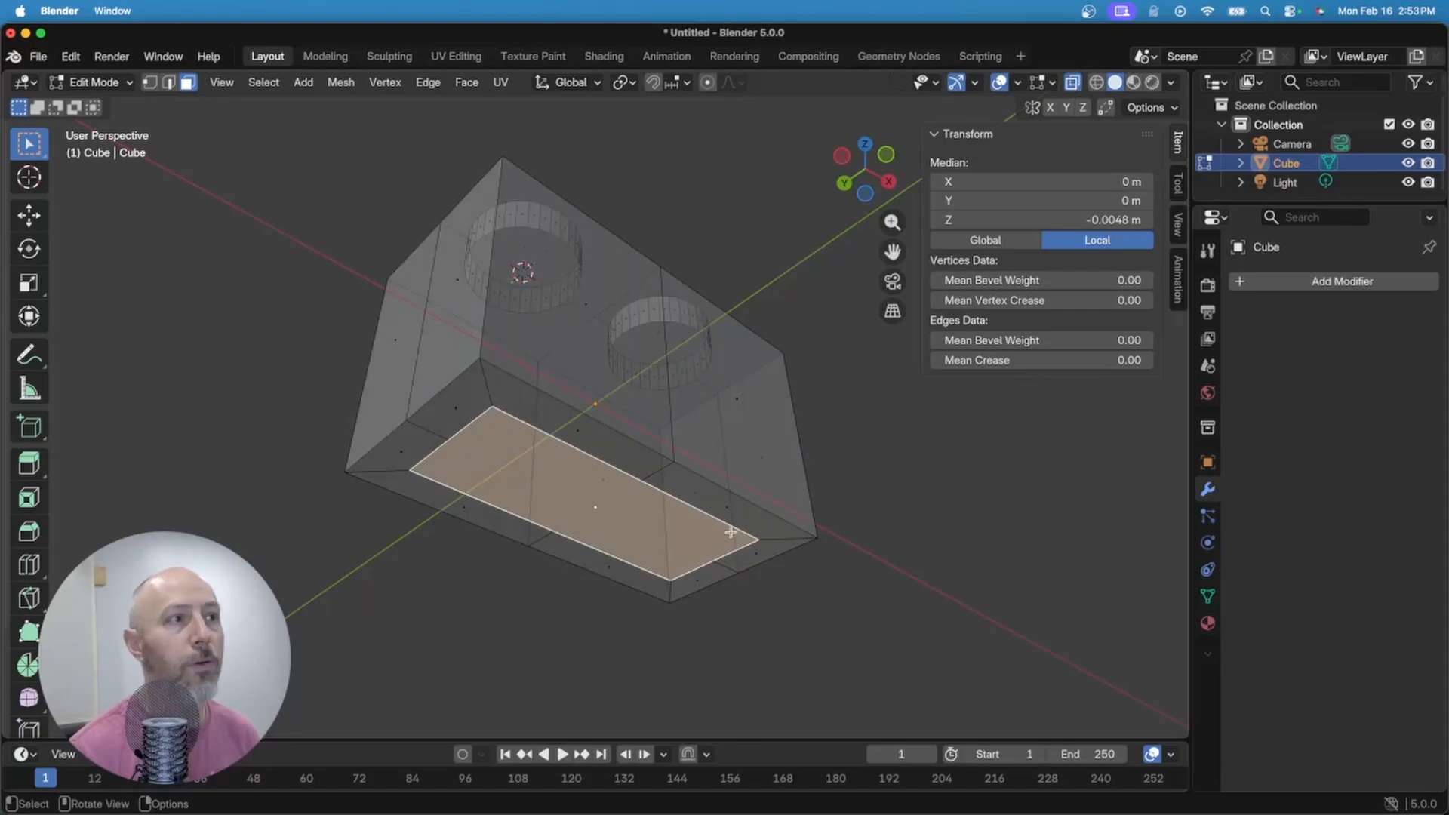
pyautogui.moveTo(806, 505); pyautogui.dragTo(709, 528, button='middle')
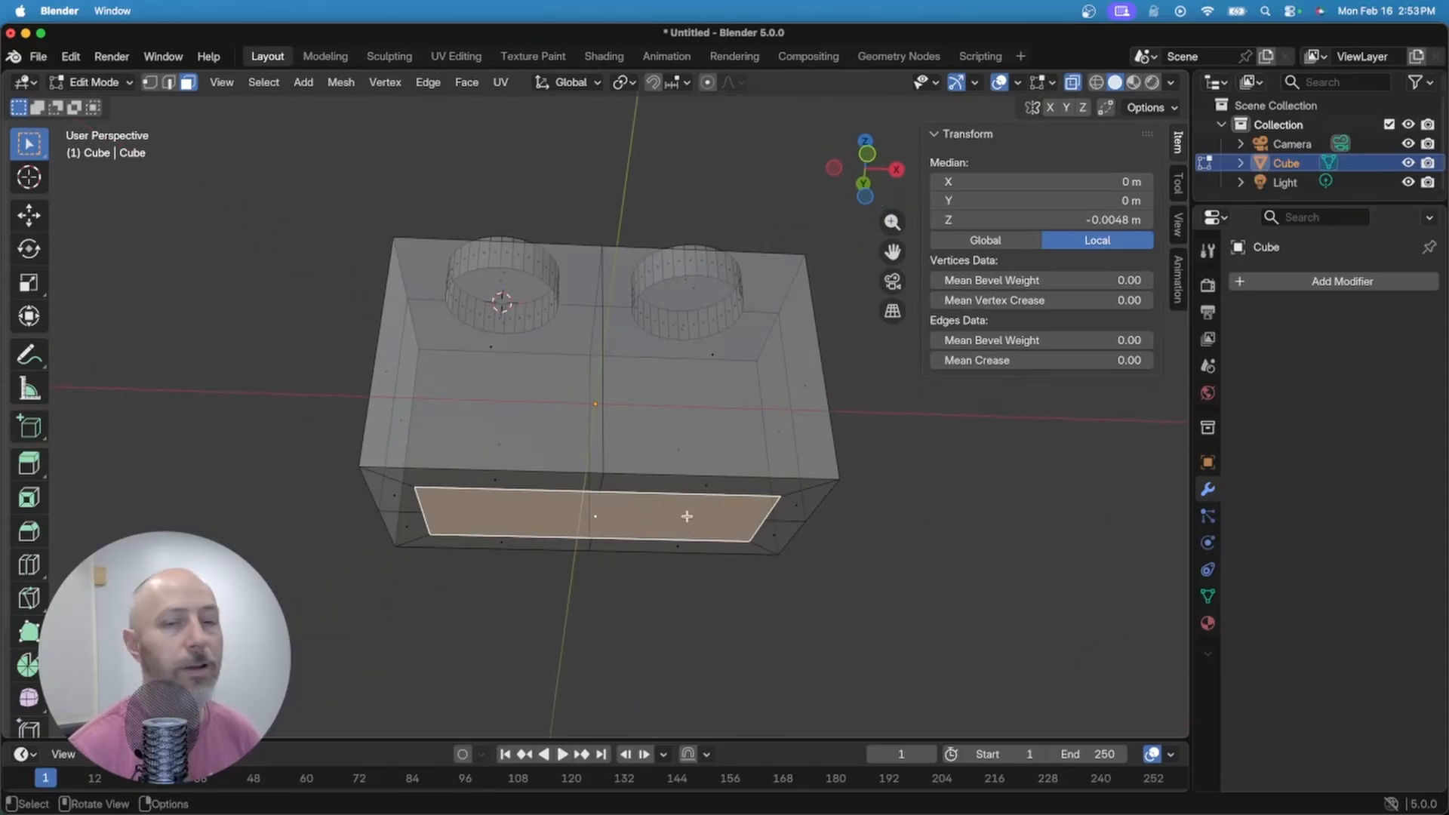
pyautogui.press('e')
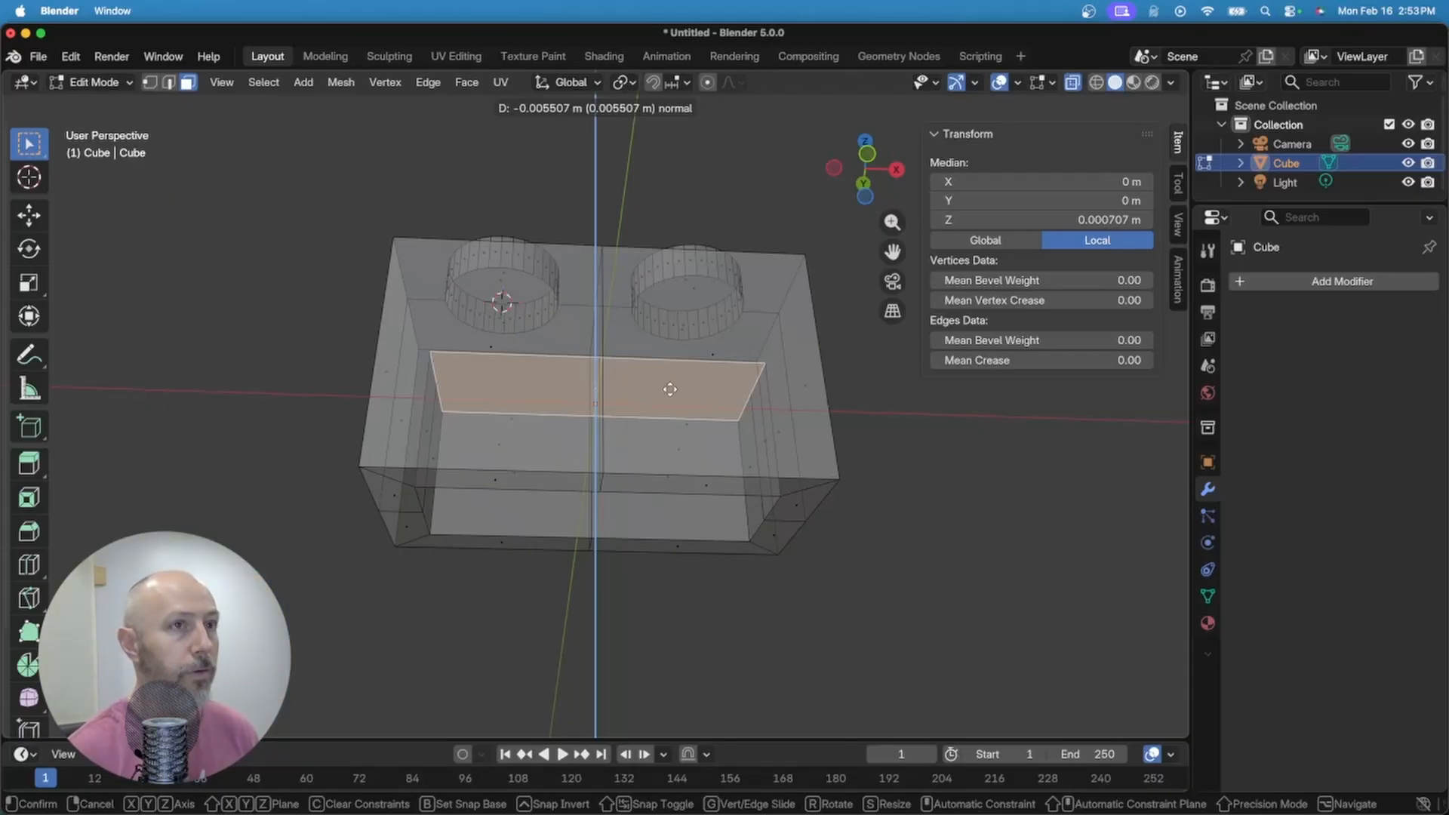
# Step: Extrude the inset face -.008 into the brick, hollowing it up to Z 0.0032 m
pyautogui.write('-.008')
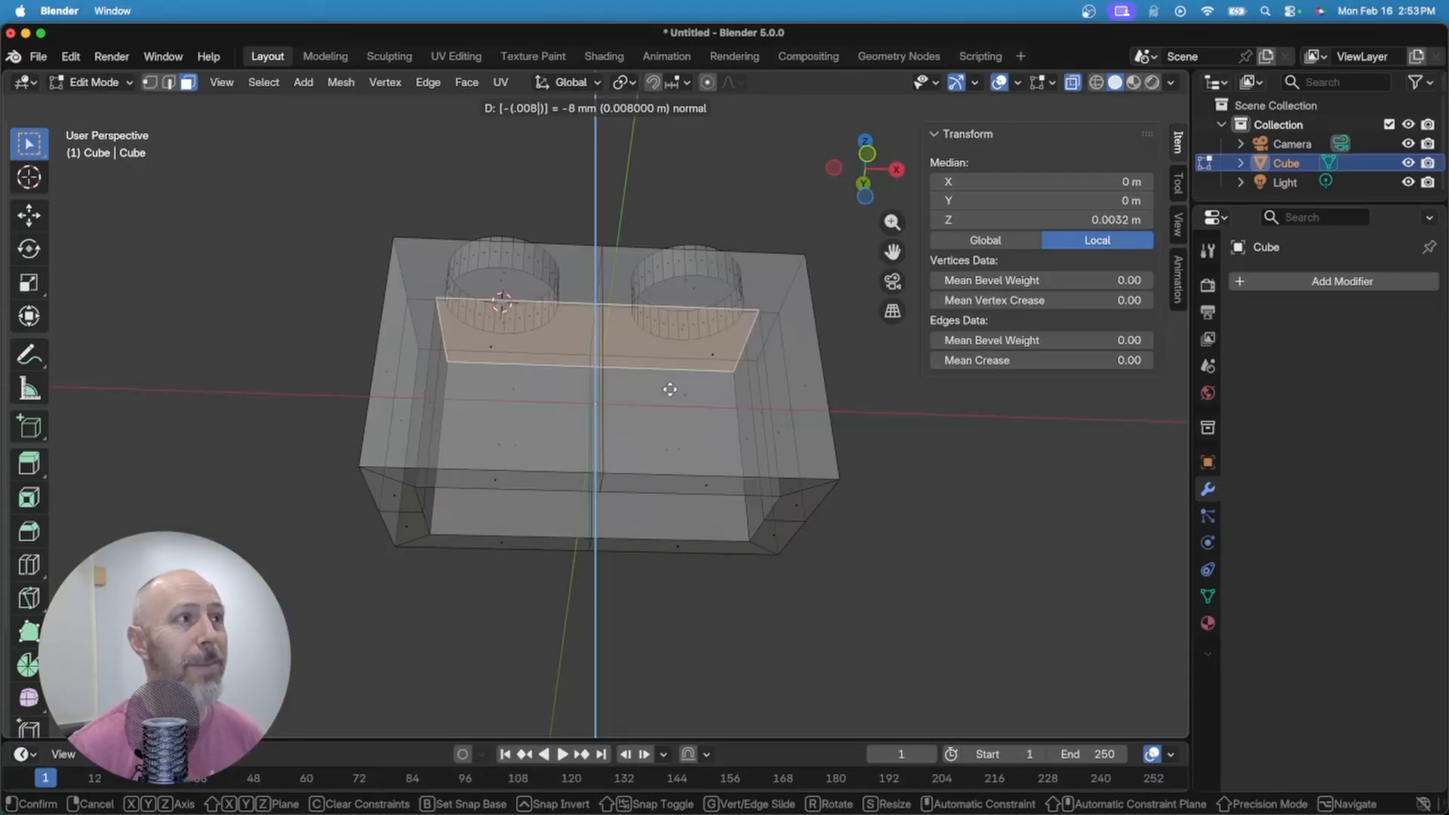
pyautogui.press('Return')
pyautogui.moveTo(698, 453); pyautogui.dragTo(690, 556, button='middle')
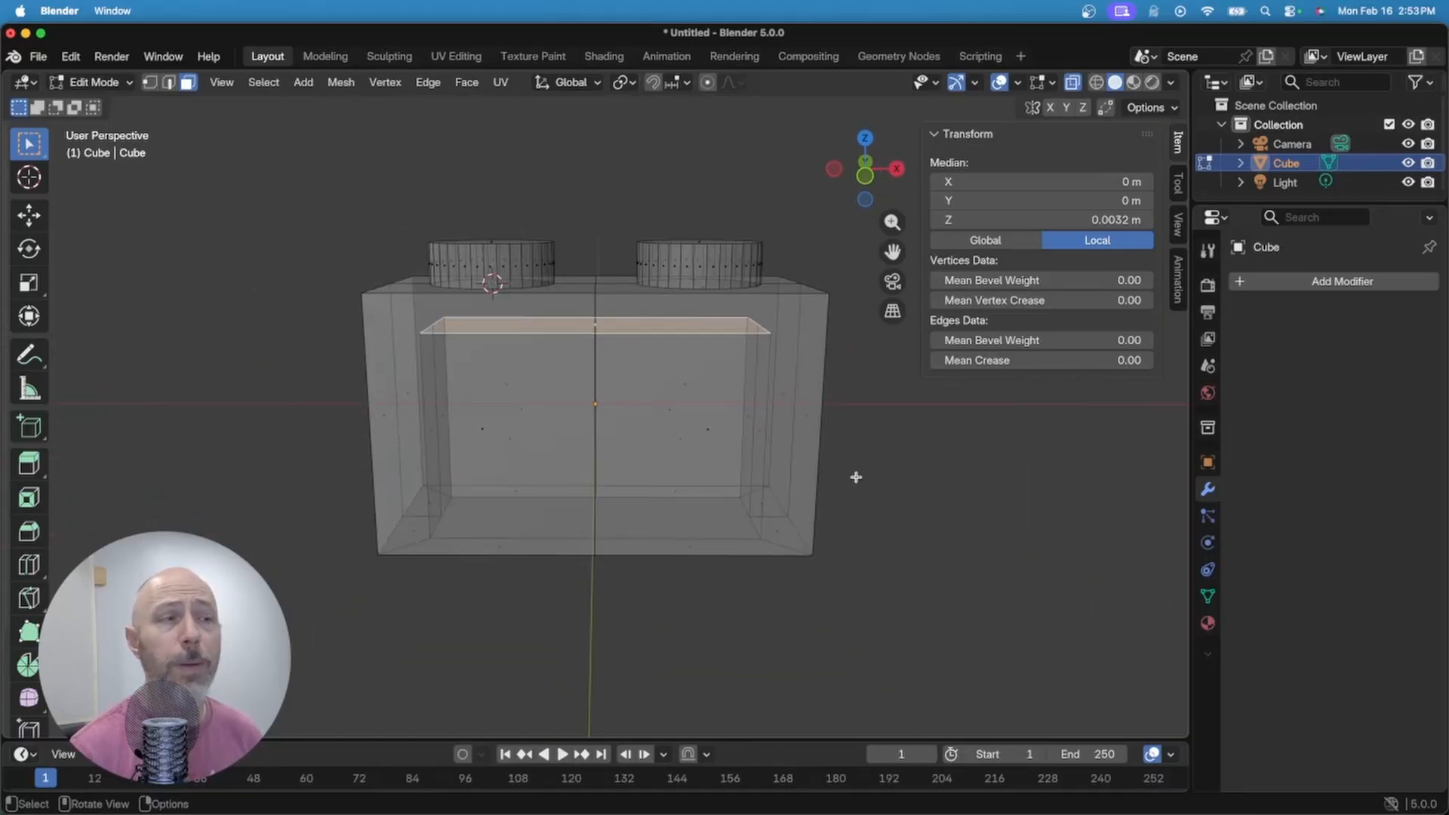
pyautogui.moveTo(674, 412); pyautogui.dragTo(731, 478, button='middle')
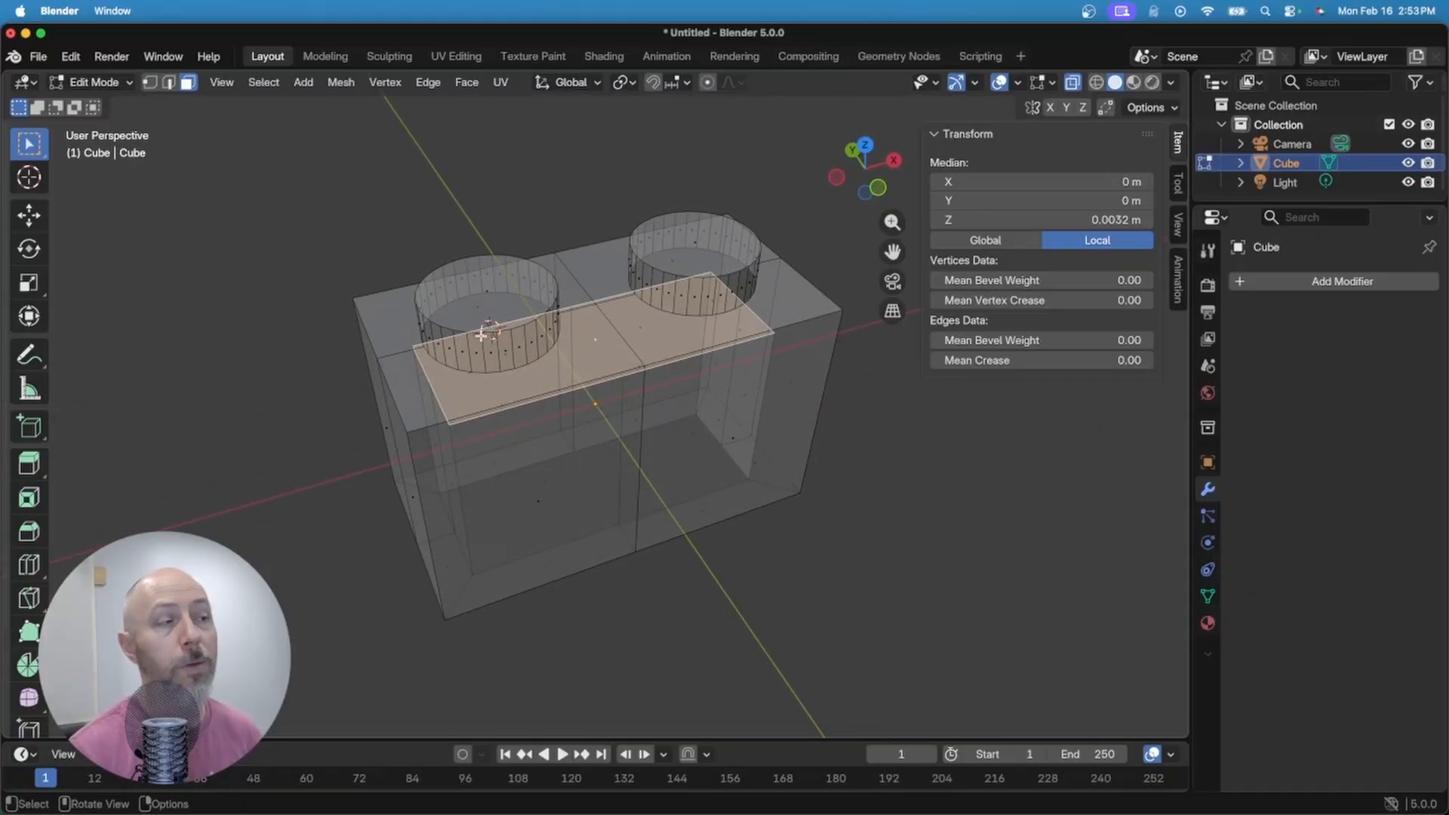
pyautogui.moveTo(558, 380); pyautogui.dragTo(492, 499, button='middle')
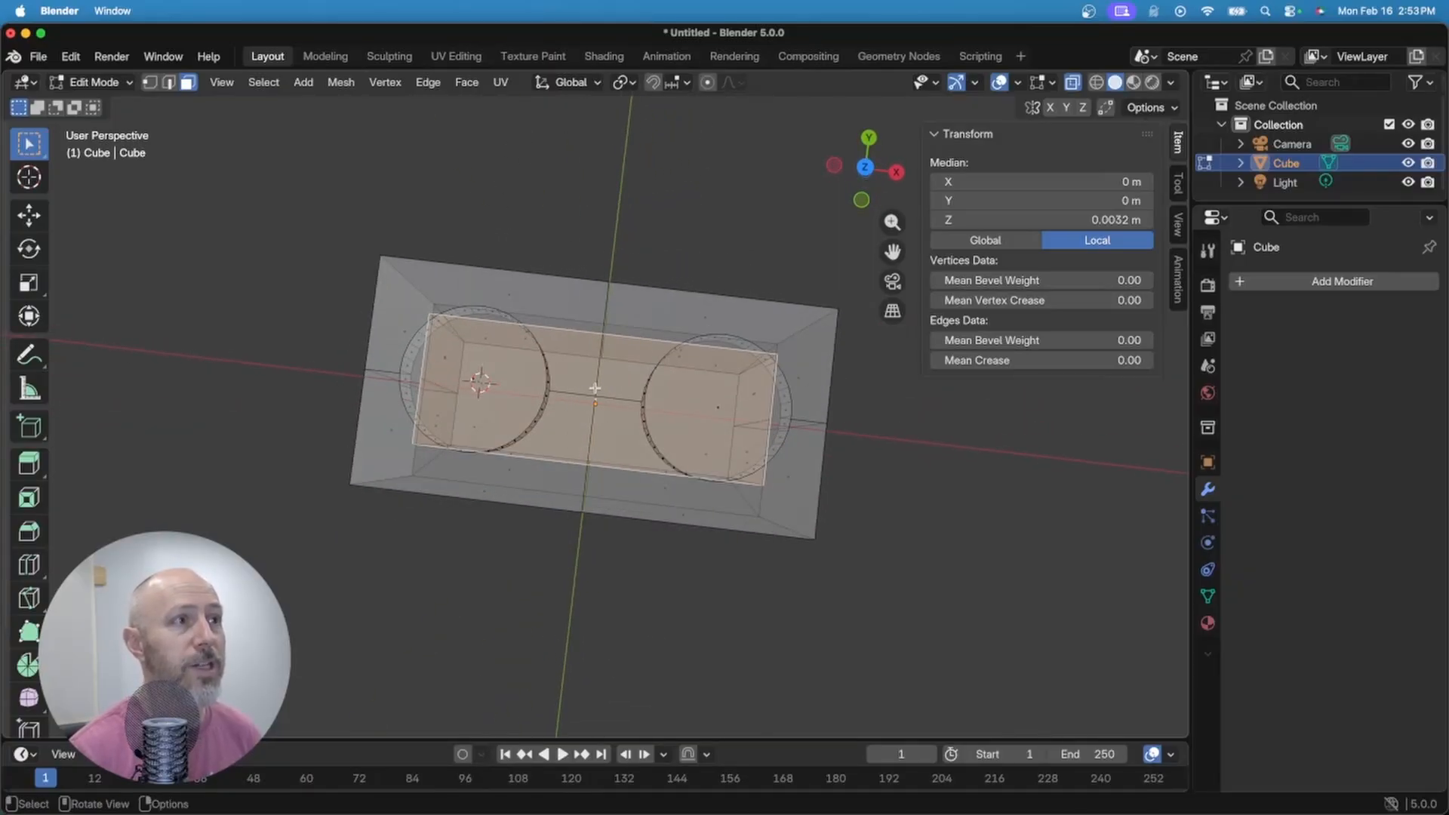
pyautogui.moveTo(595, 388); pyautogui.dragTo(649, 367, button='middle')
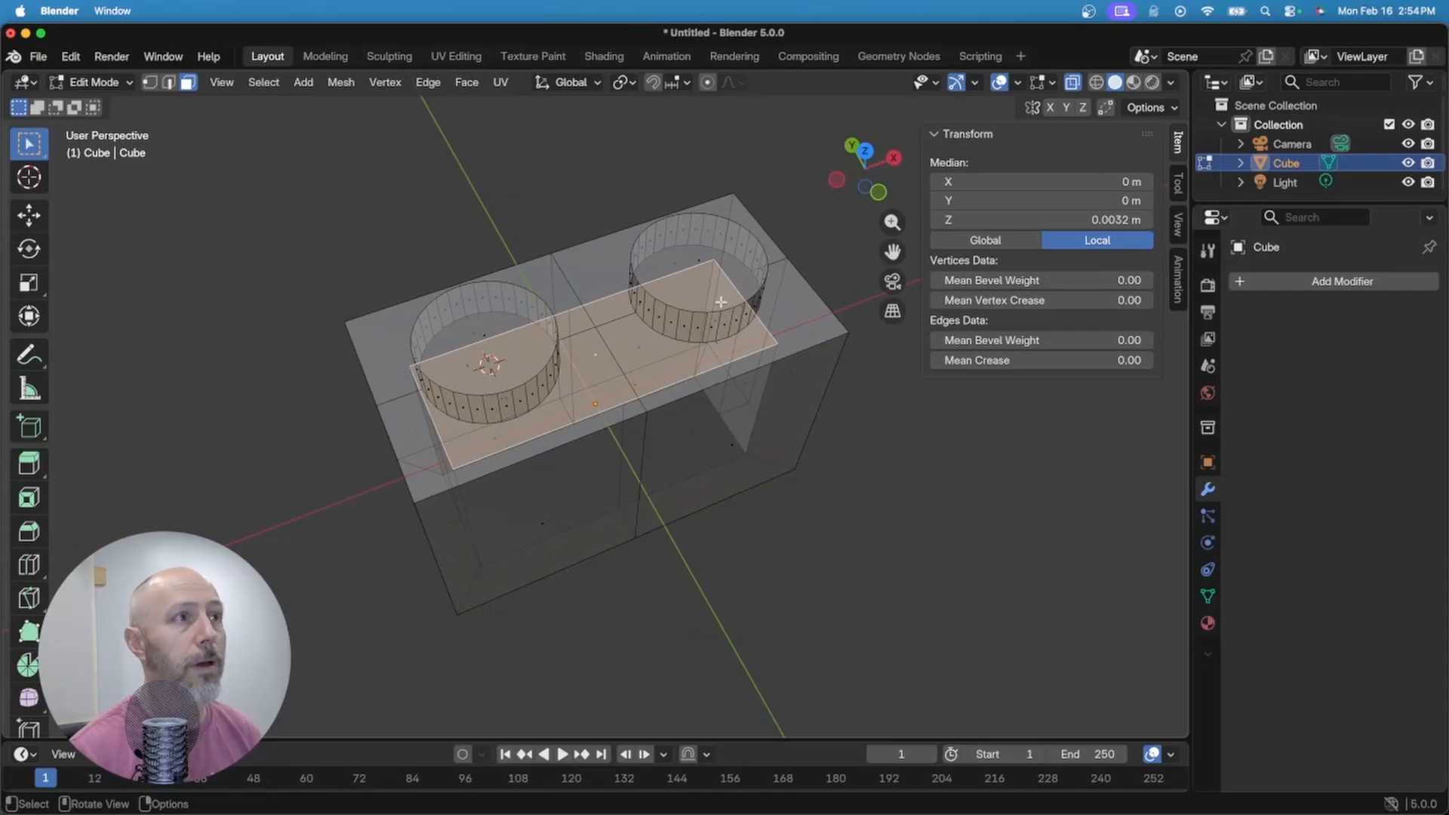
# Step: Snap the 3D cursor to the centre vertex of the brick's hollow ceiling, at Z 0.0048 m
pyautogui.press('2')
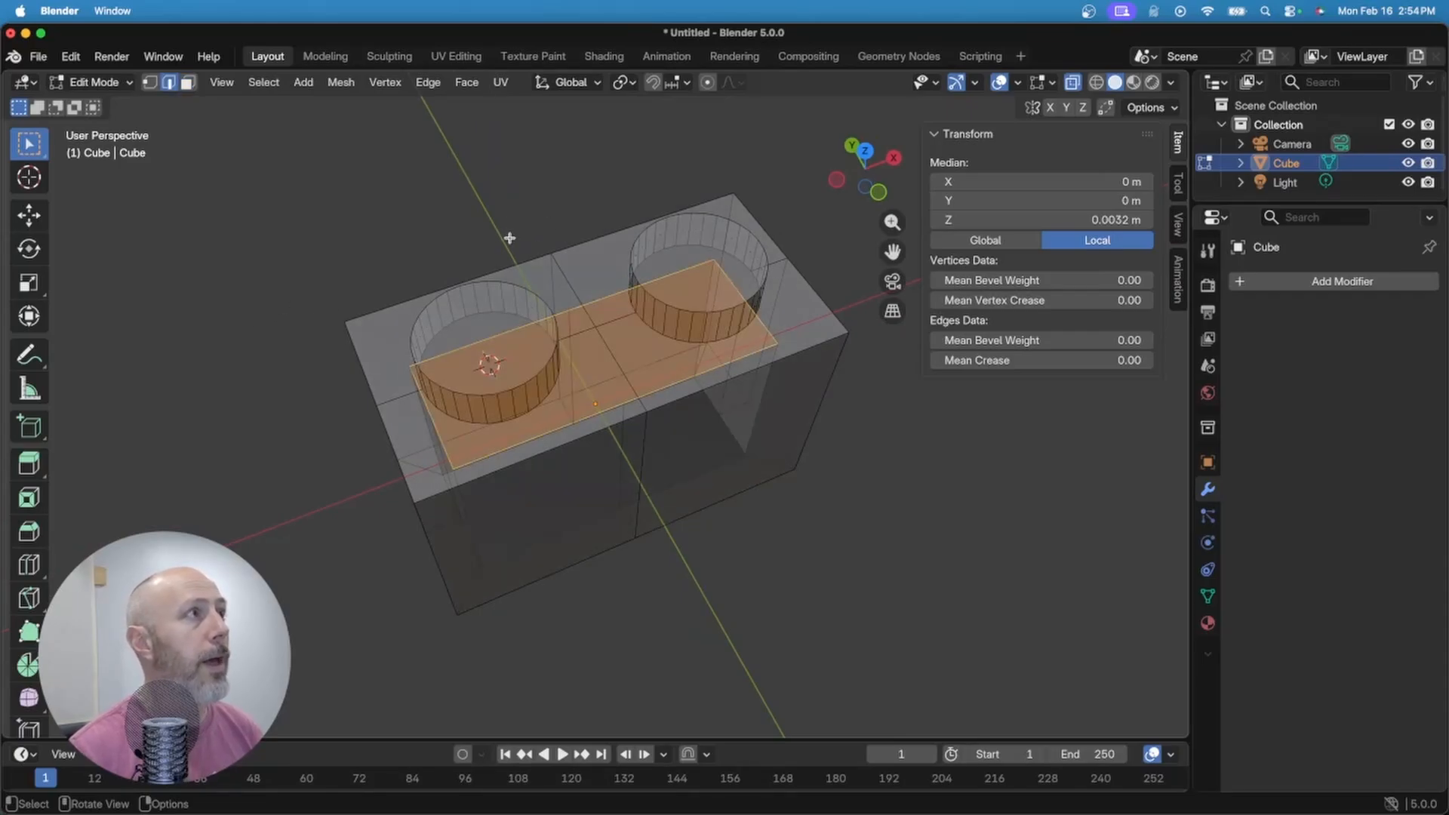
pyautogui.press('1')
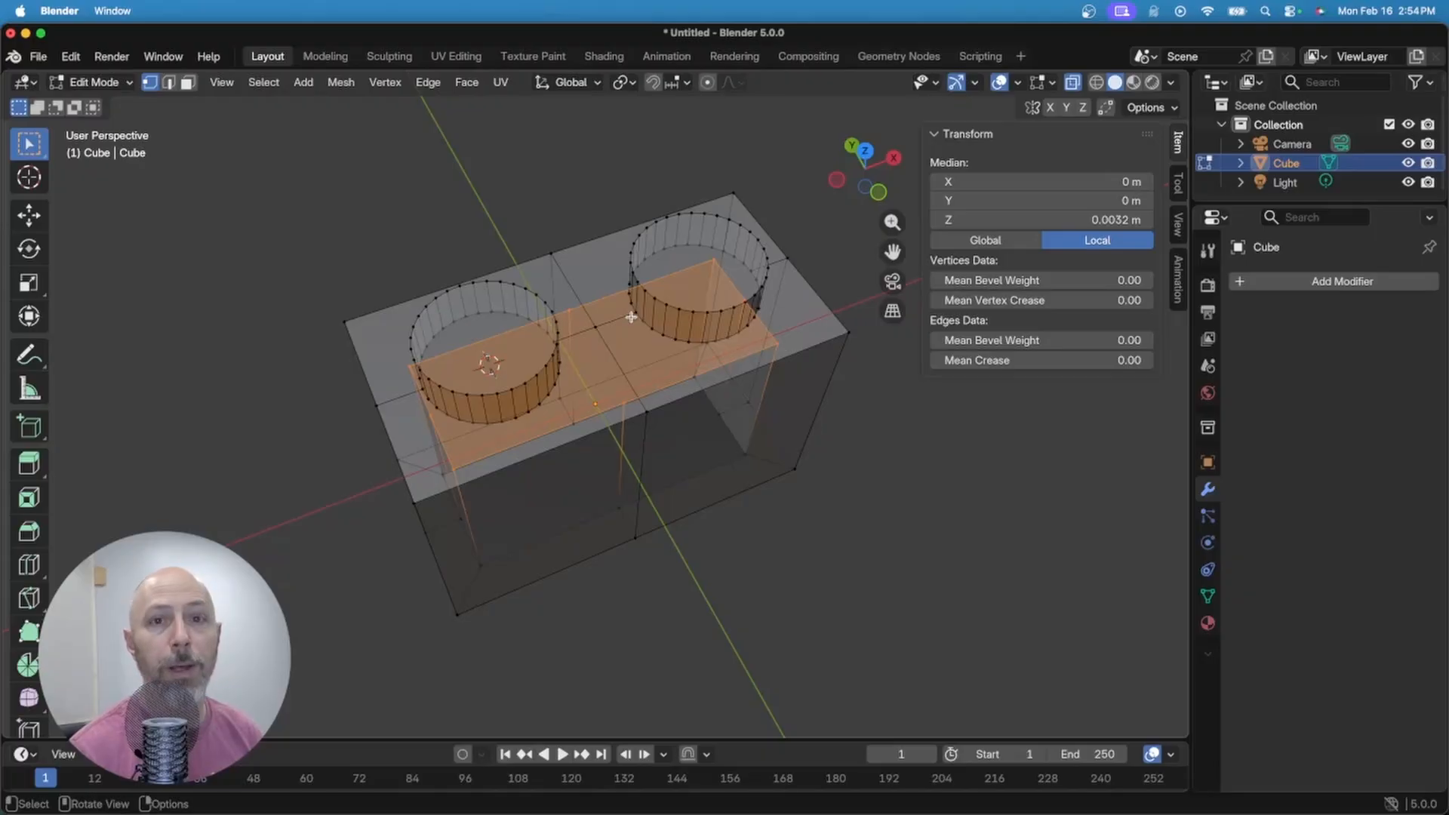
pyautogui.scroll(3, 591, 317)
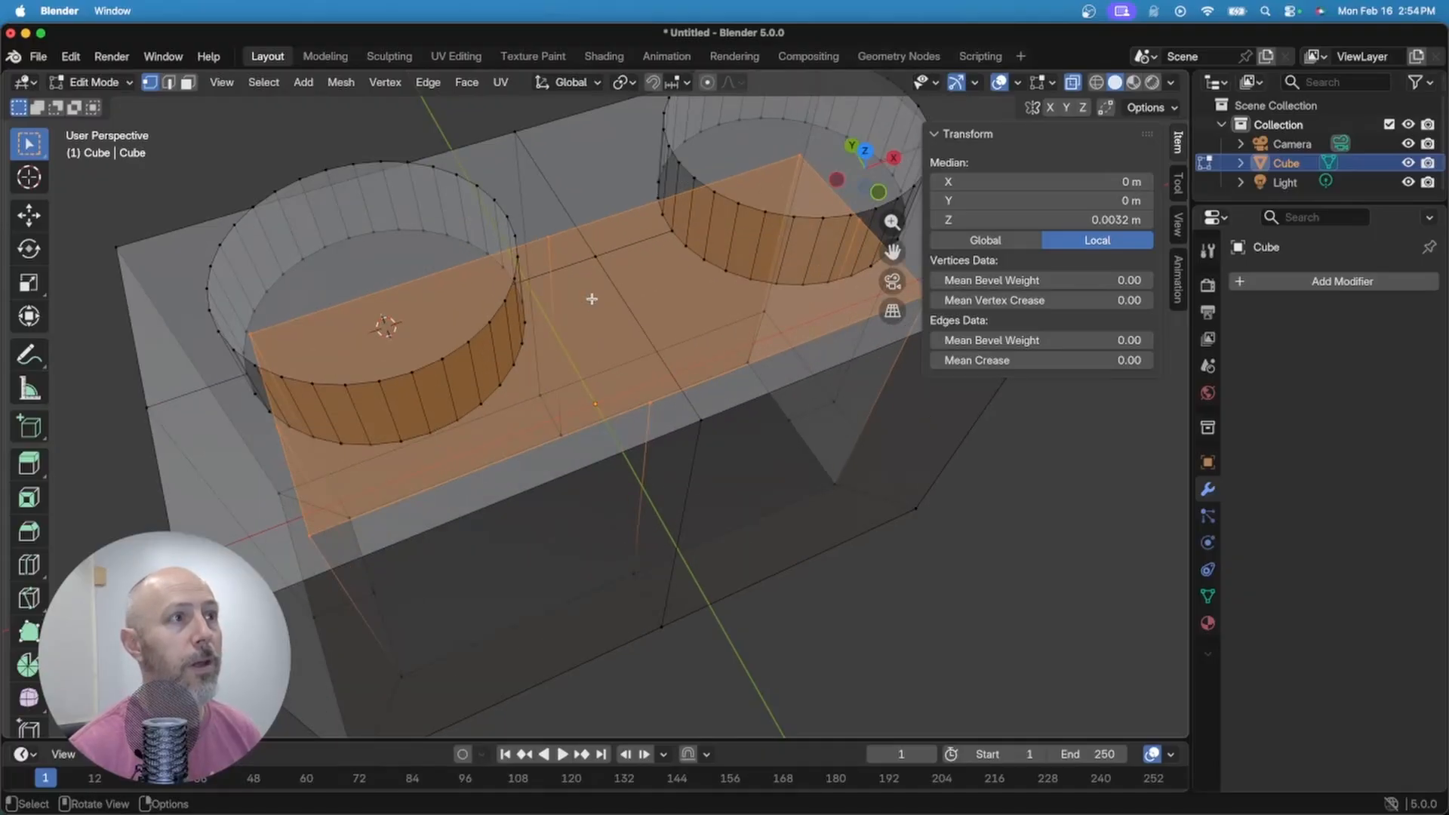
pyautogui.click(597, 252)
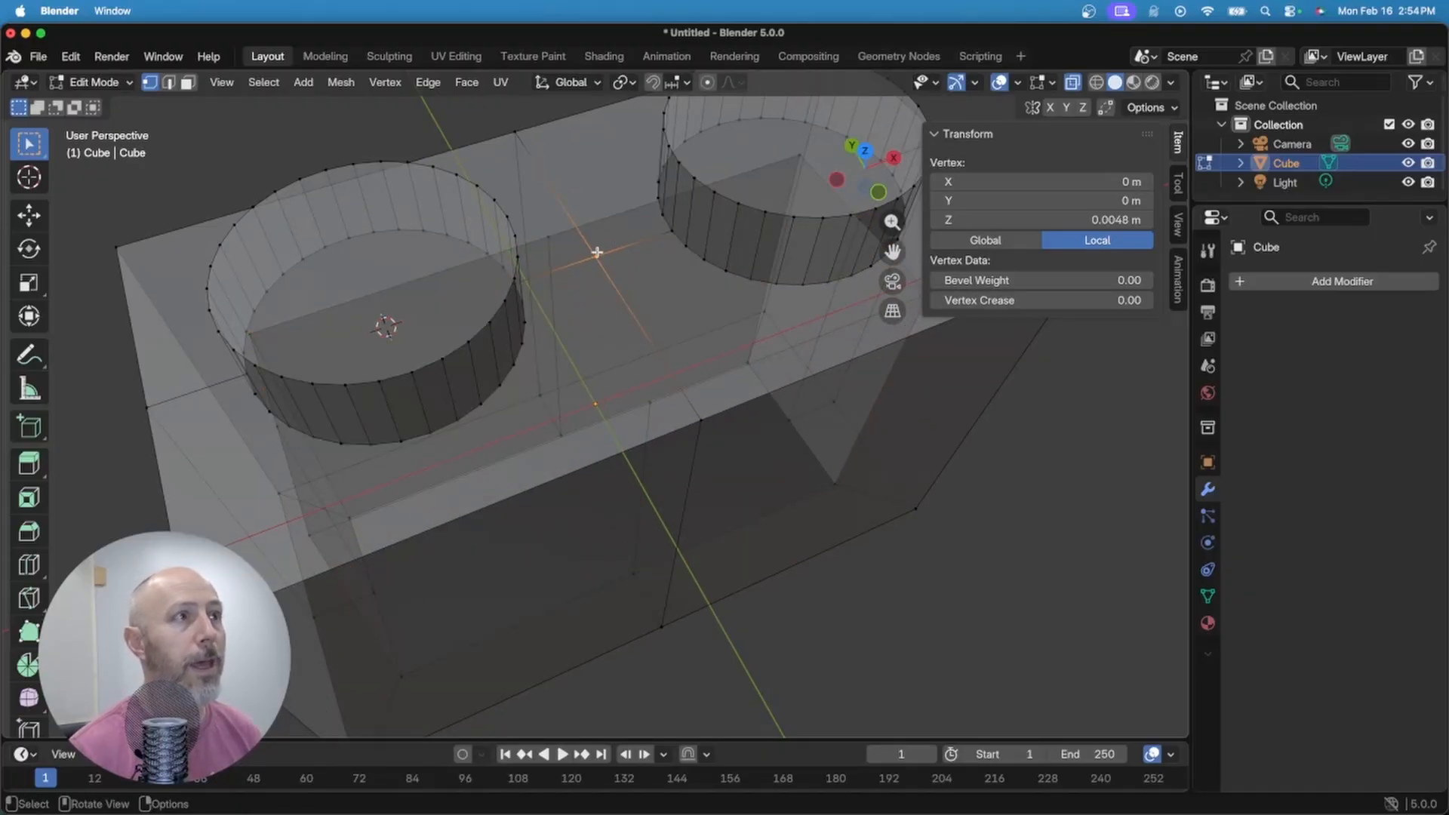
pyautogui.press('shift')
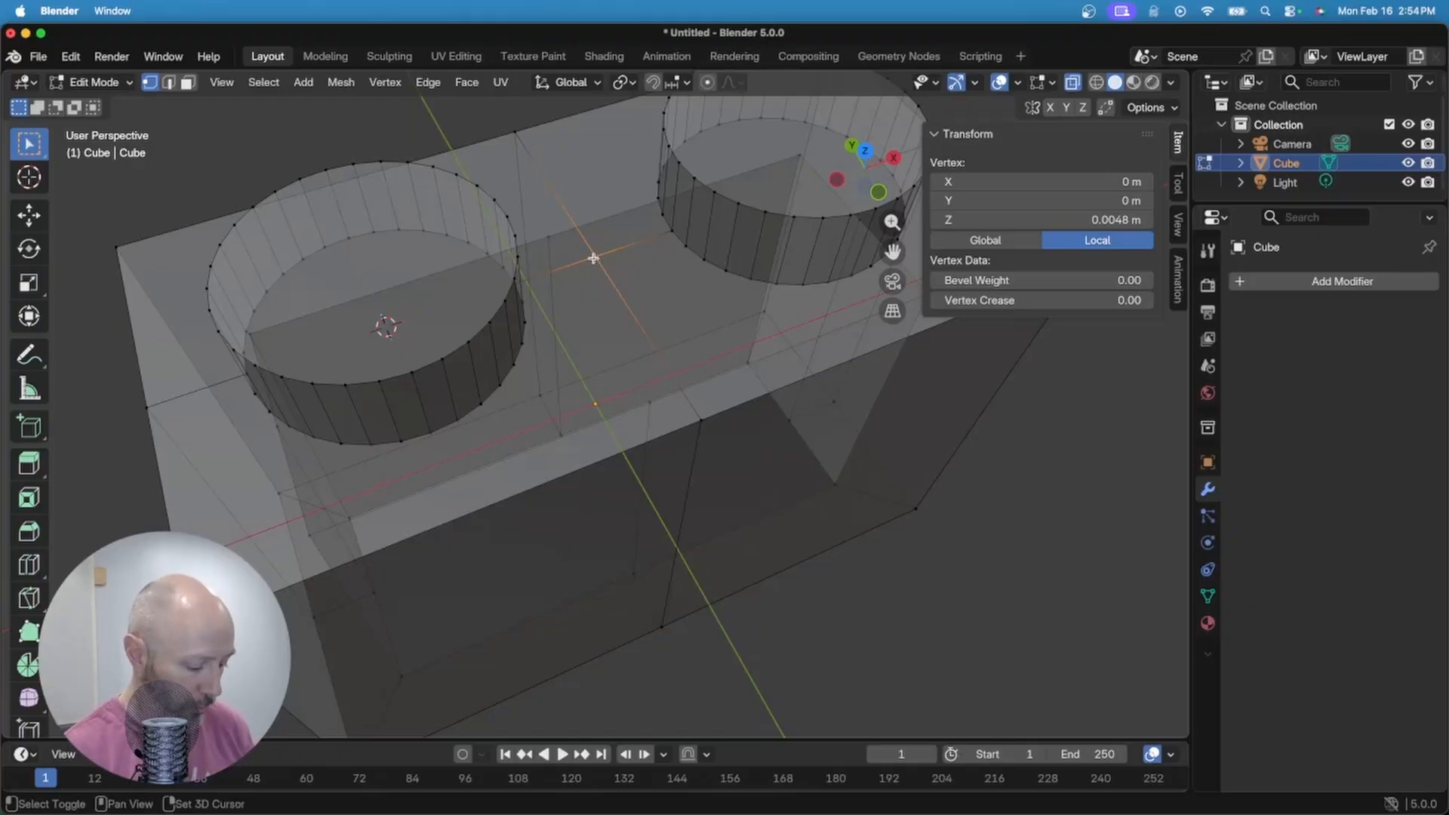
pyautogui.hotkey('shift', 's')
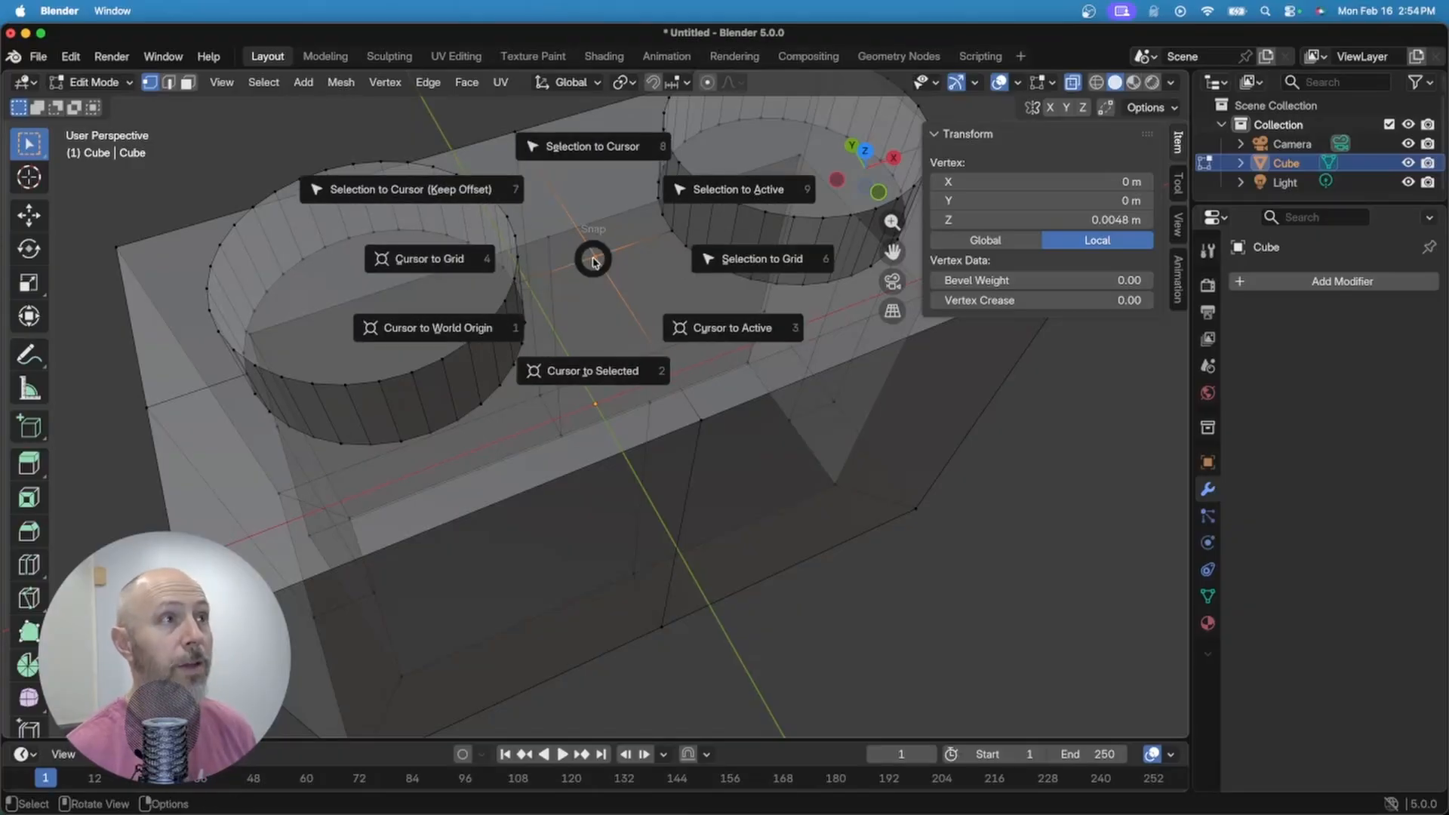
pyautogui.click(589, 371)
pyautogui.moveTo(595, 243); pyautogui.dragTo(408, 256, button='middle')
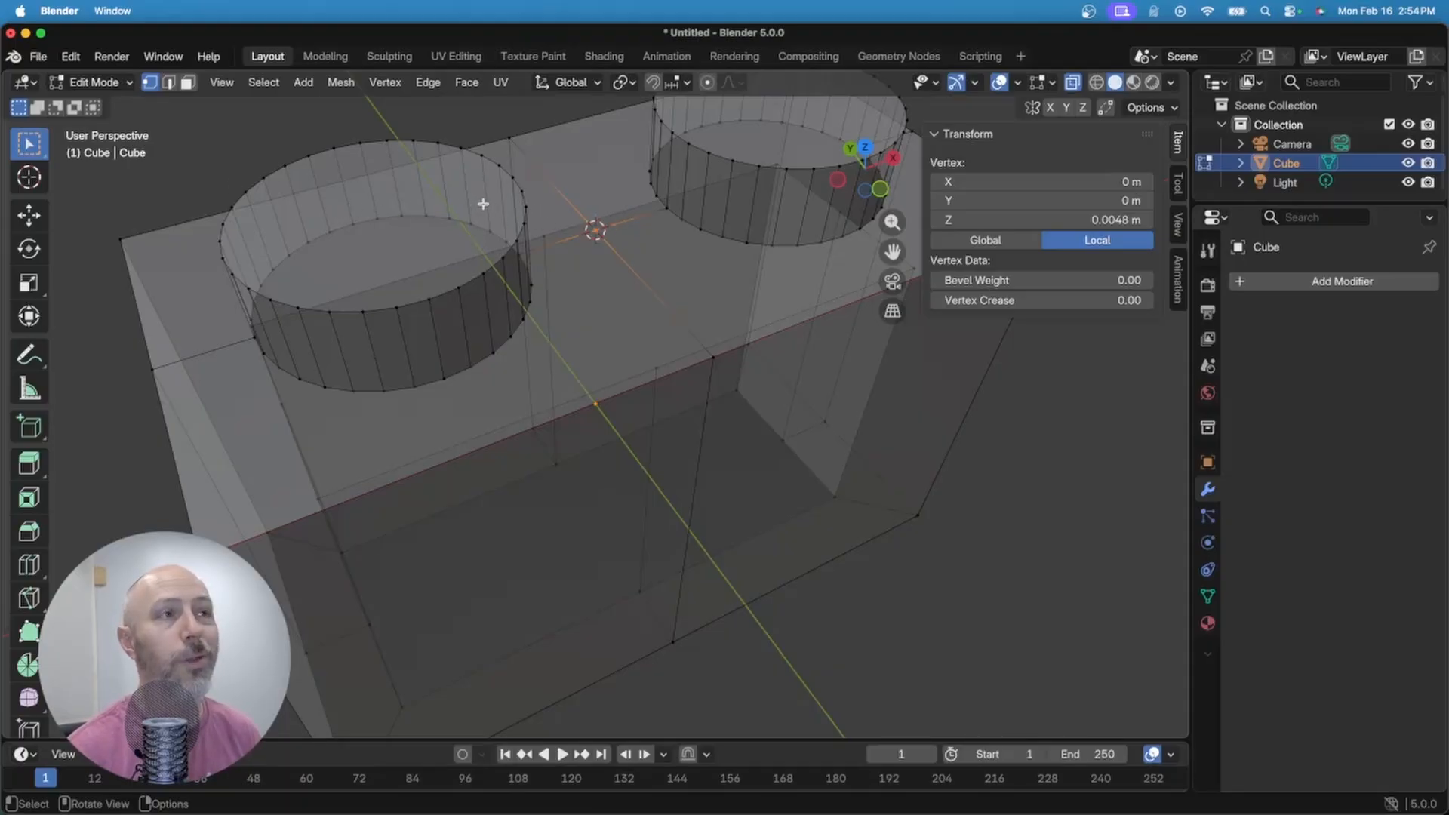
# Step: Add a default 2 m cylinder at the 3D cursor and turn X-ray off
pyautogui.press('Tab')
pyautogui.scroll(-3, 486, 204)
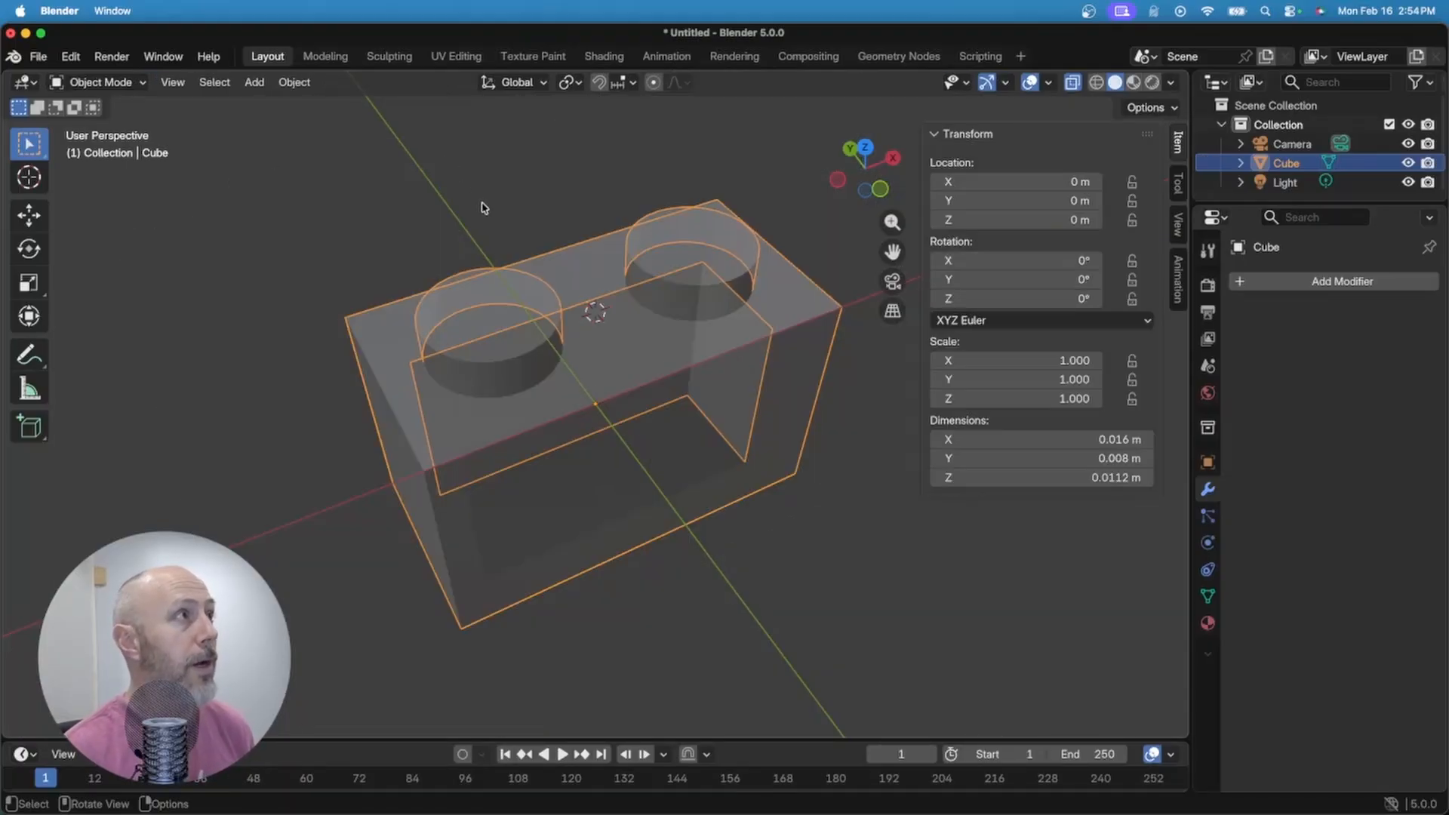
pyautogui.hotkey('shift', 'a')
pyautogui.moveTo(494, 232)
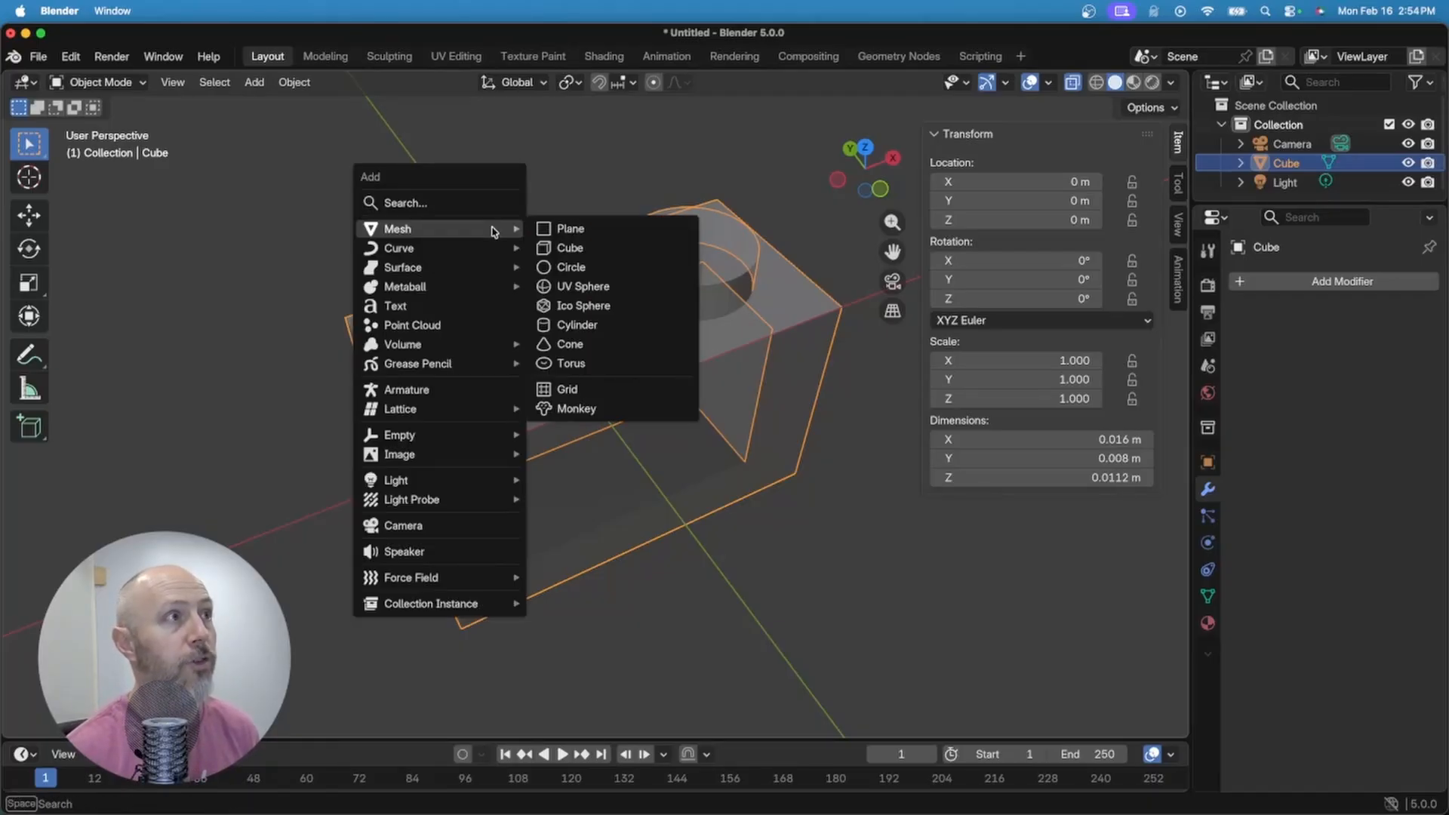
pyautogui.click(578, 327)
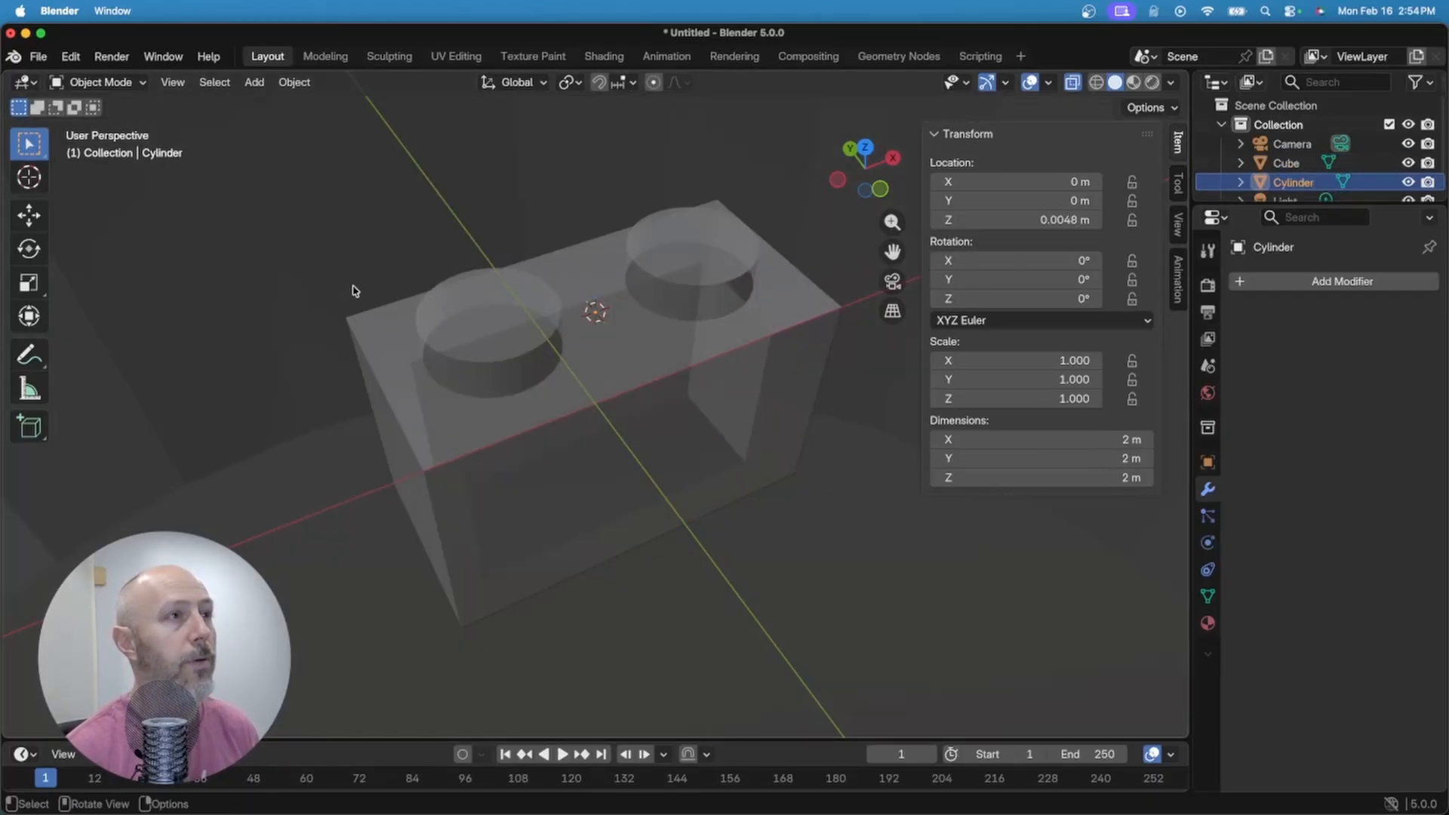
pyautogui.click(1072, 82)
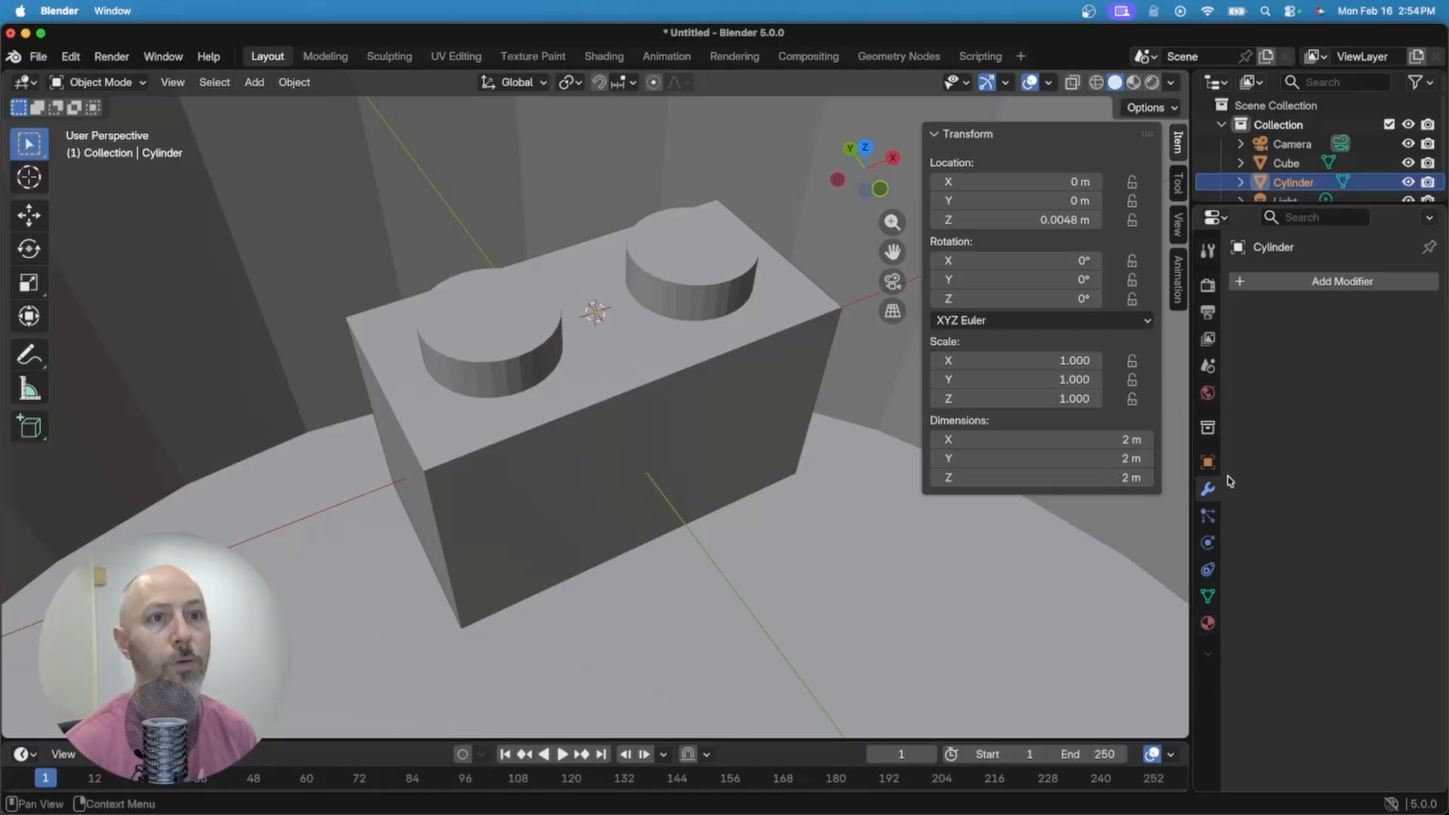
# Step: Set the cylinder's X and Y dimensions to 3.2 mm
pyautogui.moveTo(1081, 439); pyautogui.dragTo(1082, 459)
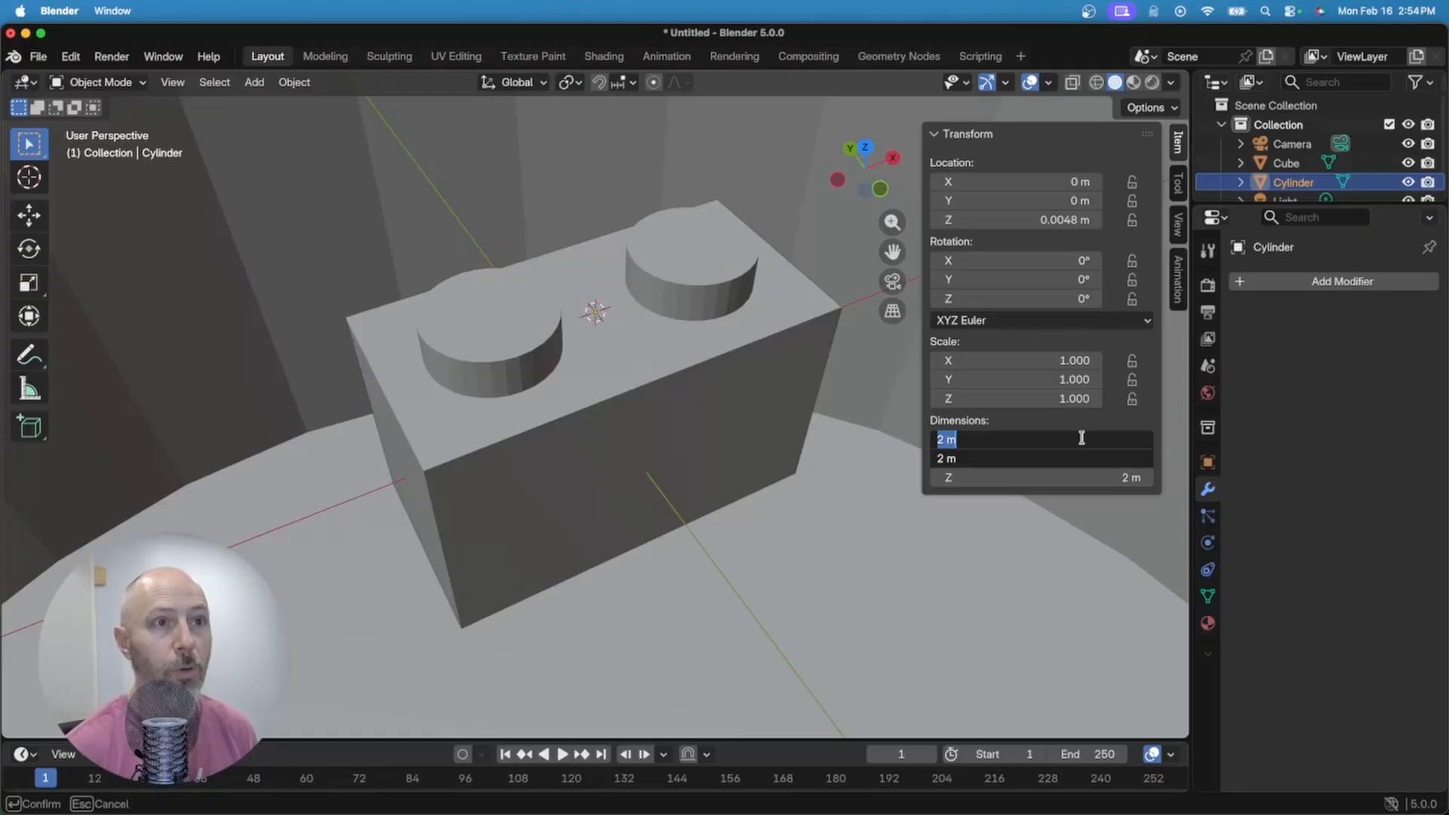
pyautogui.write('3.2mm')
pyautogui.press('Return')
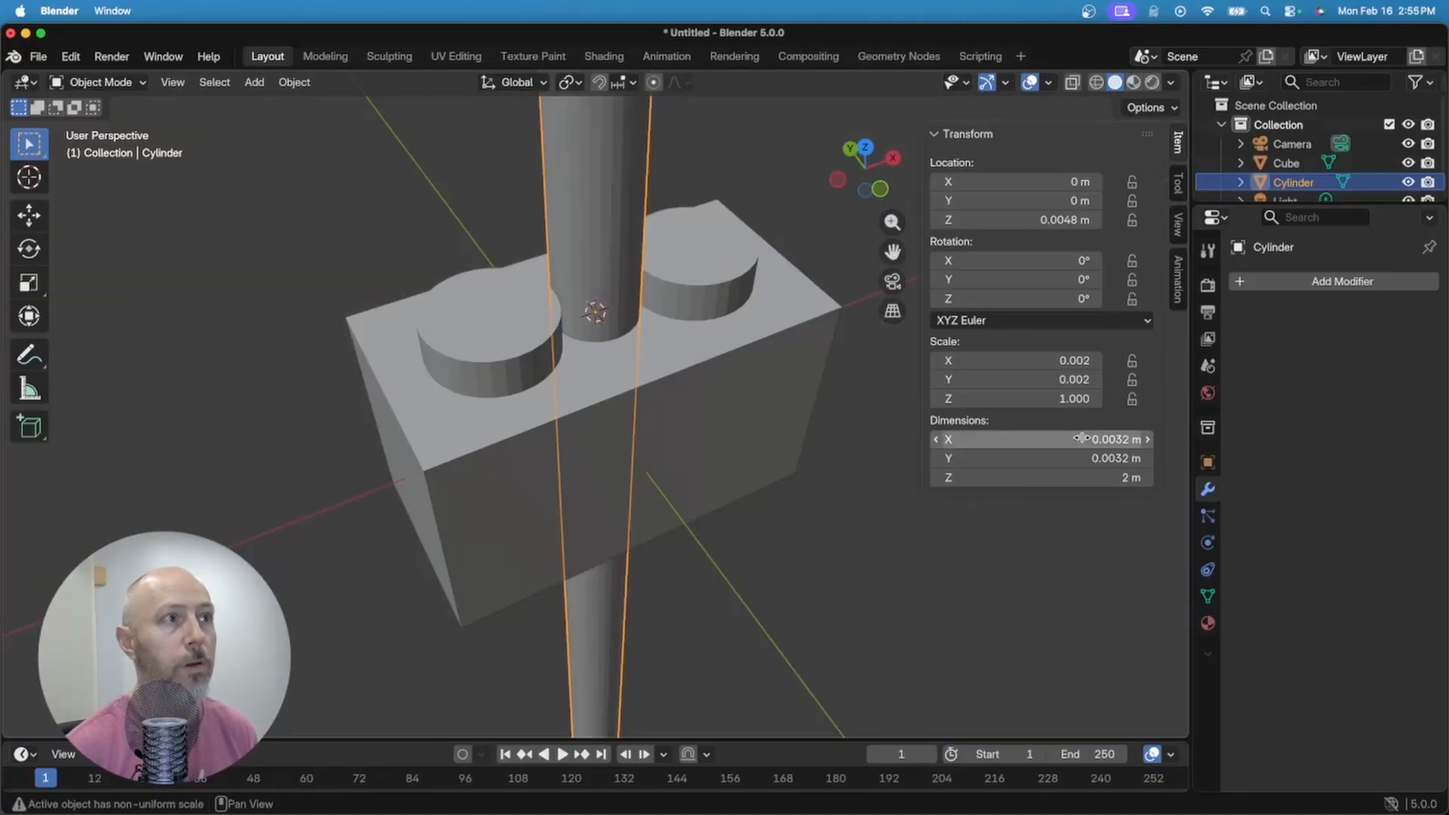
pyautogui.moveTo(771, 585); pyautogui.dragTo(736, 536, button='middle')
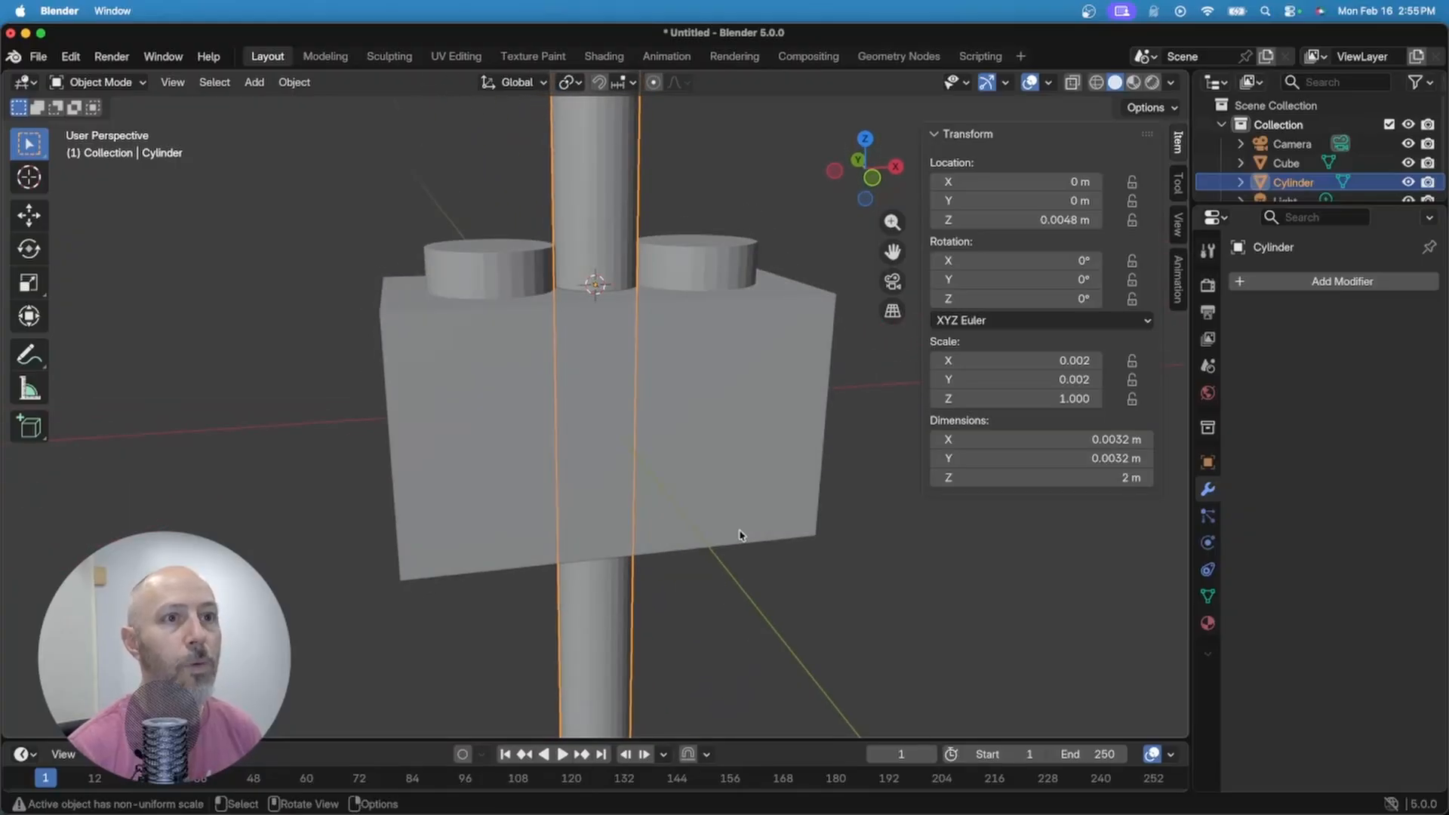
# Step: Set the cylinder's Z dimension to 0.5 m, then to 0.1 m
pyautogui.click(1069, 480)
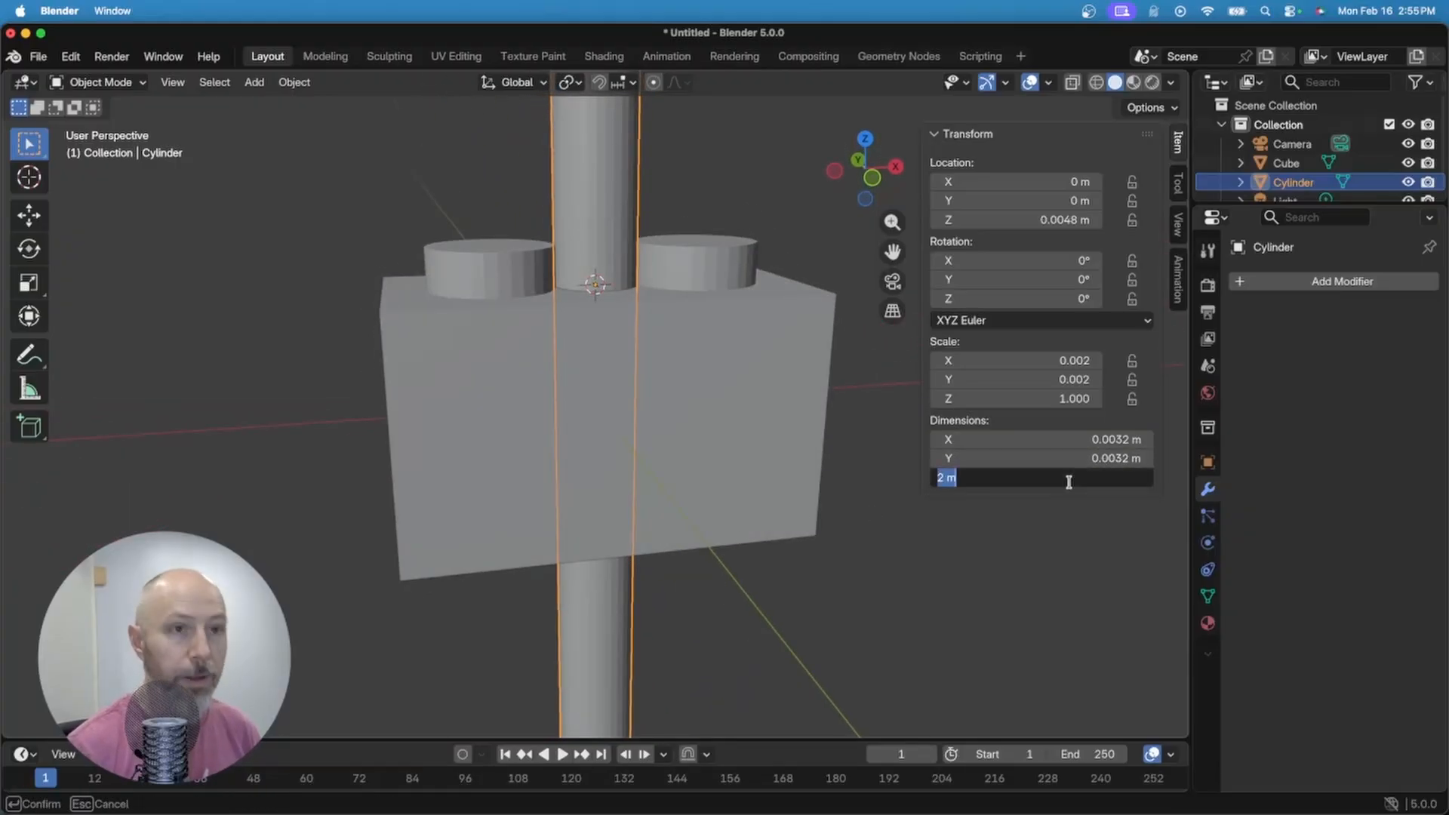
pyautogui.write('0.5')
pyautogui.press('Return')
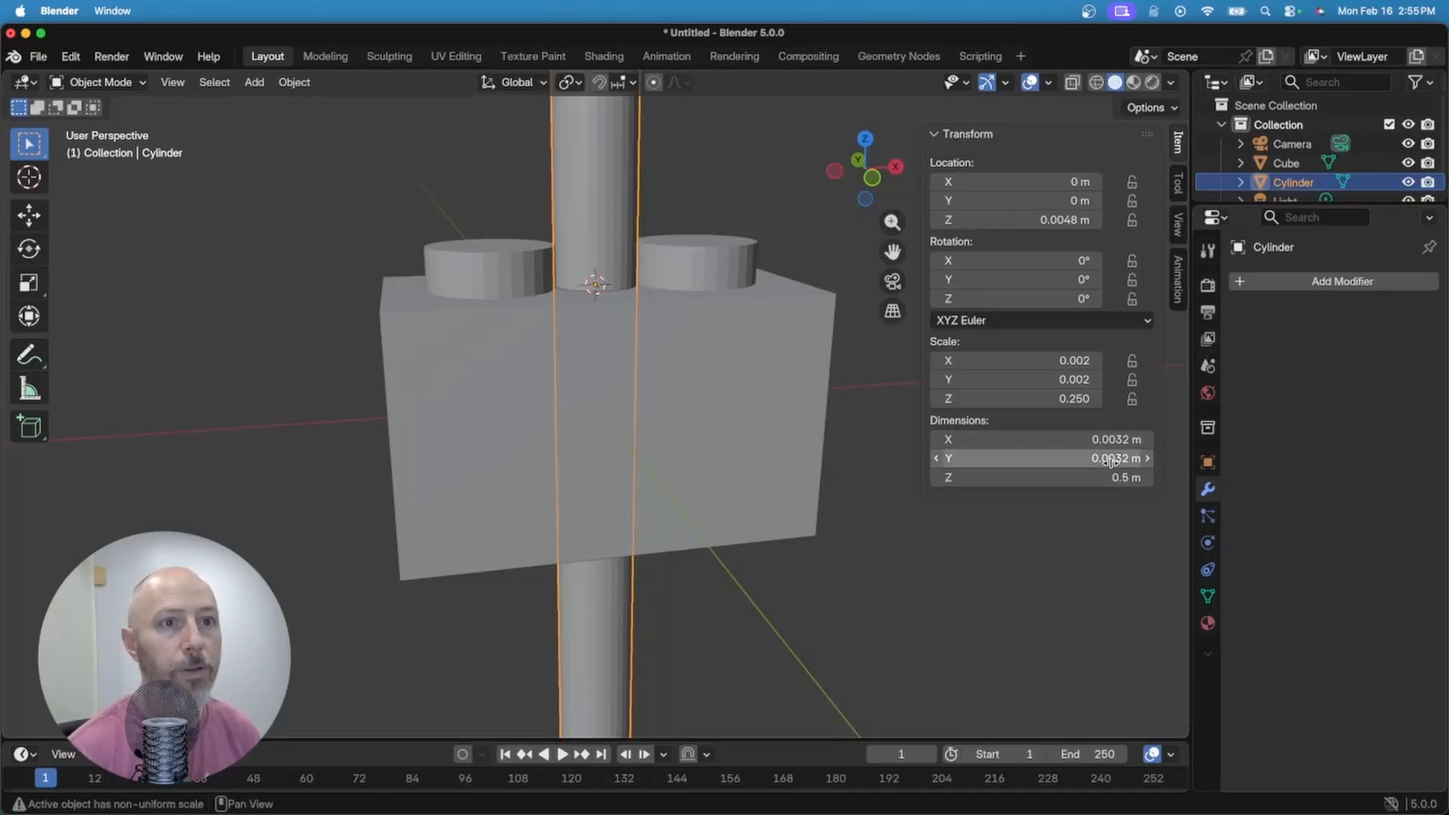
pyautogui.click(1105, 477)
pyautogui.write('0.1')
pyautogui.press('Return')
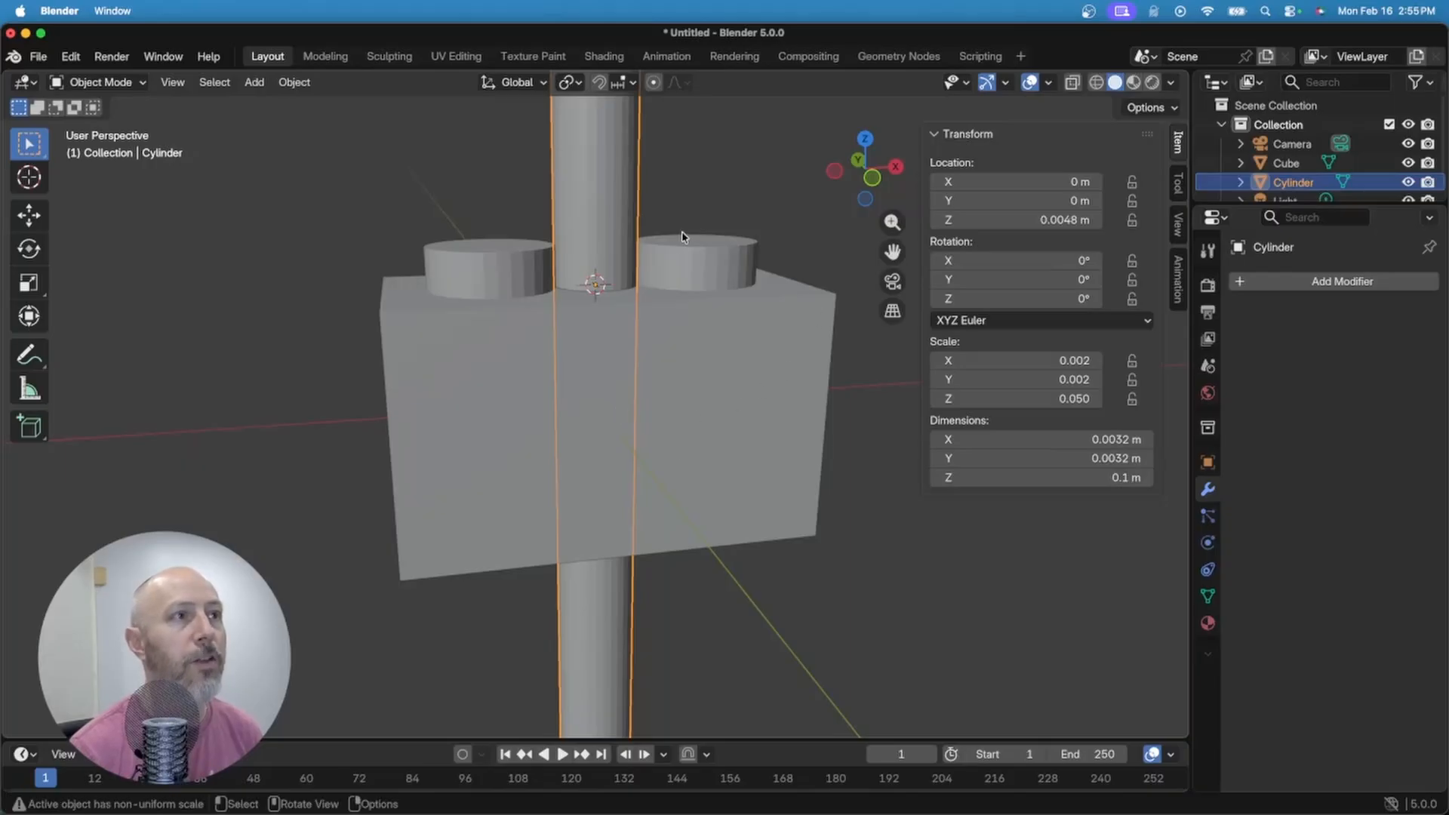
# Step: Scale the cylinder along Z to about 11.3 mm tall and move it down to Z -0.018881 m
pyautogui.press('s')
pyautogui.press('z')
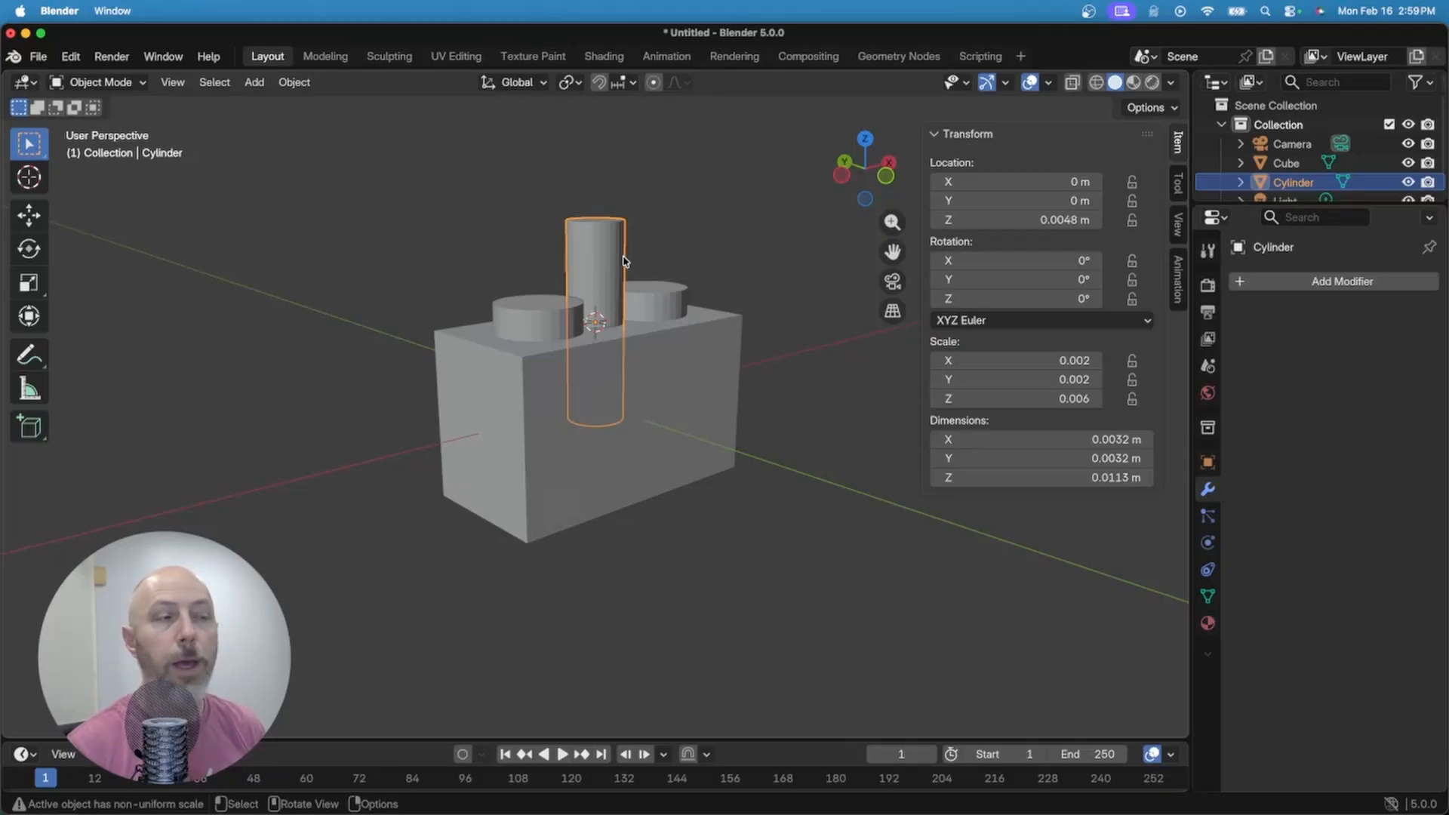
pyautogui.press('g')
pyautogui.press('z')
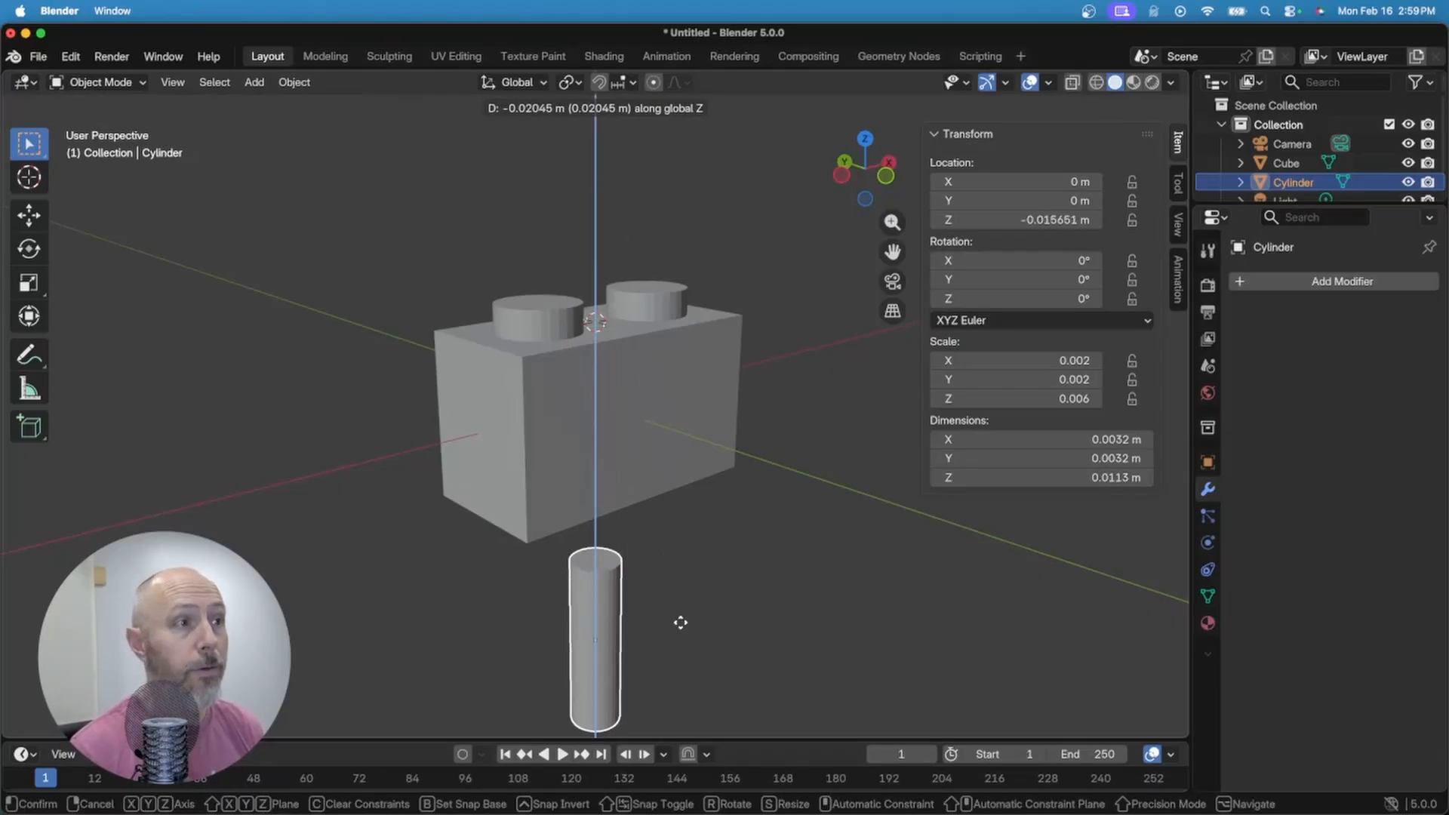
pyautogui.moveTo(683, 647); pyautogui.dragTo(615, 641, button='middle')
pyautogui.press('KP_Decimal')
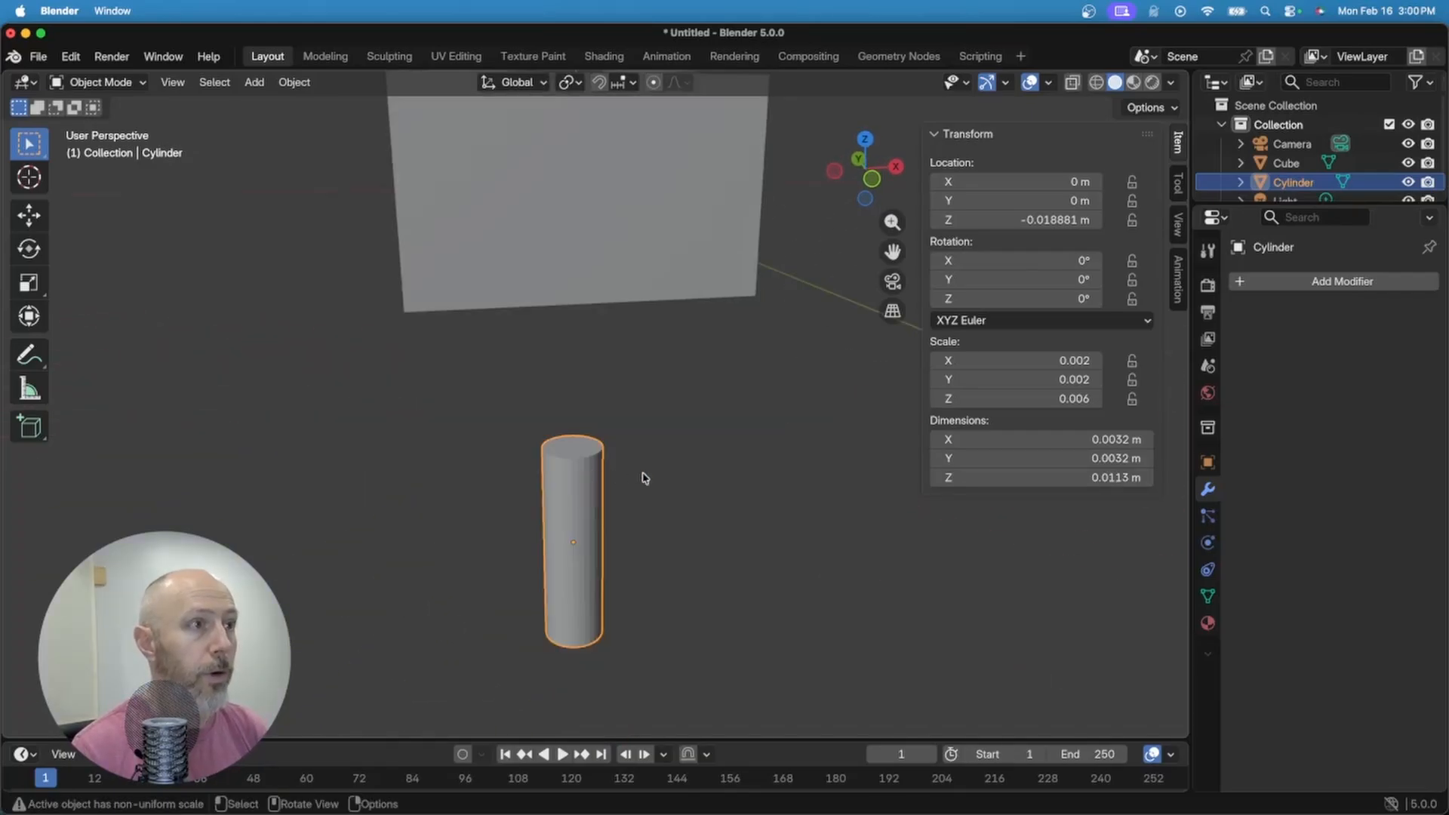
# Step: Duplicate the post in place as Cylinder.001 and set its X/Y dimensions to 1.6 mm
pyautogui.hotkey('shift', 'd')
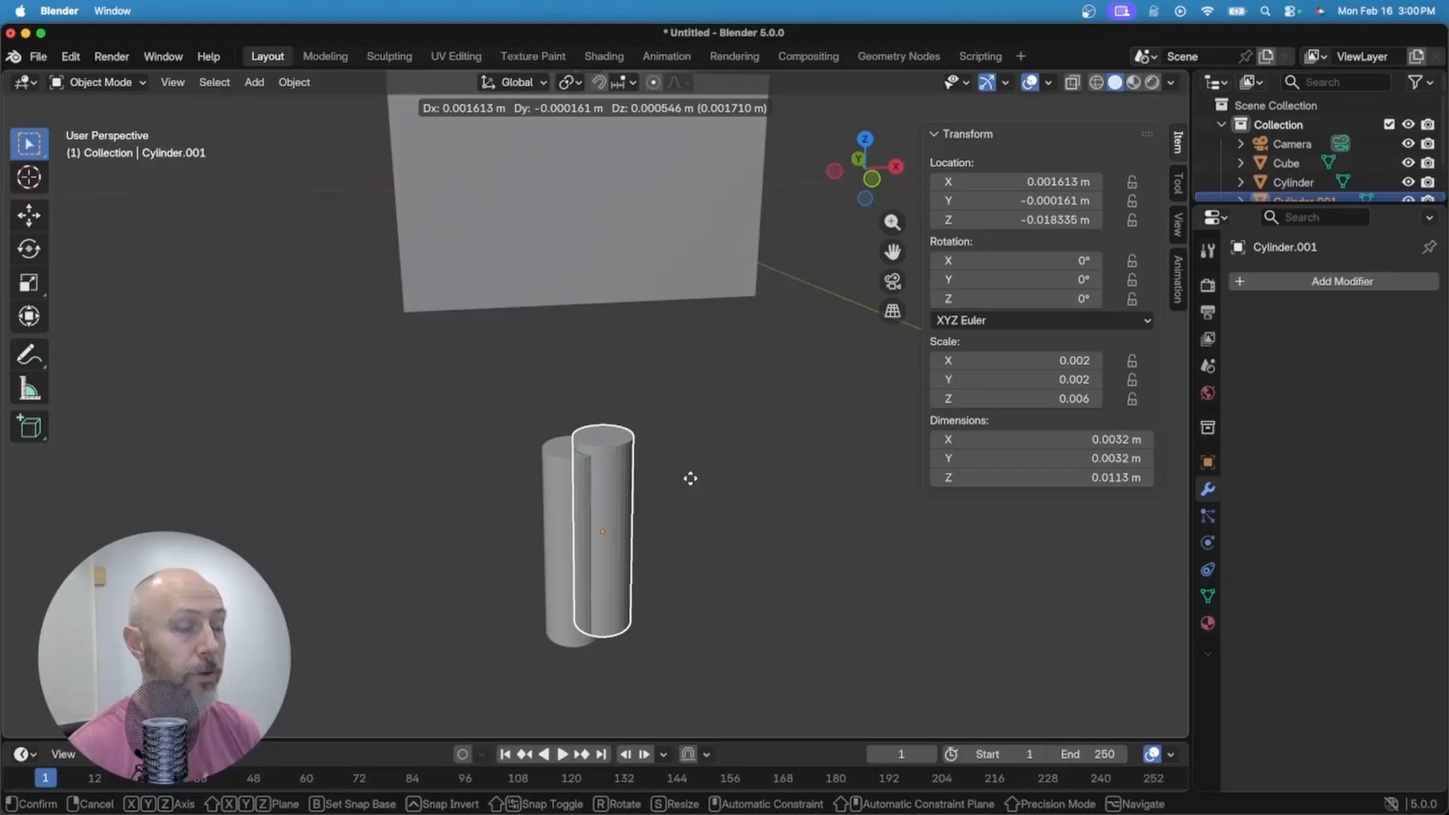
pyautogui.rightClick(691, 484)
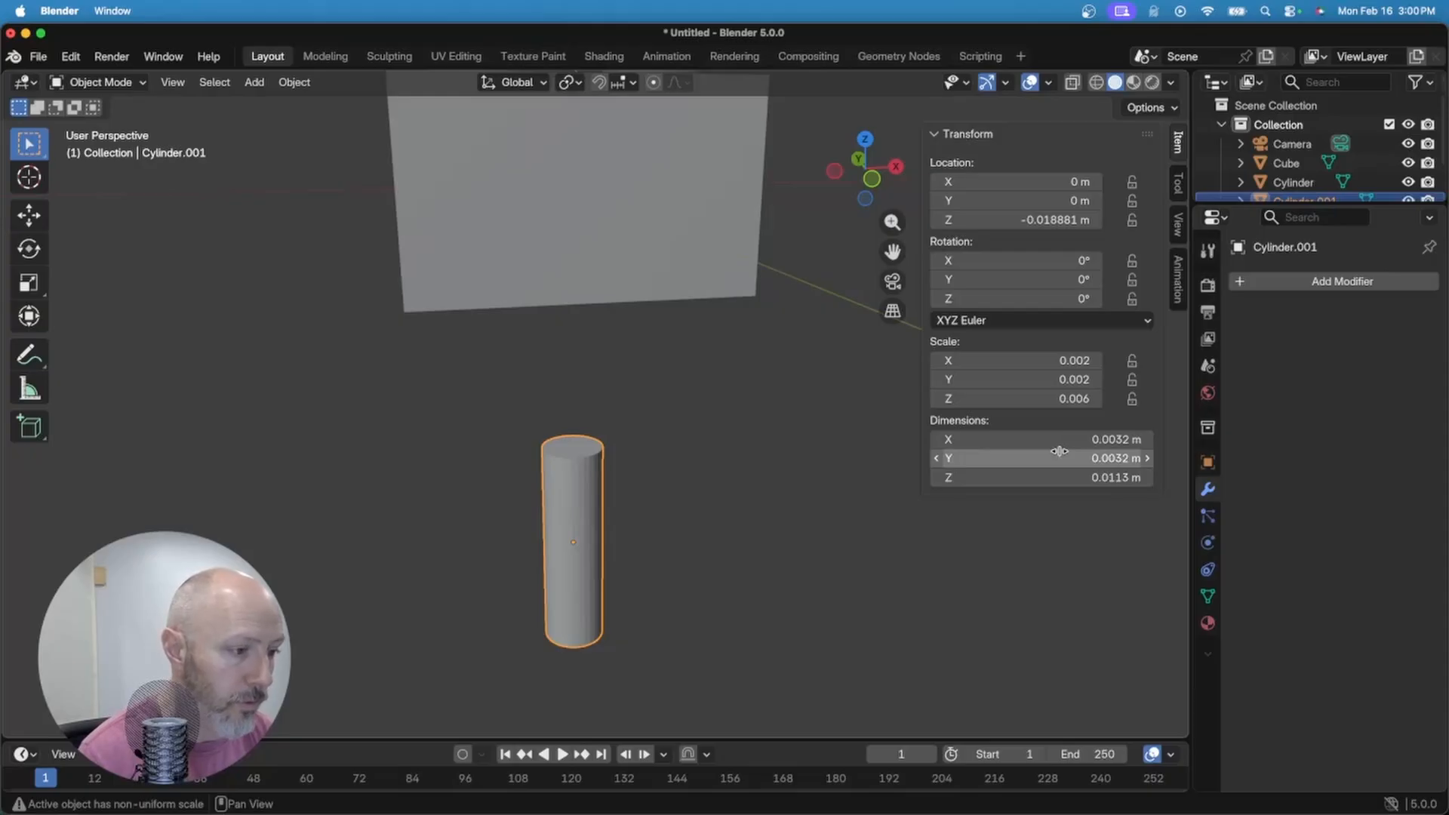
pyautogui.moveTo(1065, 458); pyautogui.dragTo(1025, 432)
pyautogui.write('1')
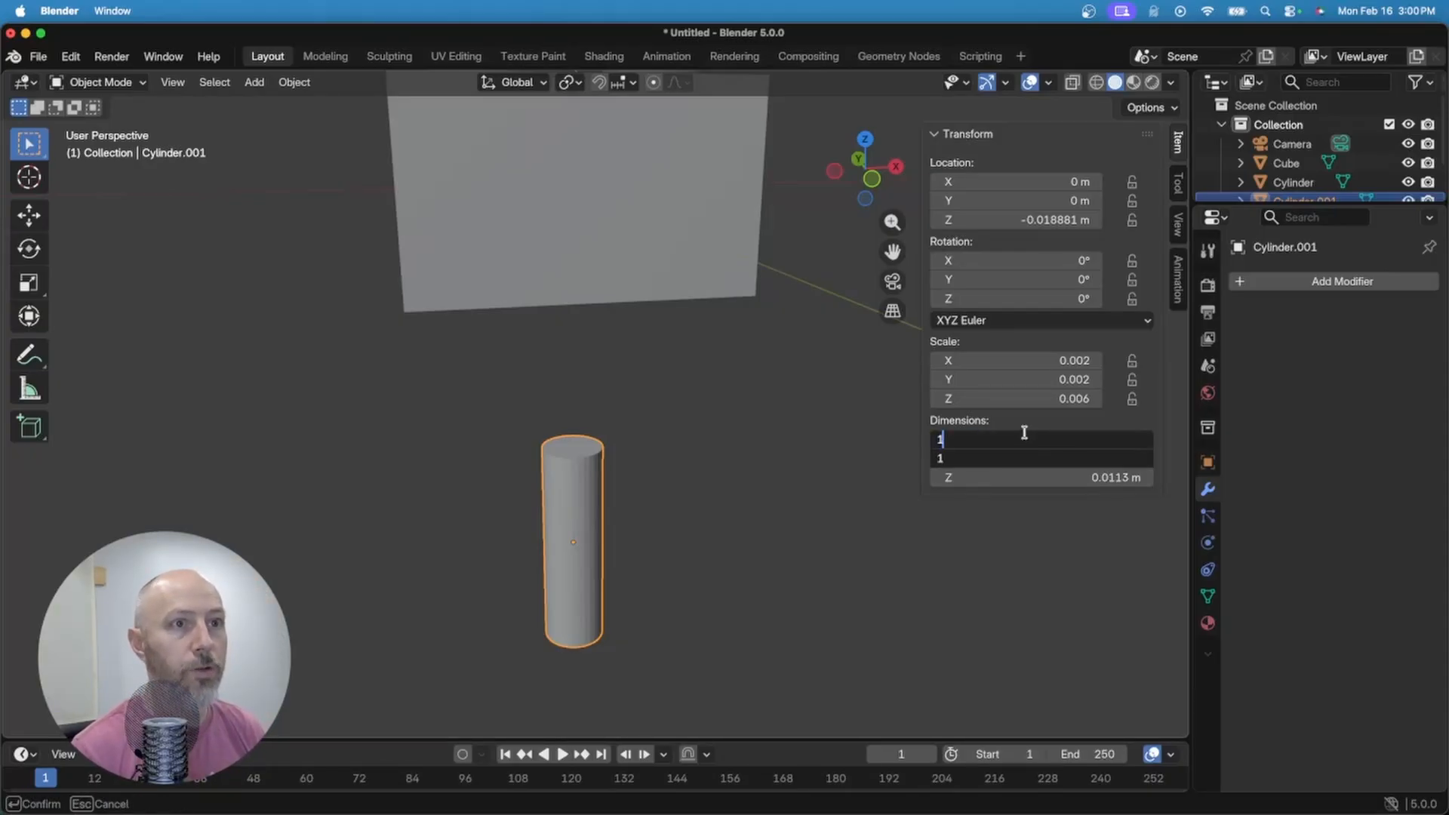
pyautogui.write('.6mm')
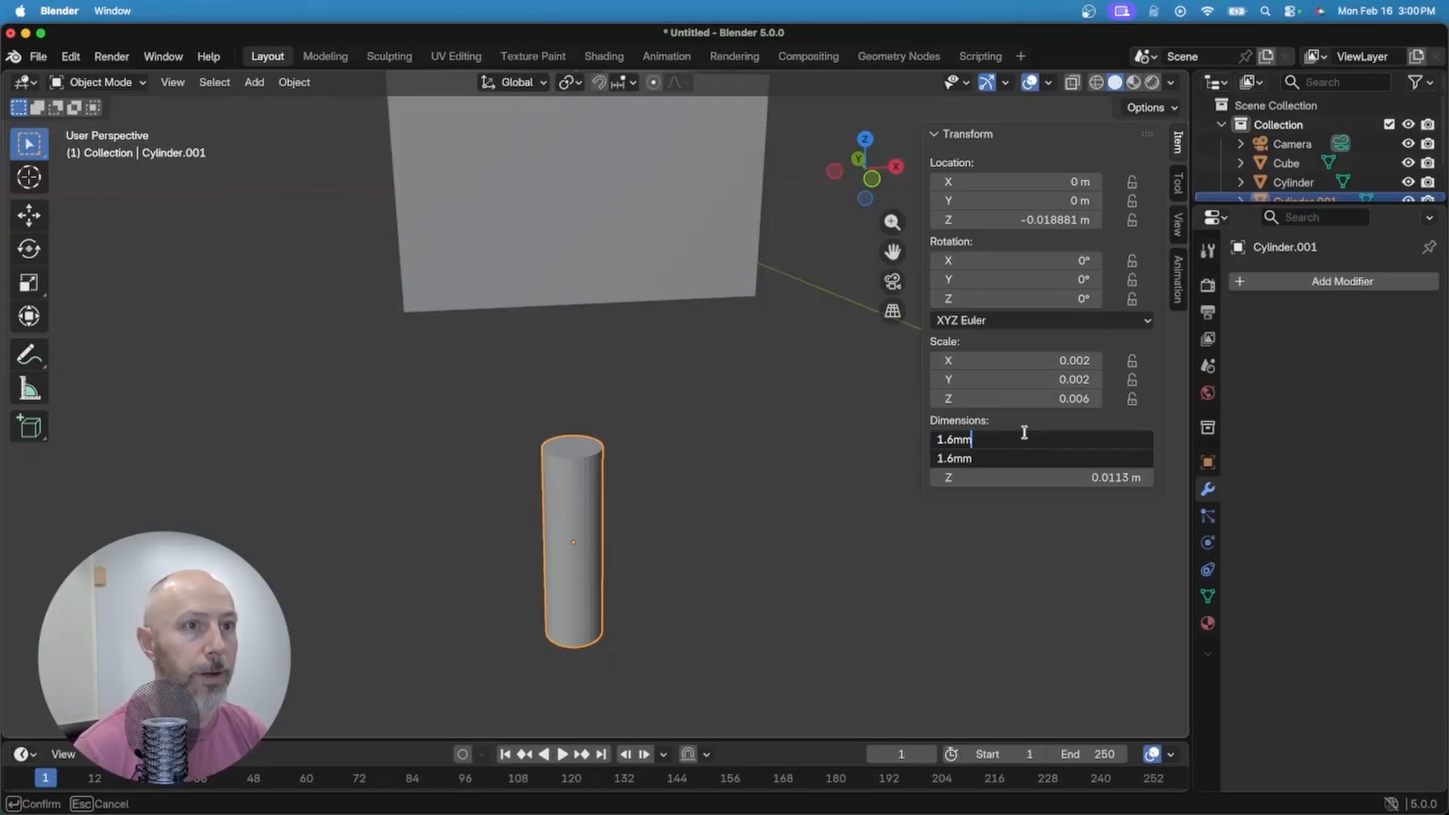
pyautogui.press('Return')
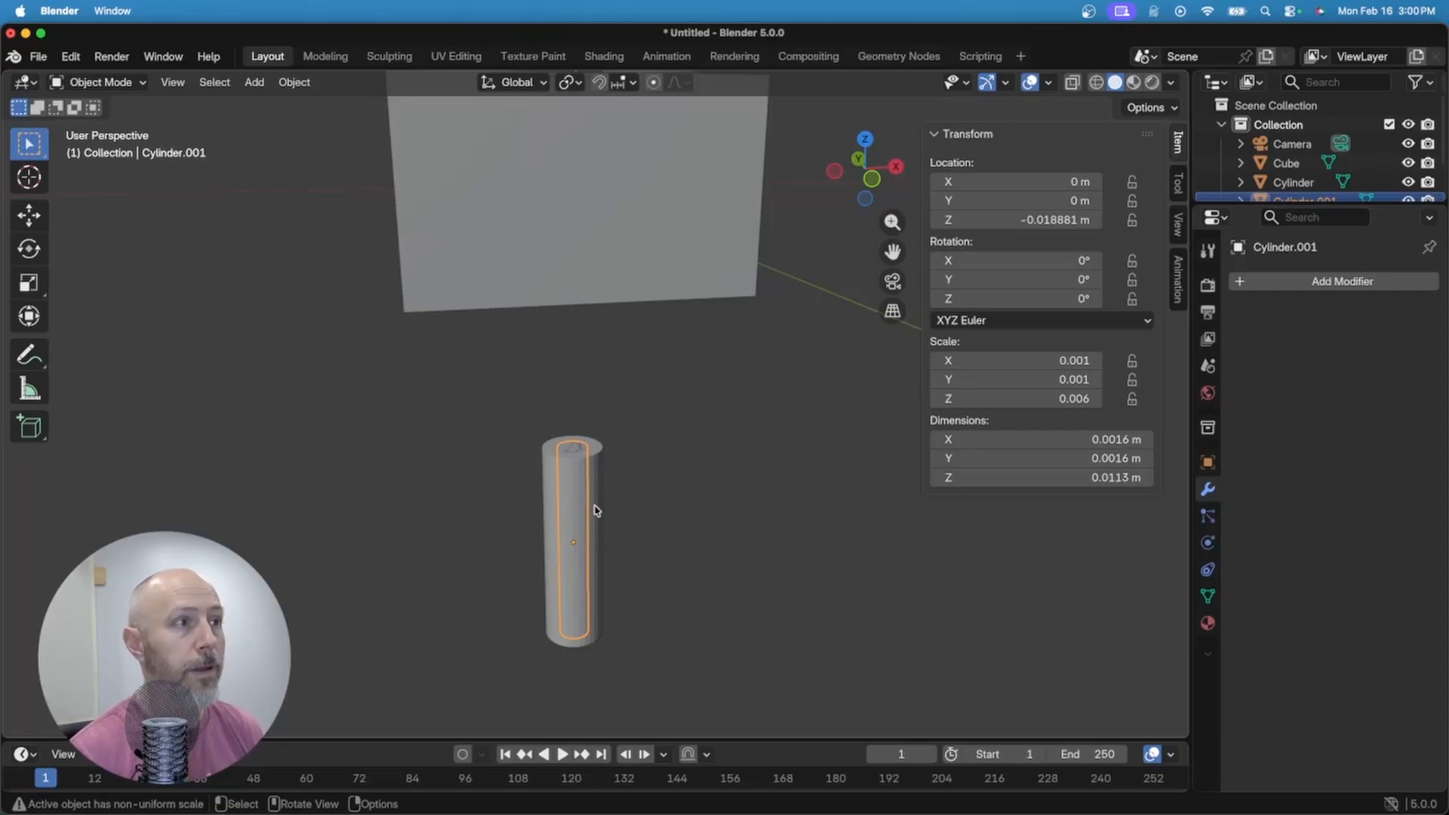
# Step: Scale Cylinder.001 along Z to about 15.1 mm tall, then select the outer cylinder
pyautogui.press('s')
pyautogui.press('z')
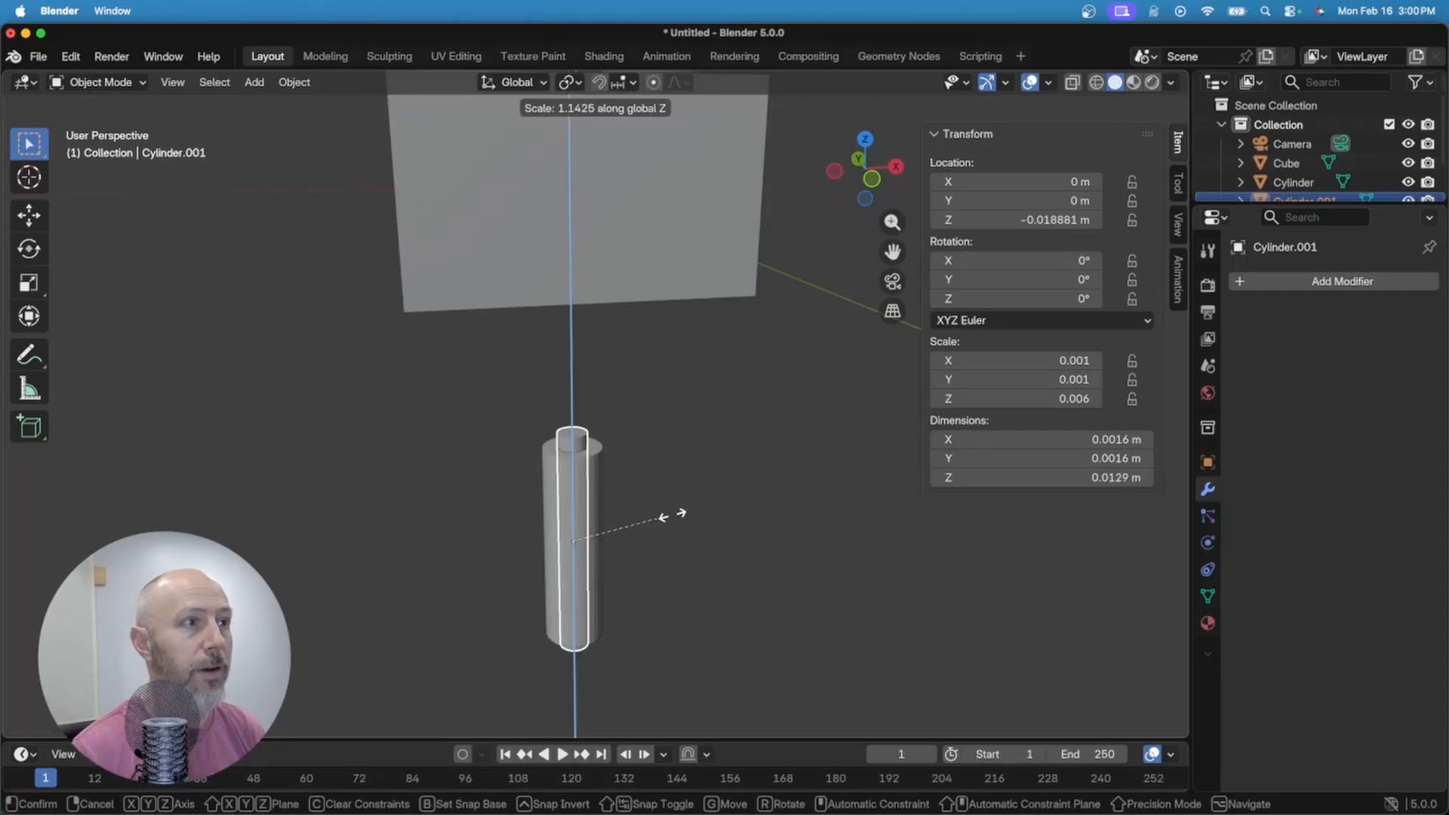
pyautogui.click(692, 524)
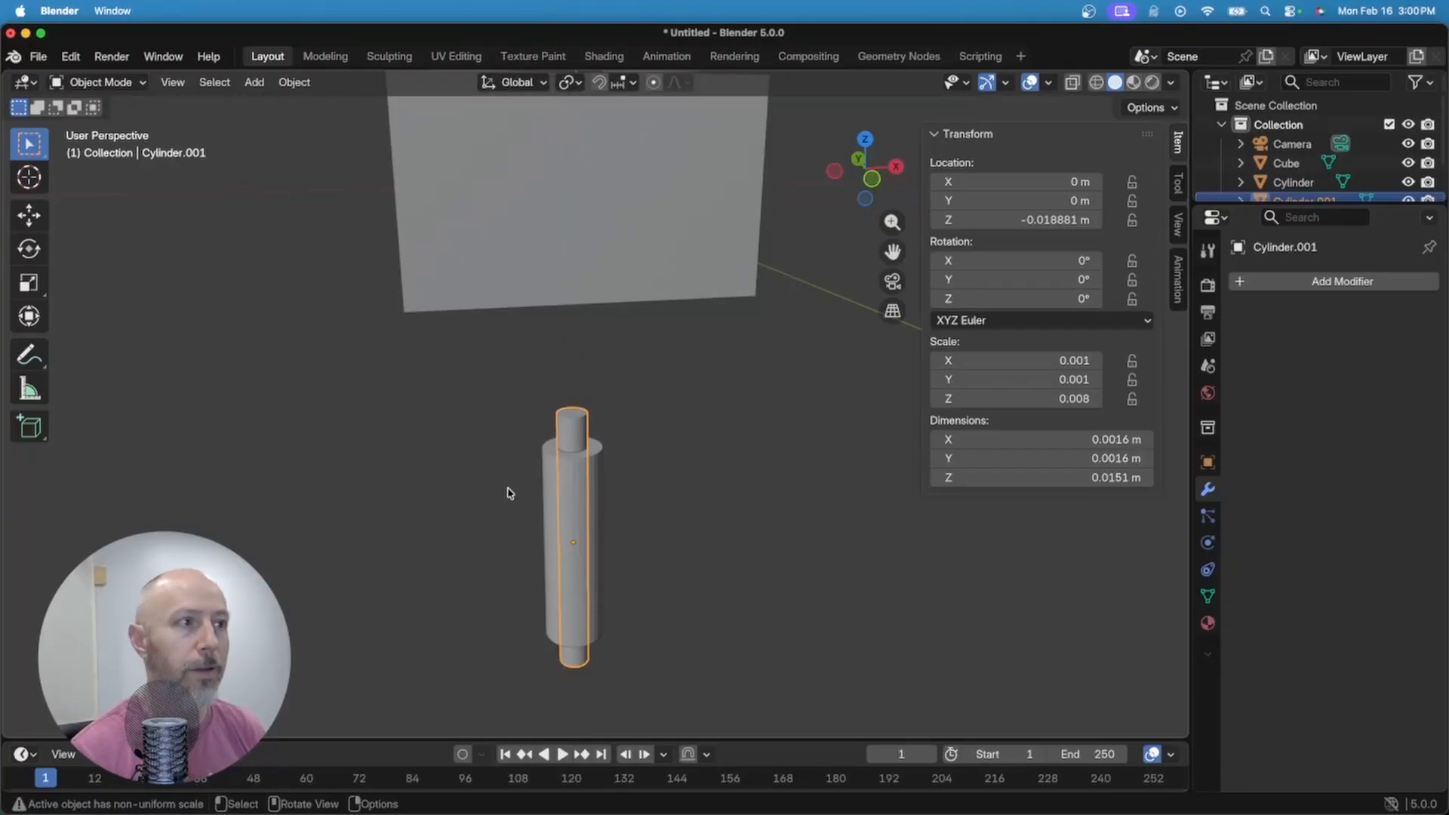
pyautogui.click(673, 480)
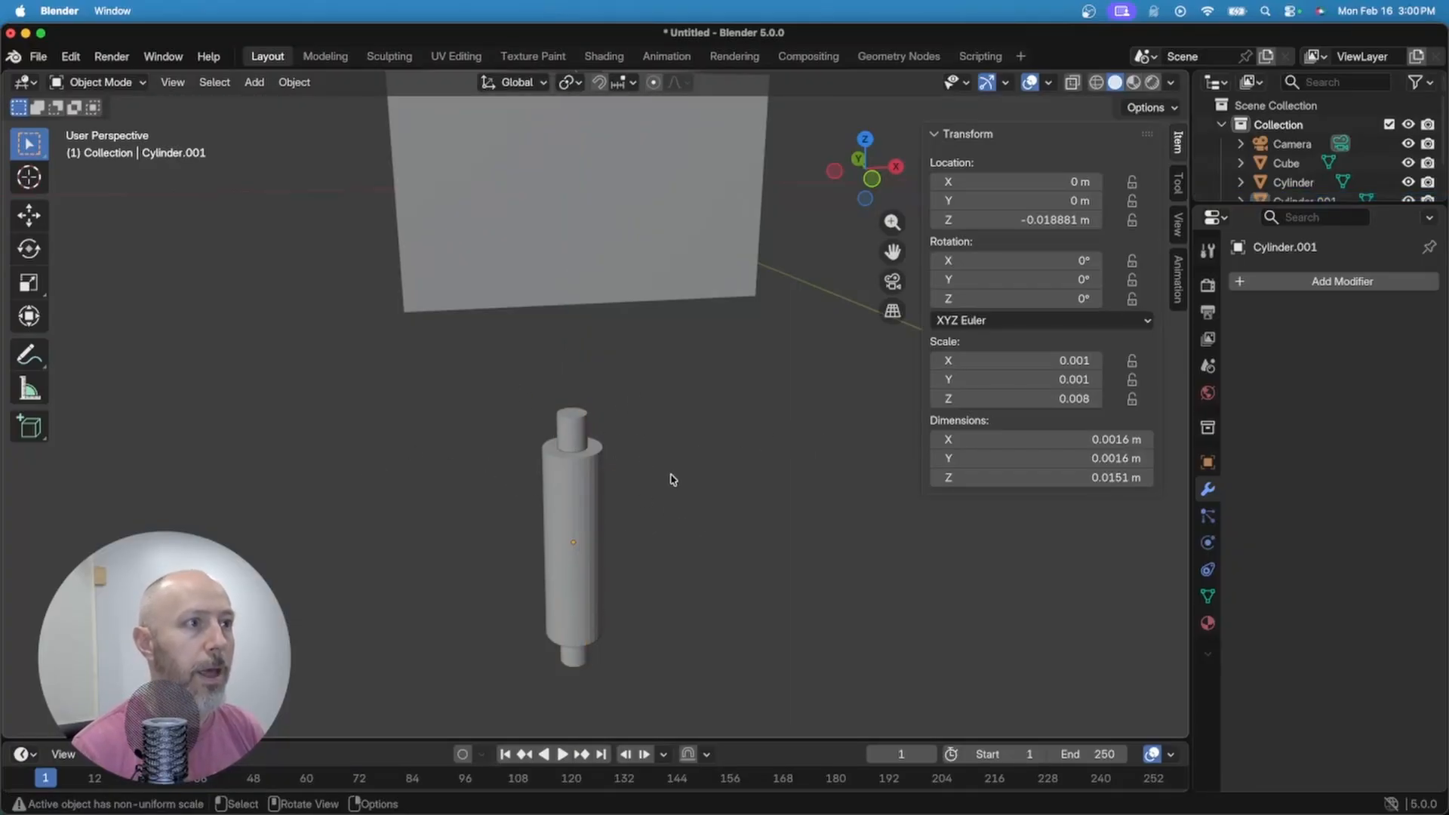
pyautogui.click(588, 498)
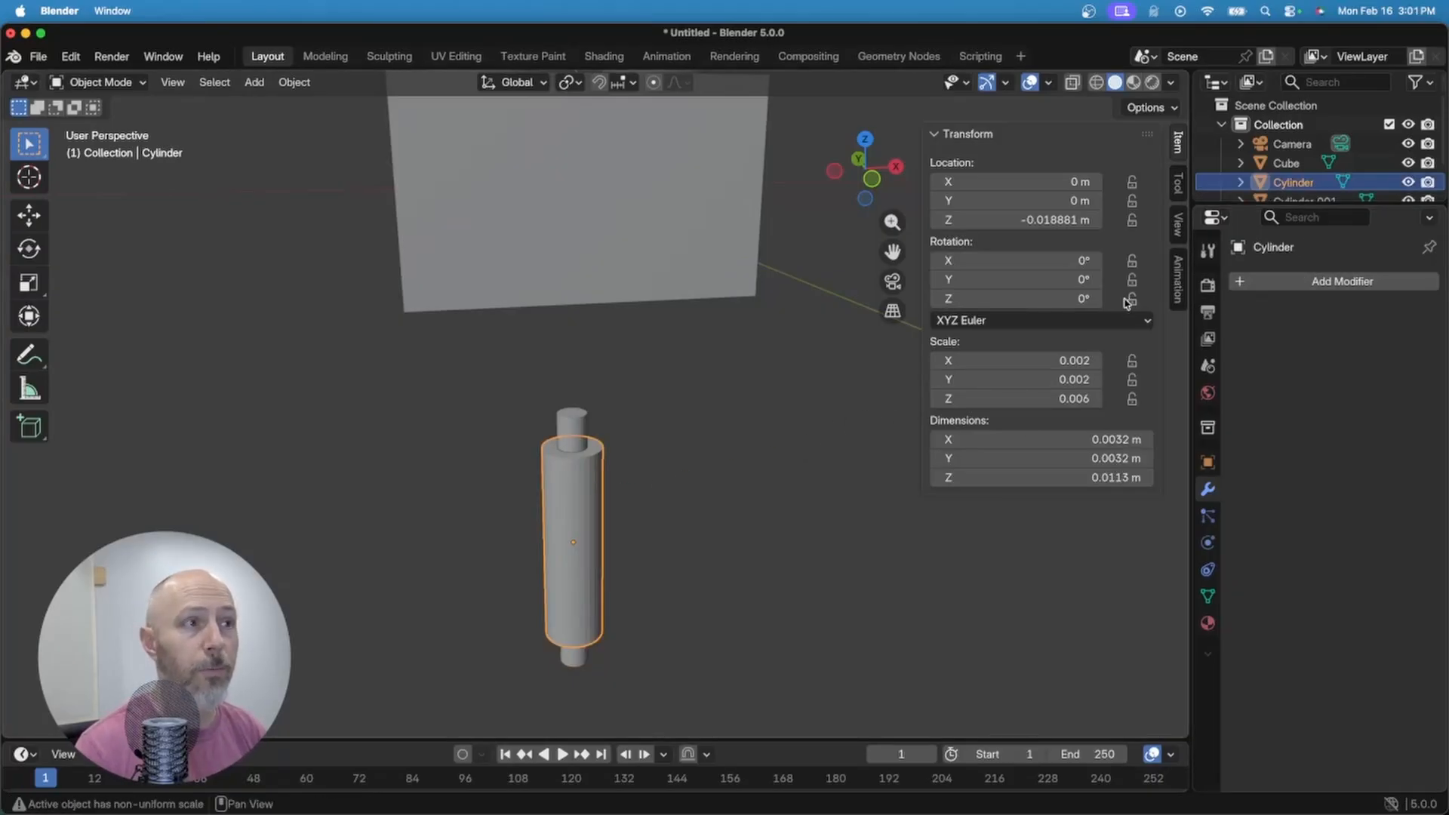
# Step: Apply a Boolean Difference on the outer post with Cylinder.001 as the cutter object
pyautogui.click(1276, 283)
pyautogui.write('bool')
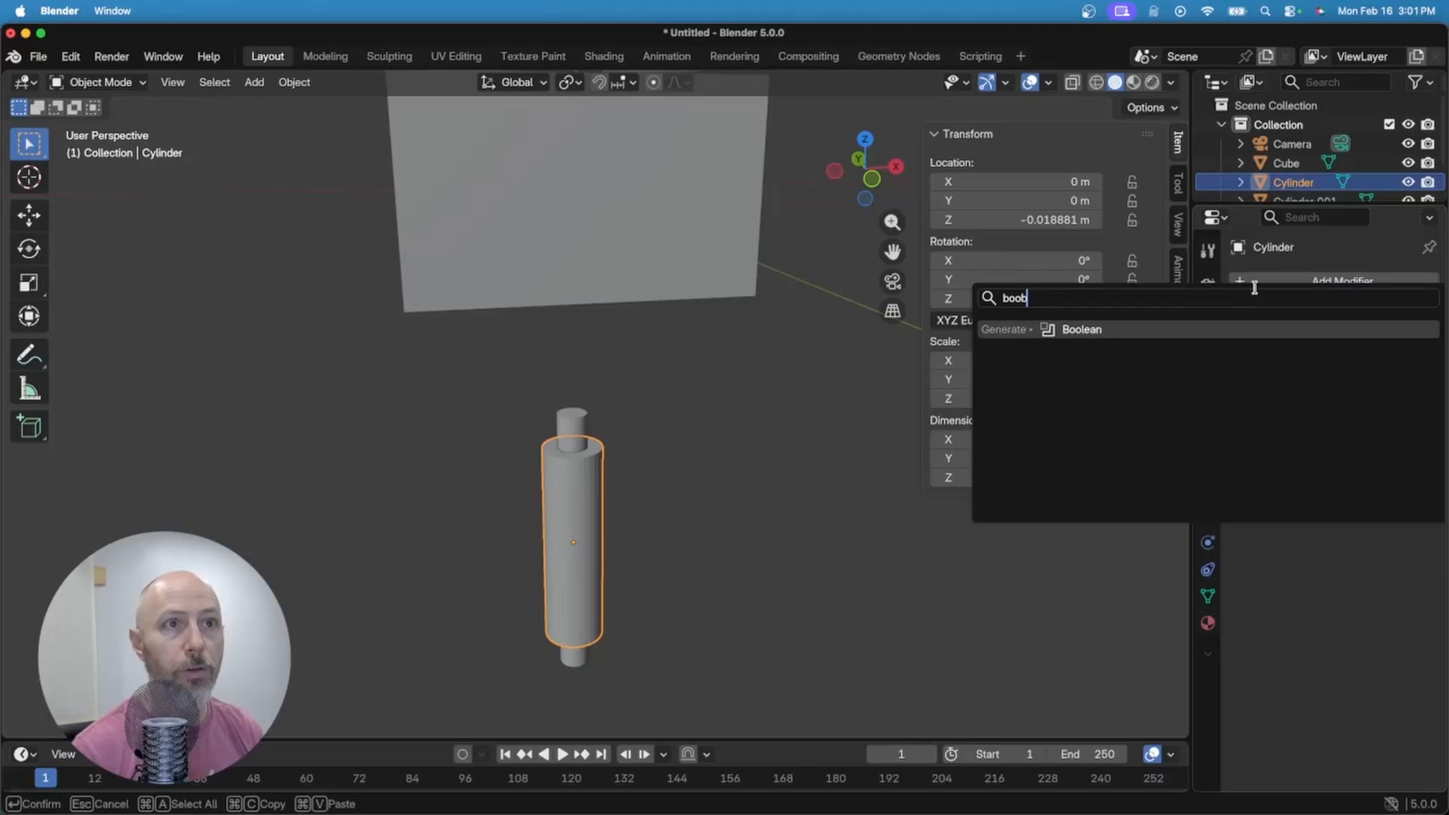
pyautogui.write('ea')
pyautogui.click(1096, 329)
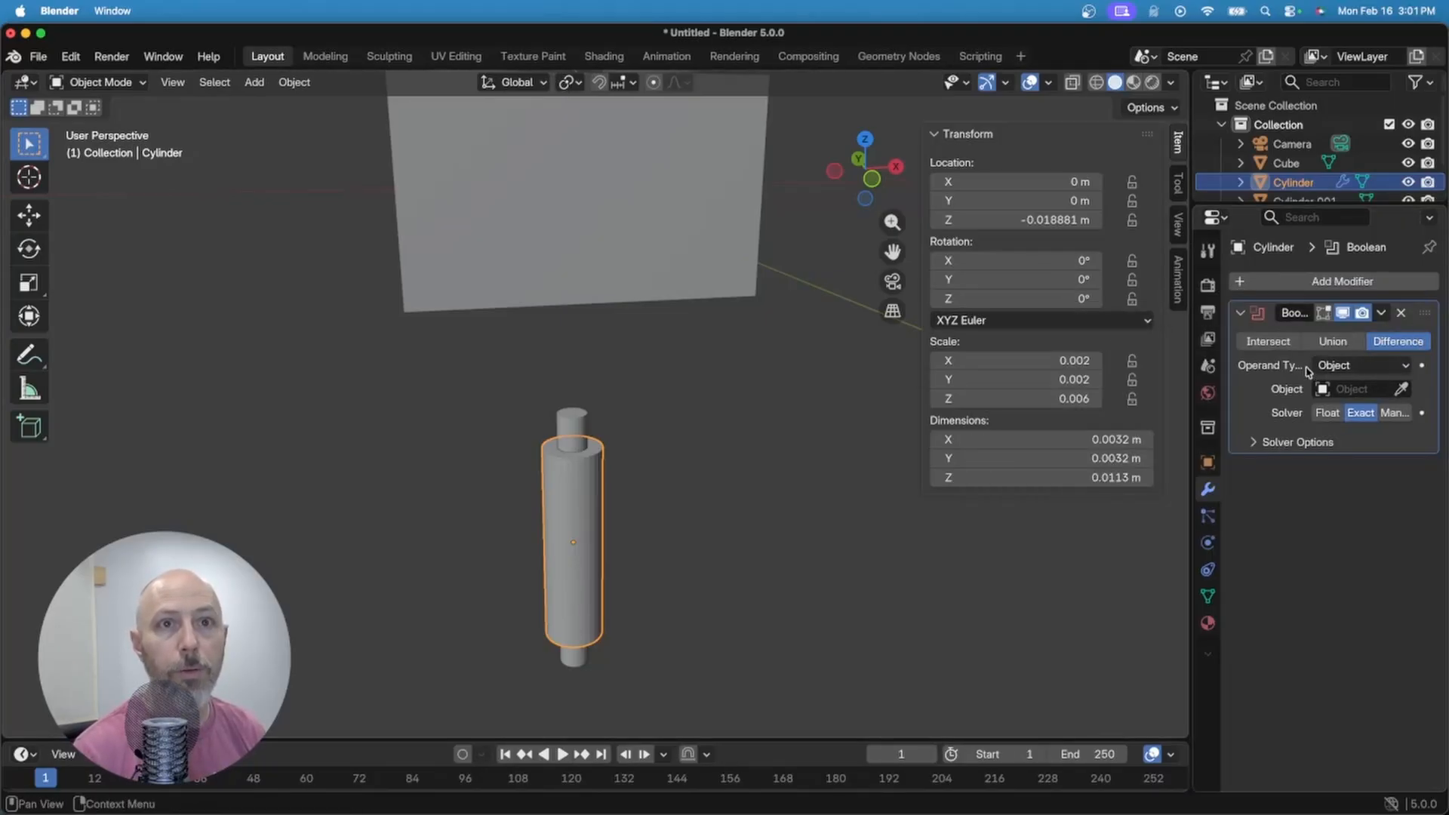
pyautogui.click(1402, 389)
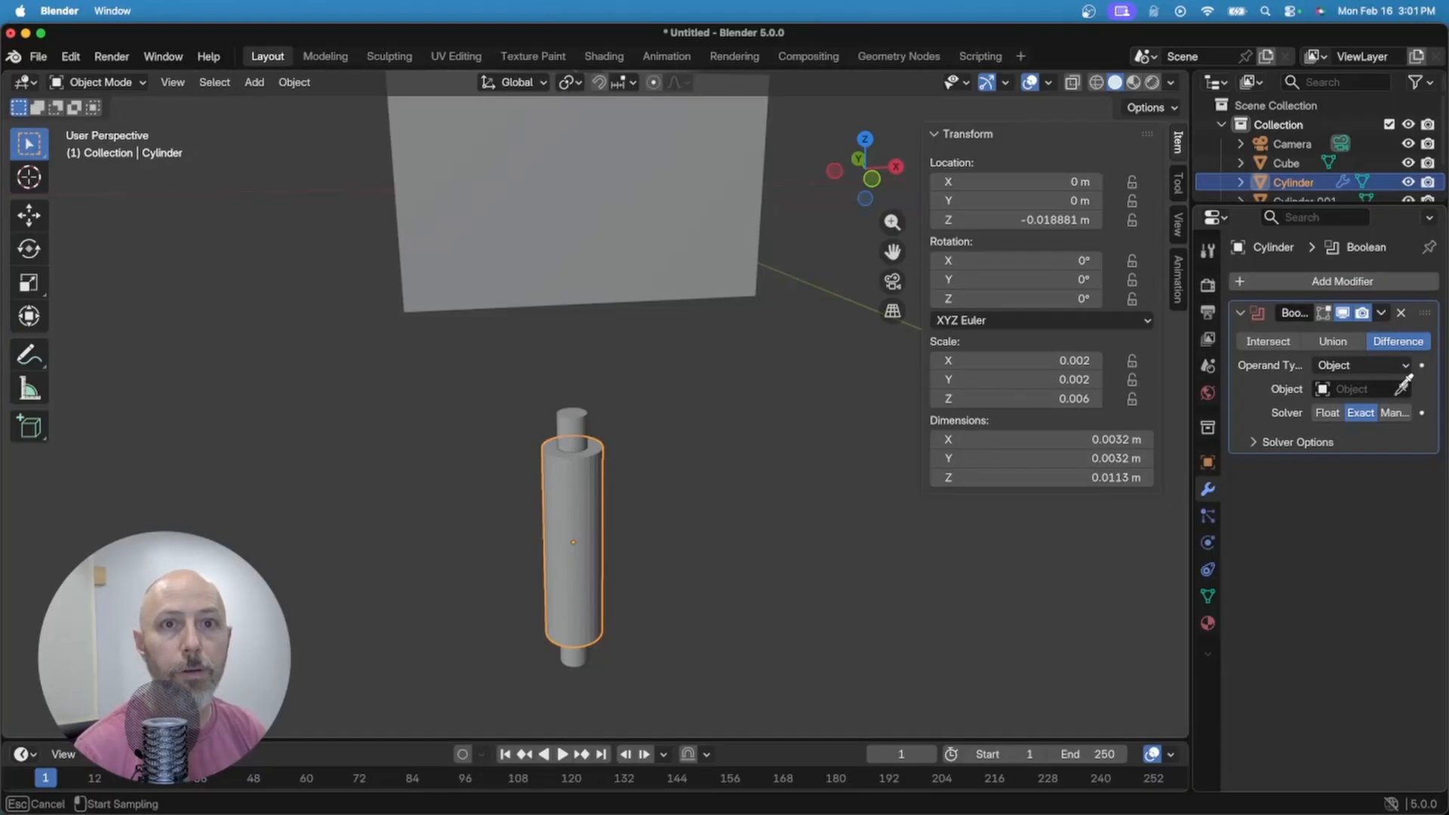
pyautogui.click(580, 410)
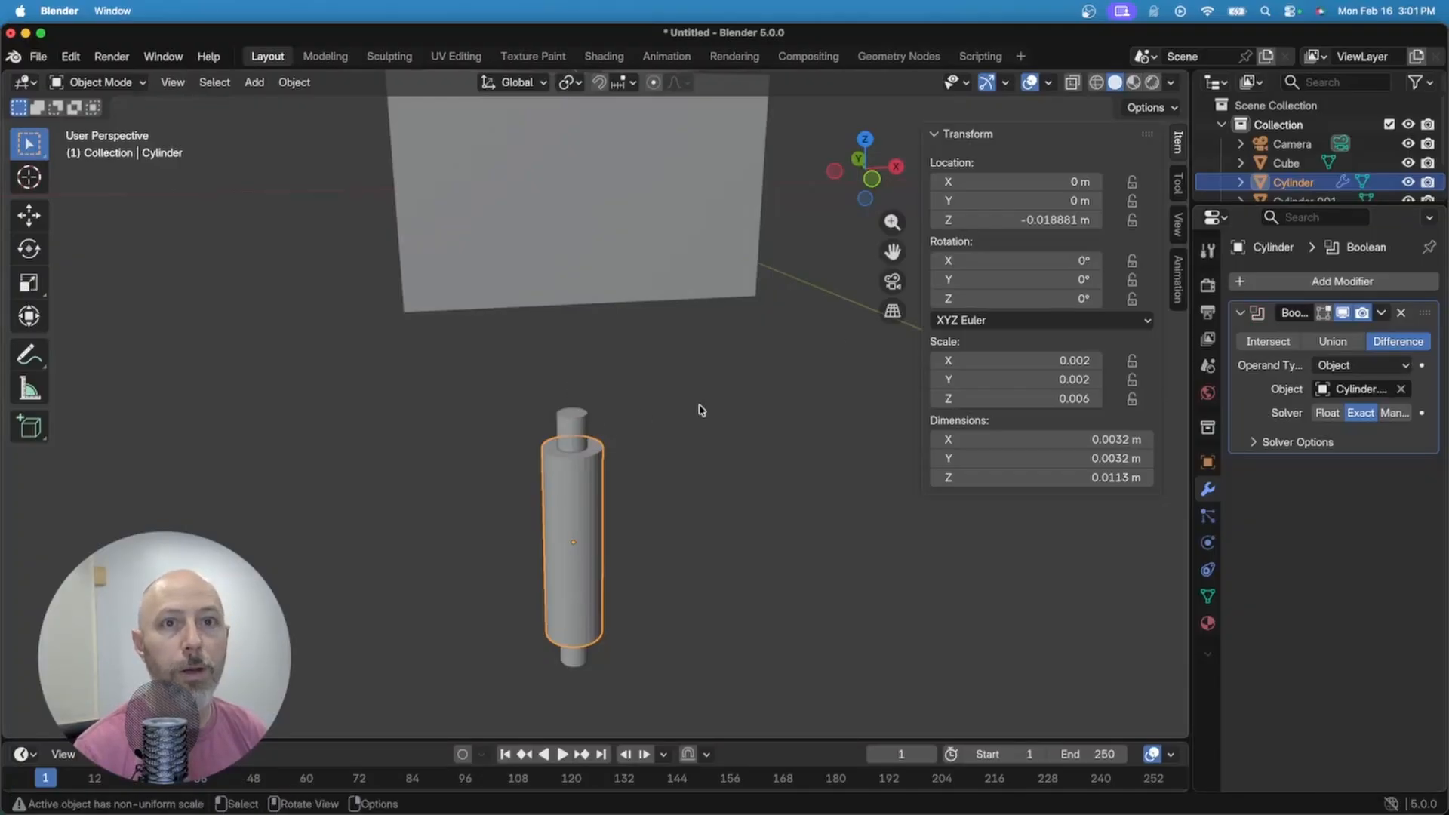
pyautogui.click(1384, 315)
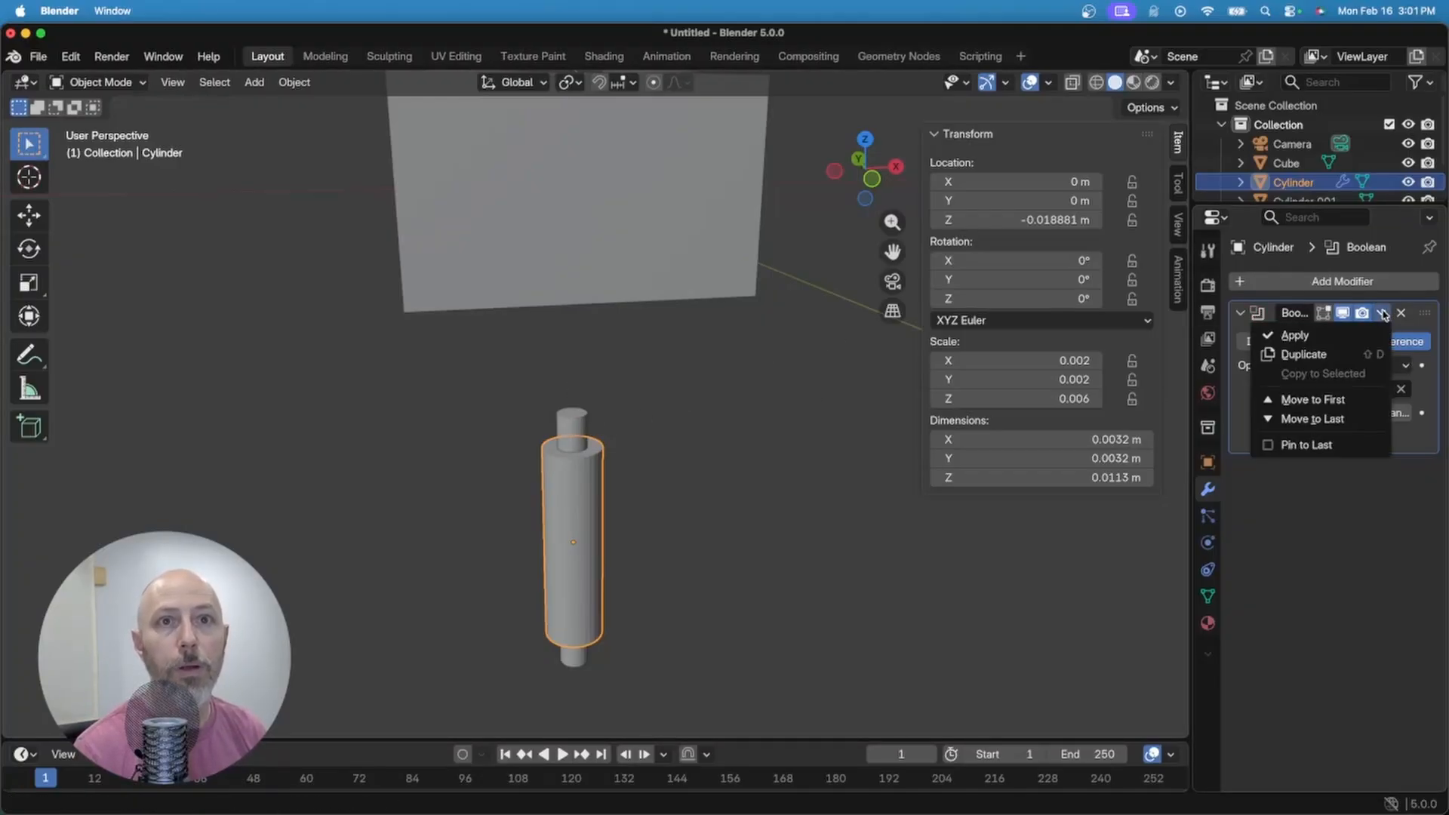
pyautogui.click(1305, 332)
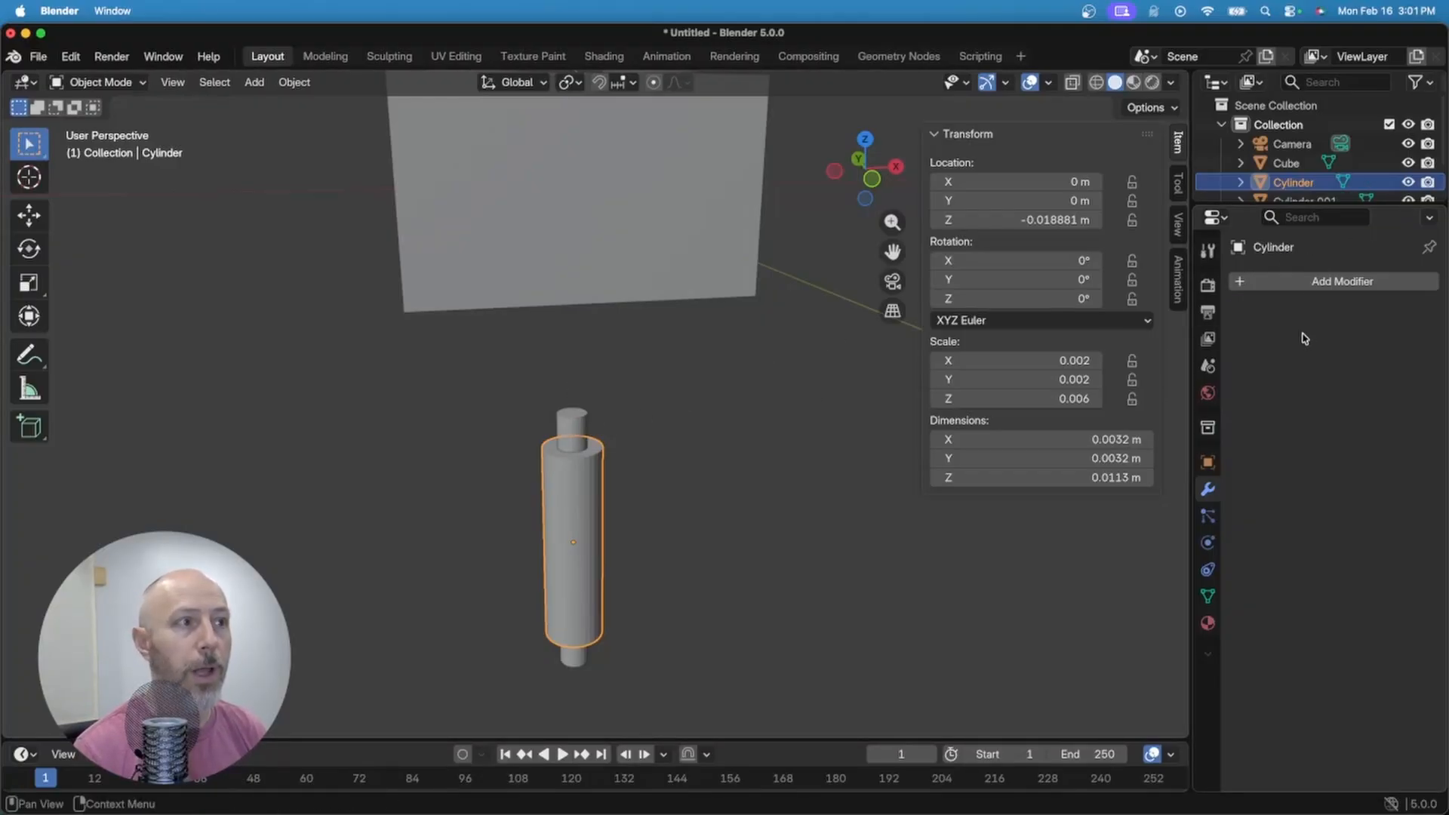
pyautogui.click(1303, 199)
# Step: Delete the leftover Cylinder.001 cutter
pyautogui.press('x')
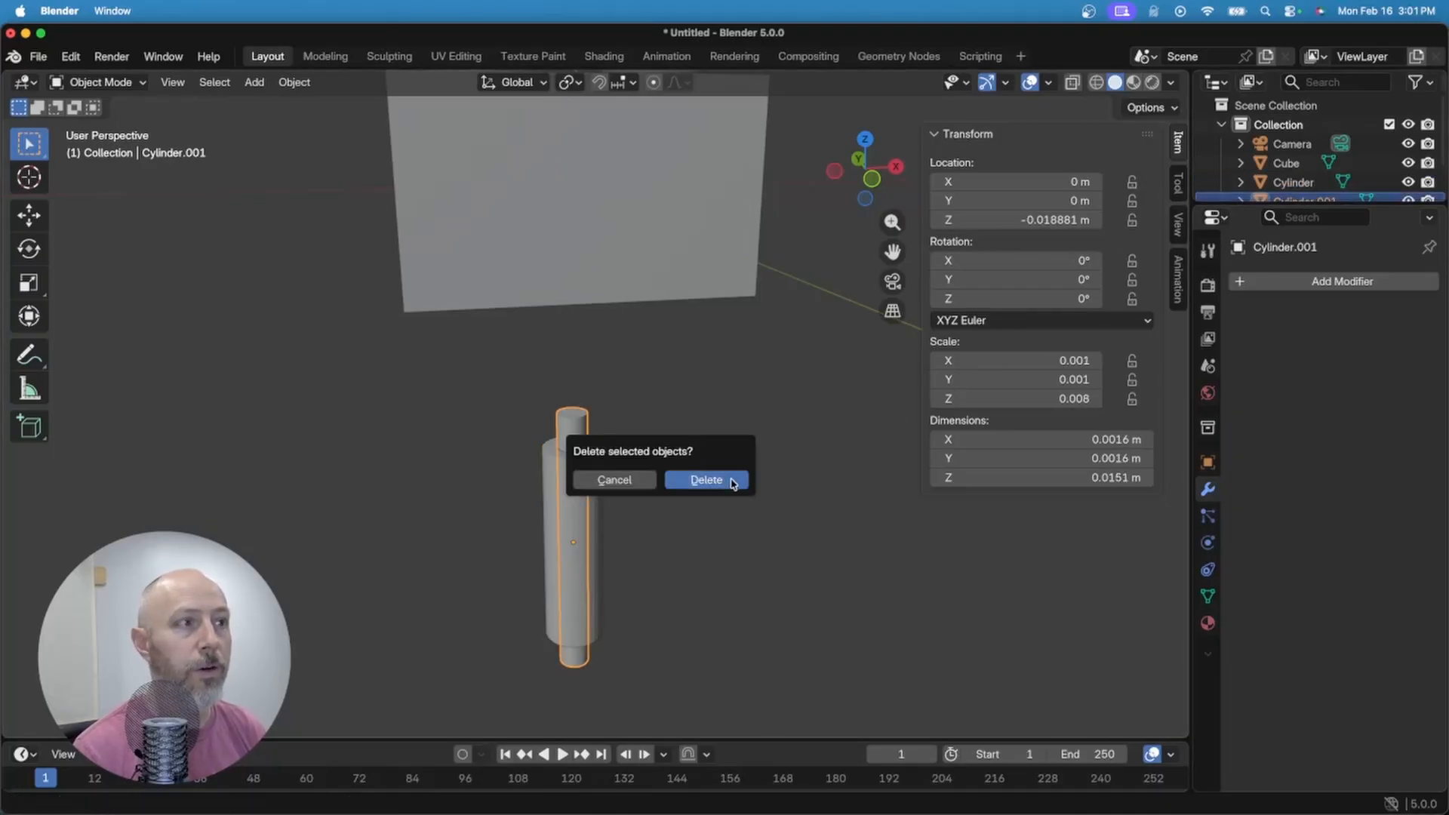
pyautogui.click(736, 480)
pyautogui.moveTo(681, 473); pyautogui.dragTo(702, 434, button='middle')
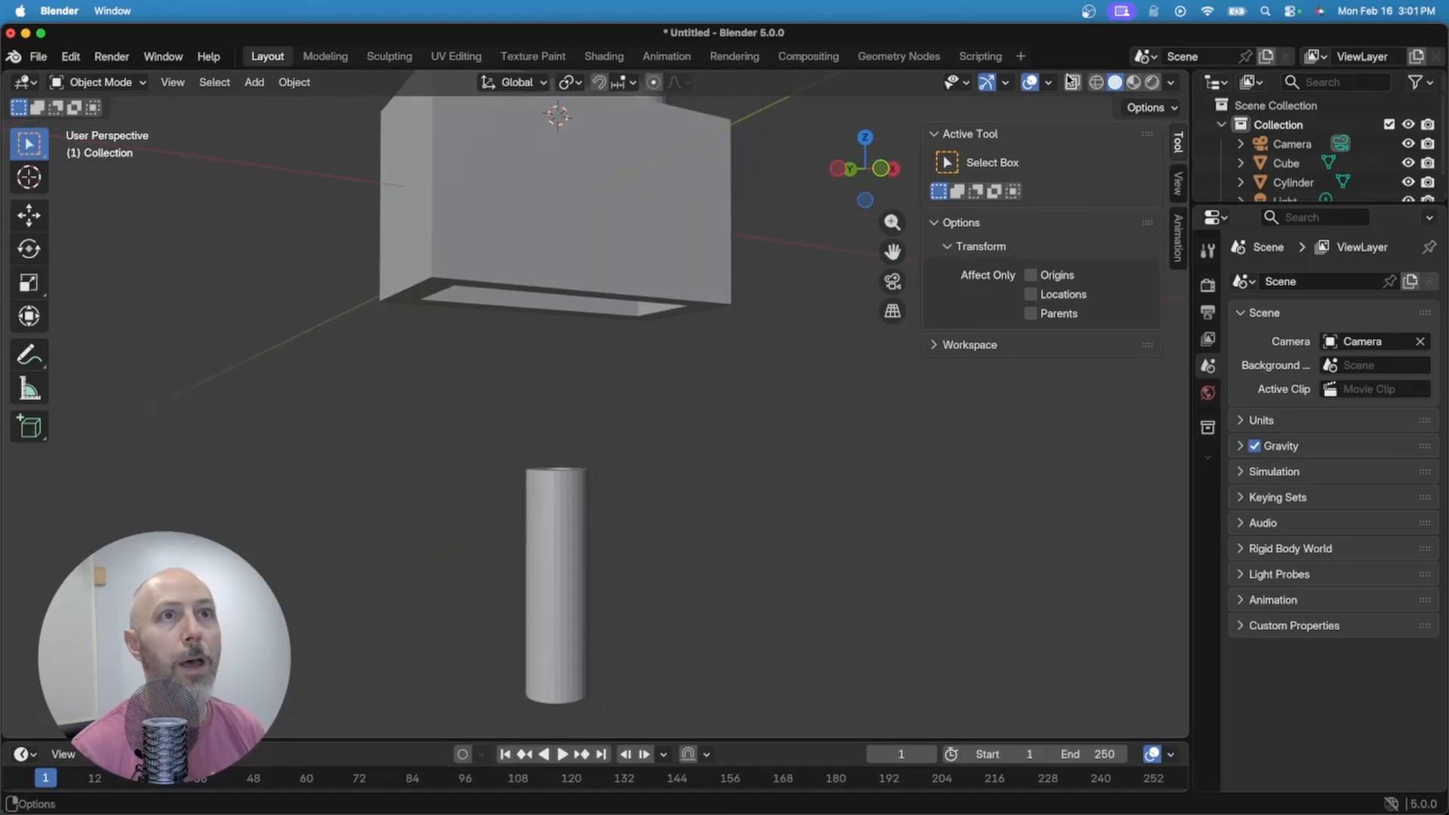
# Step: Turn X-ray on to reveal the brick's hollow underside and select the hollow tube
pyautogui.click(1072, 82)
pyautogui.moveTo(664, 449); pyautogui.dragTo(650, 475, button='middle')
pyautogui.moveTo(687, 398); pyautogui.dragTo(625, 515, button='middle')
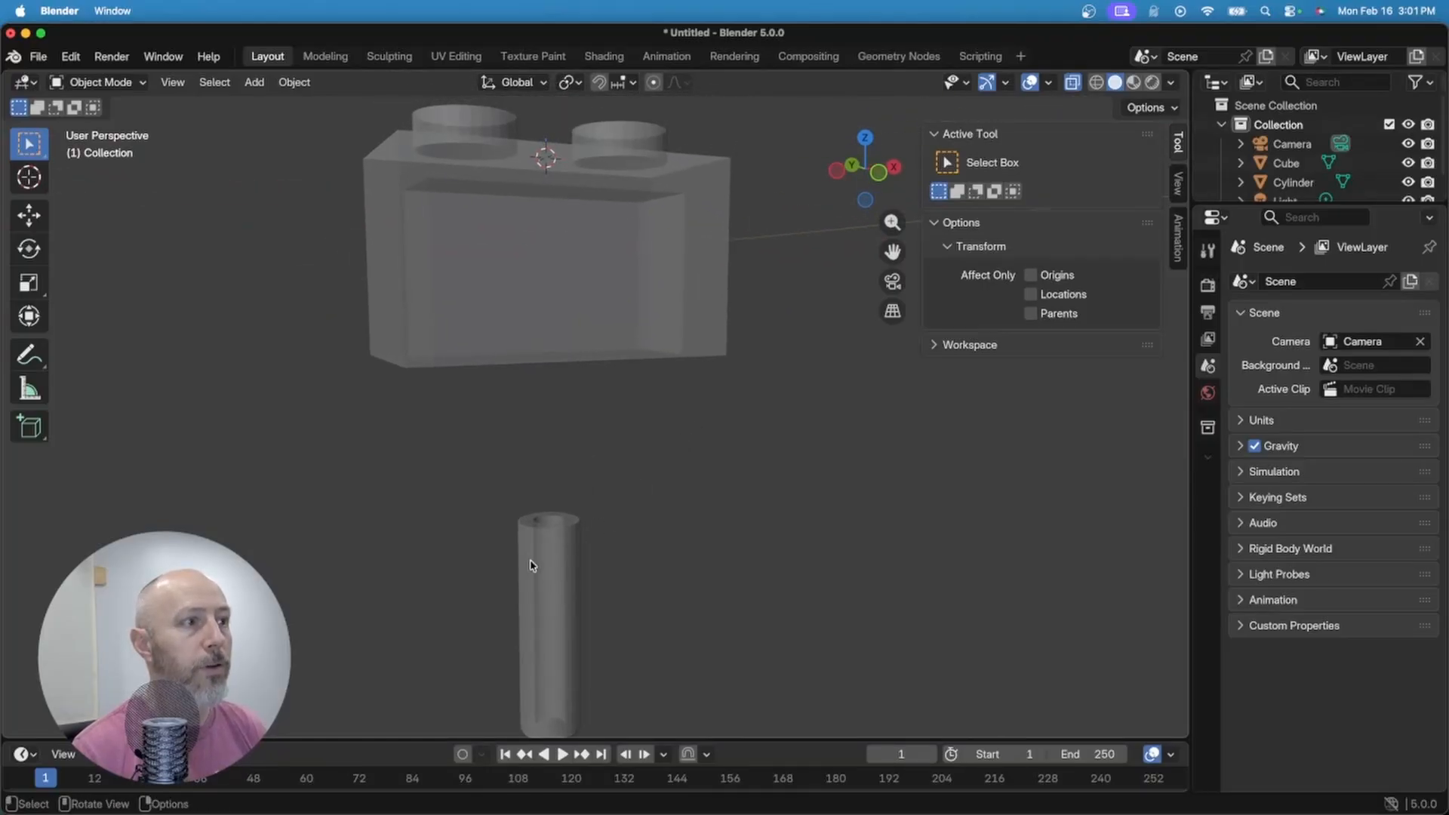
pyautogui.click(564, 556)
# Step: Raise the hollow tube along Z, snapping its top to the brick's inner ceiling at Z -0.002438 m
pyautogui.press('g')
pyautogui.press('z')
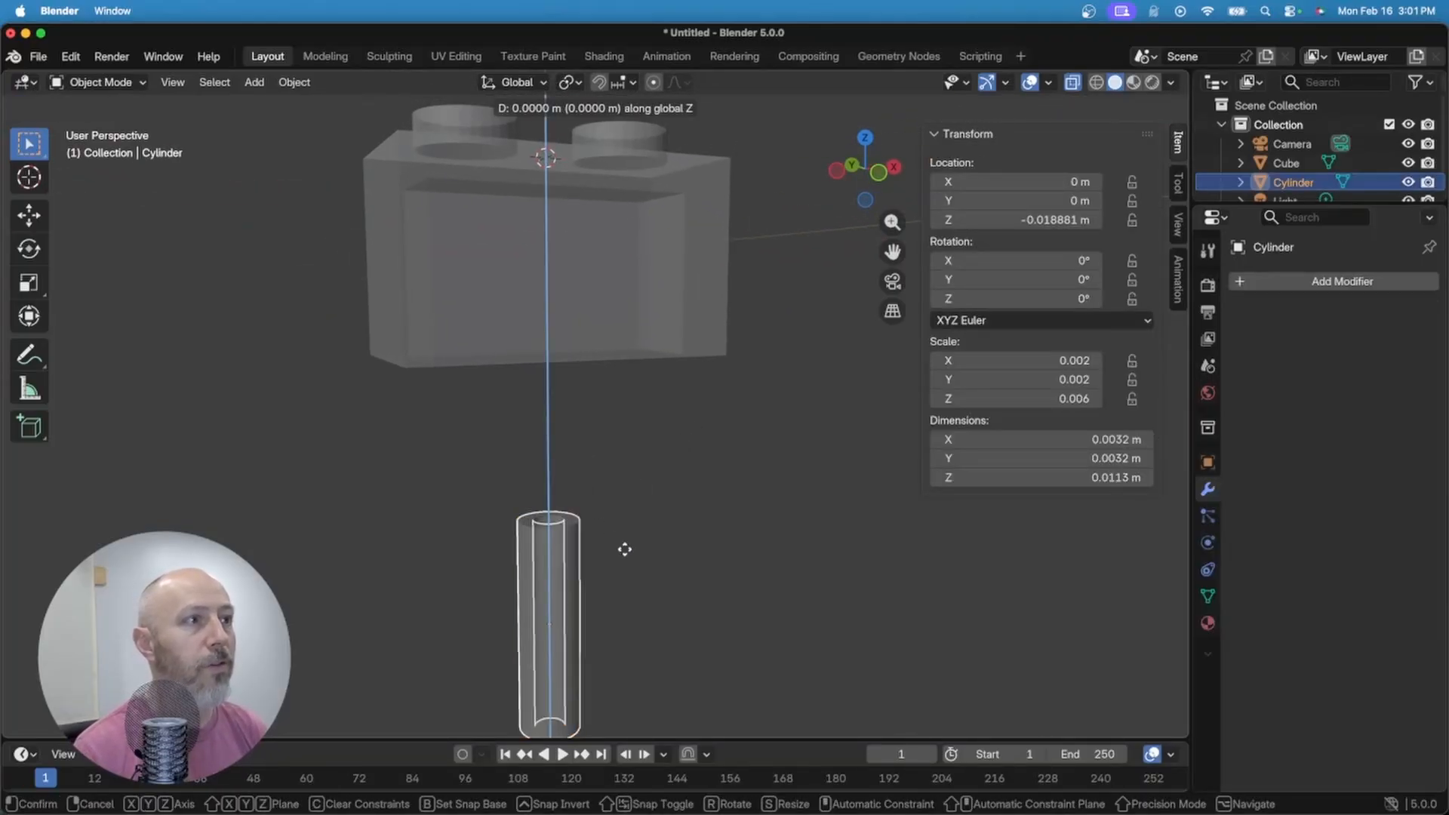
pyautogui.press('ctrl')
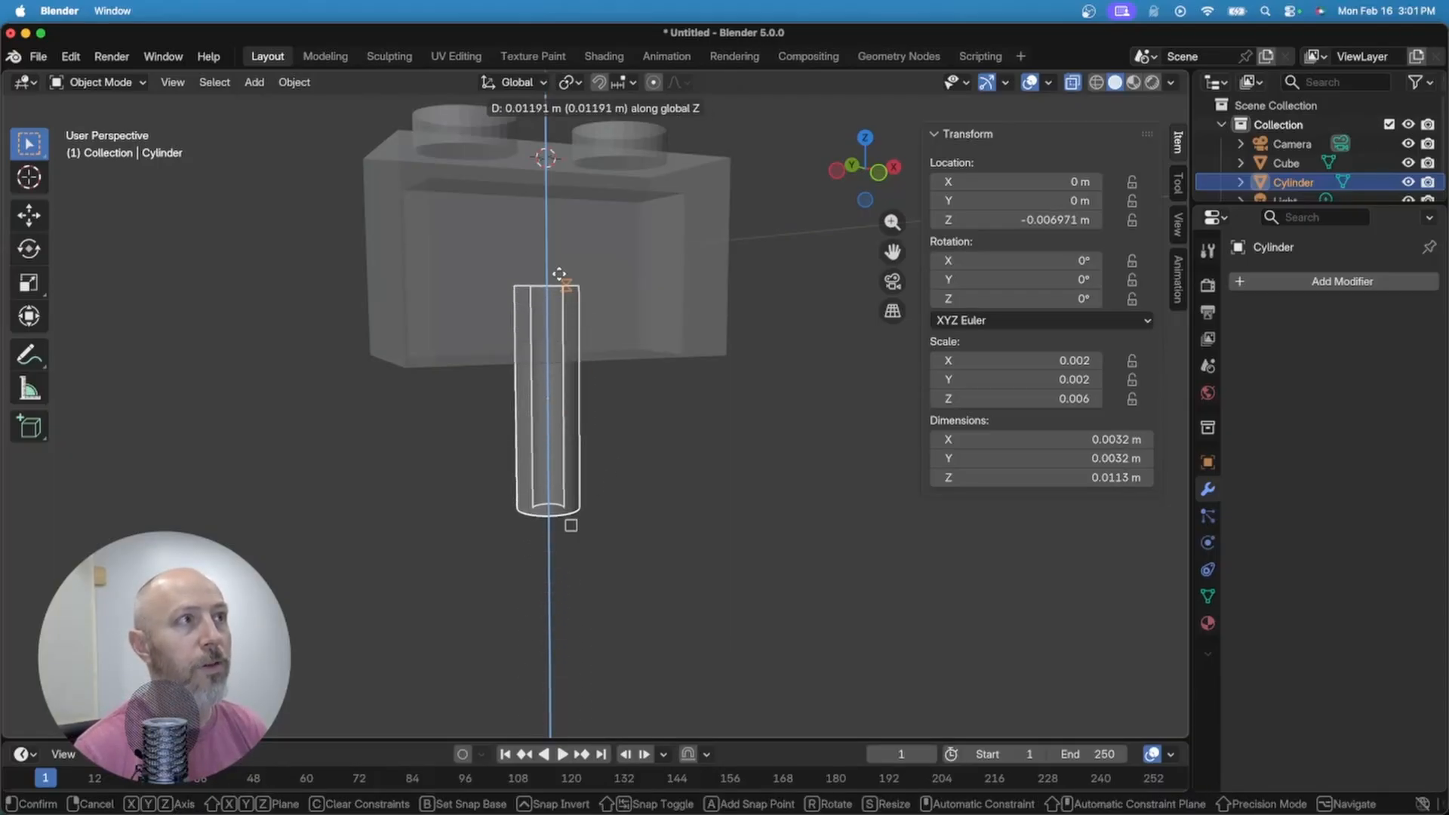
pyautogui.click(683, 192)
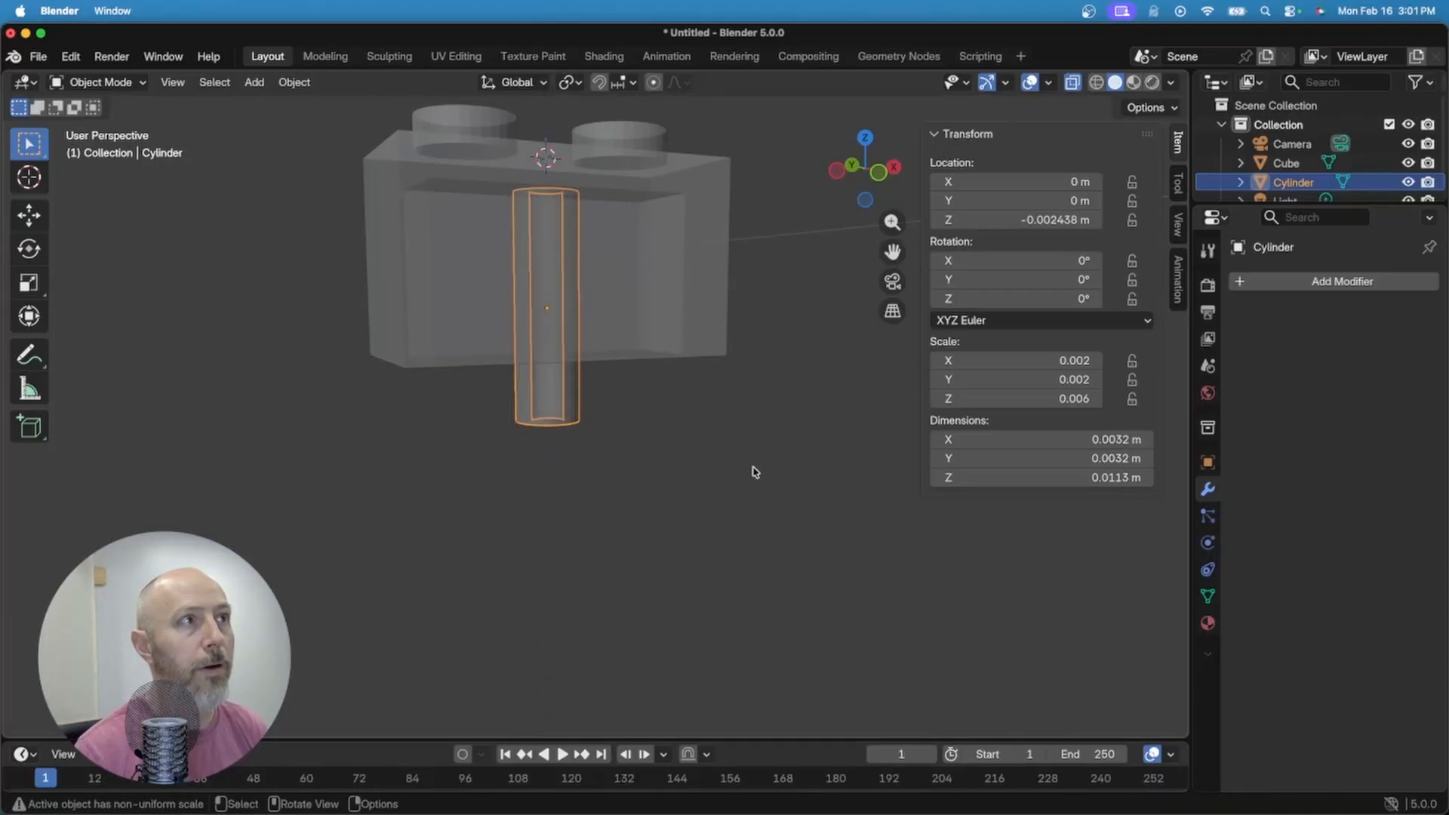
pyautogui.click(651, 465)
pyautogui.moveTo(659, 453); pyautogui.dragTo(617, 443, button='middle')
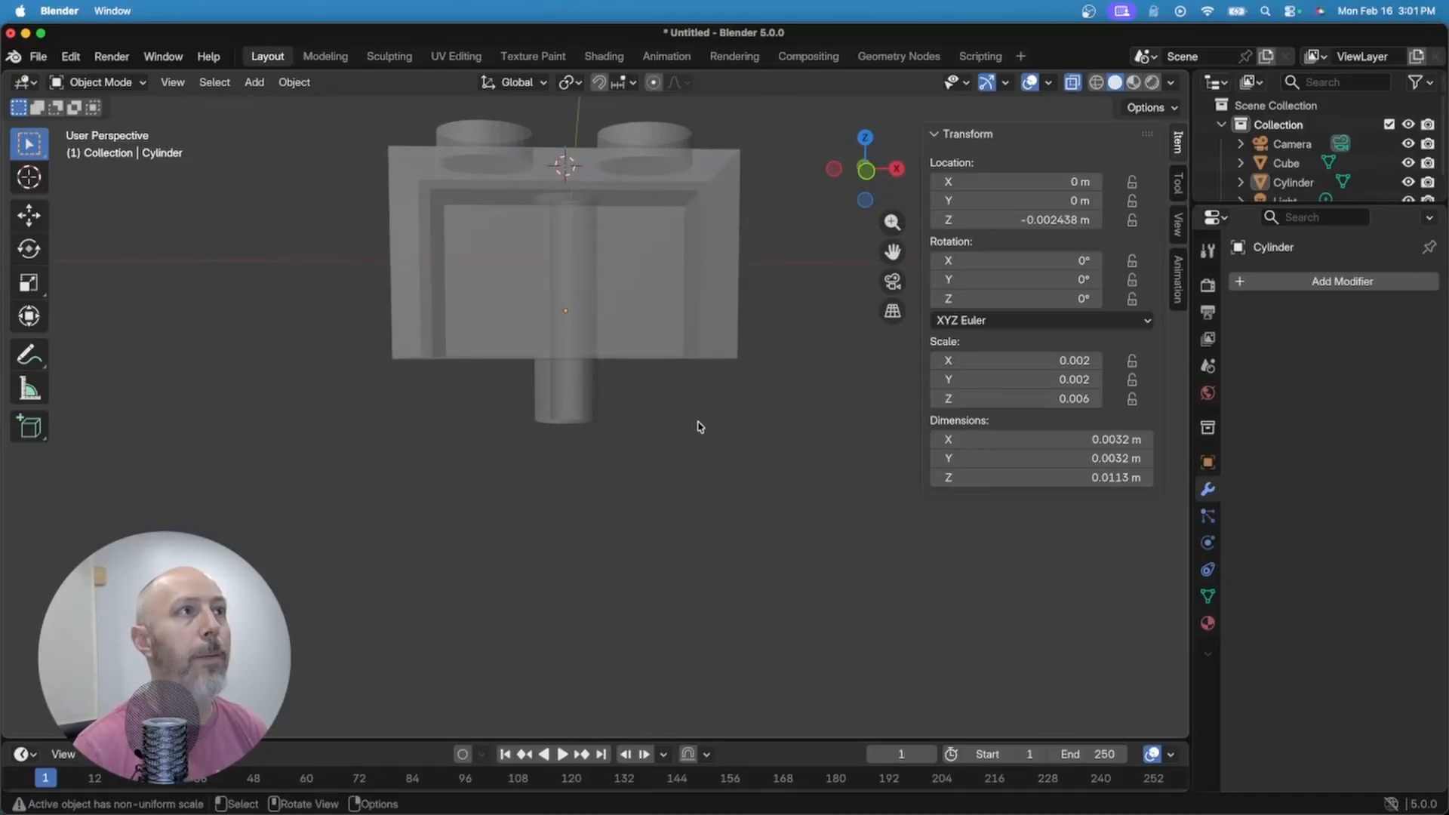
pyautogui.click(591, 367)
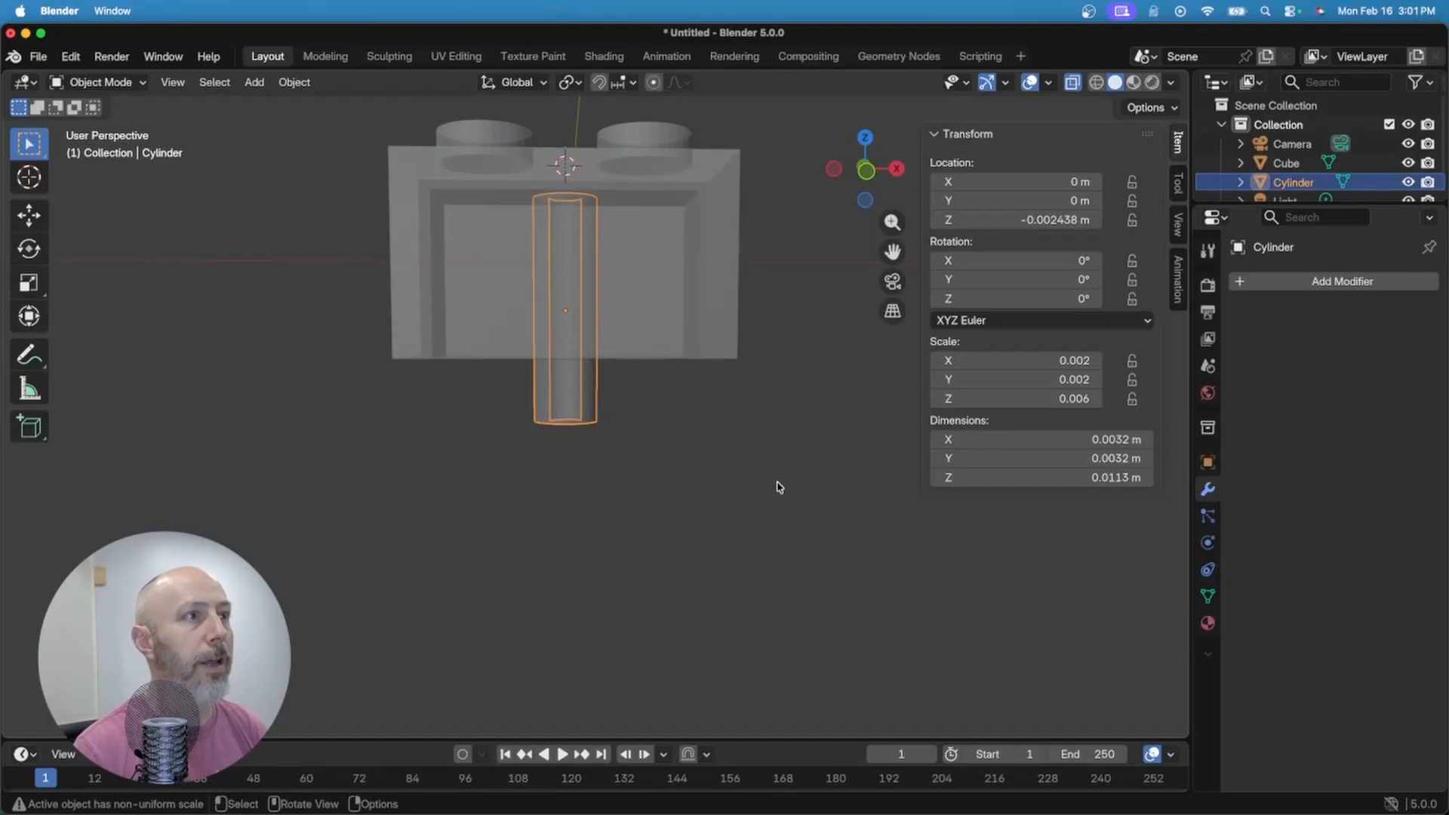
pyautogui.press('Tab')
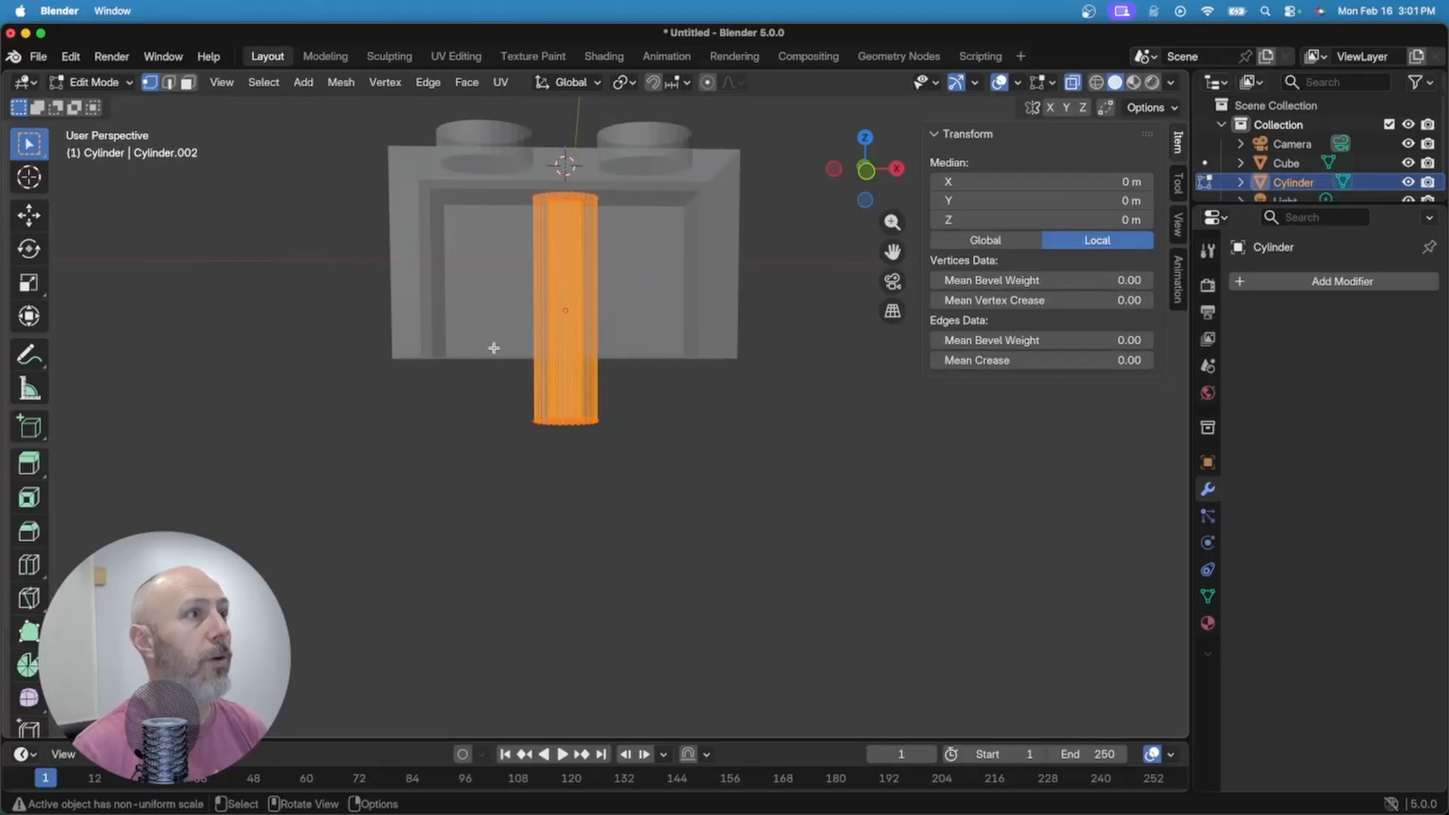
# Step: Snap the tube's bottom vertex ring up flush with the brick's underside, making it 8 mm tall
pyautogui.moveTo(495, 407); pyautogui.dragTo(654, 450)
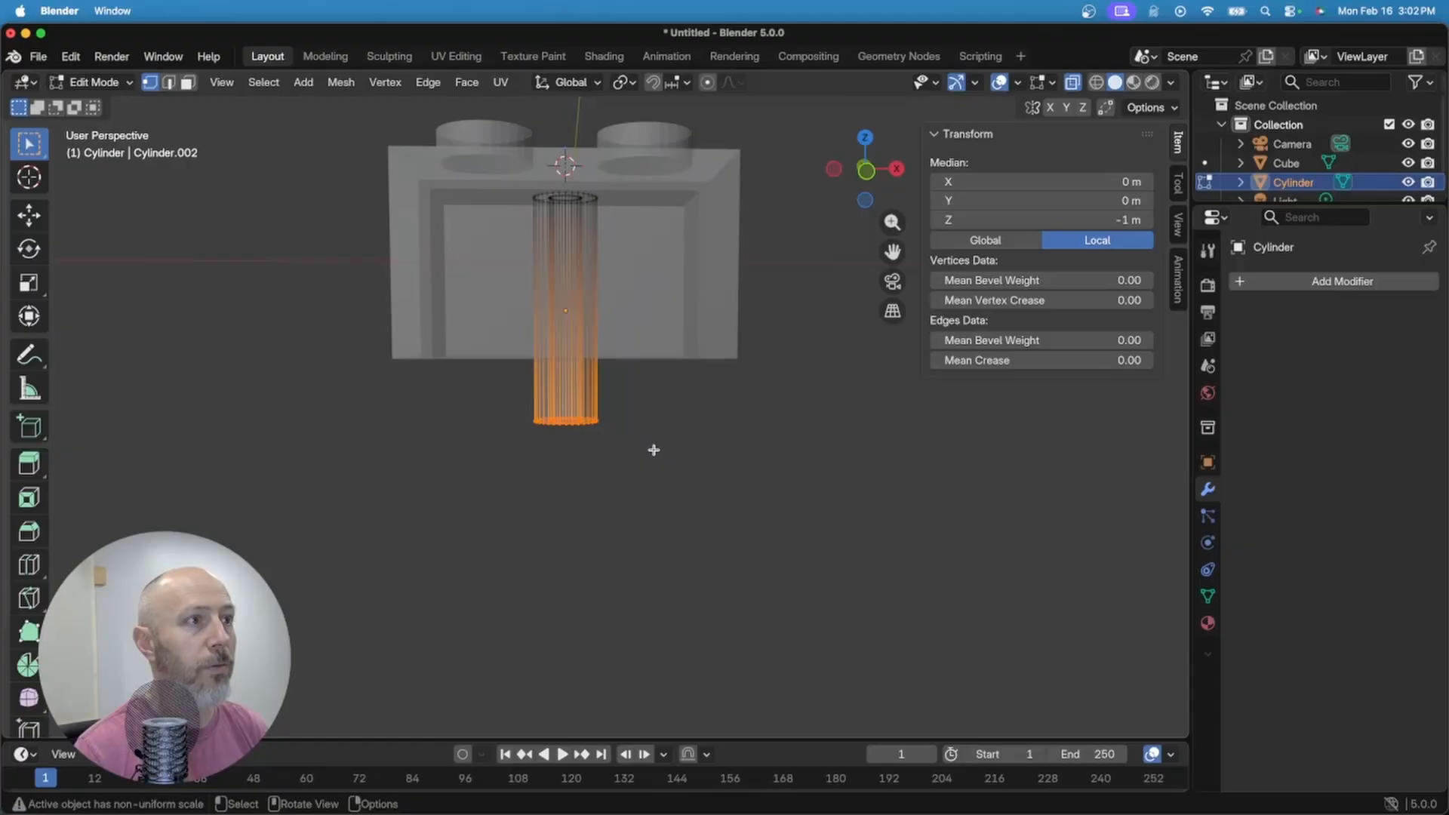
pyautogui.press('g')
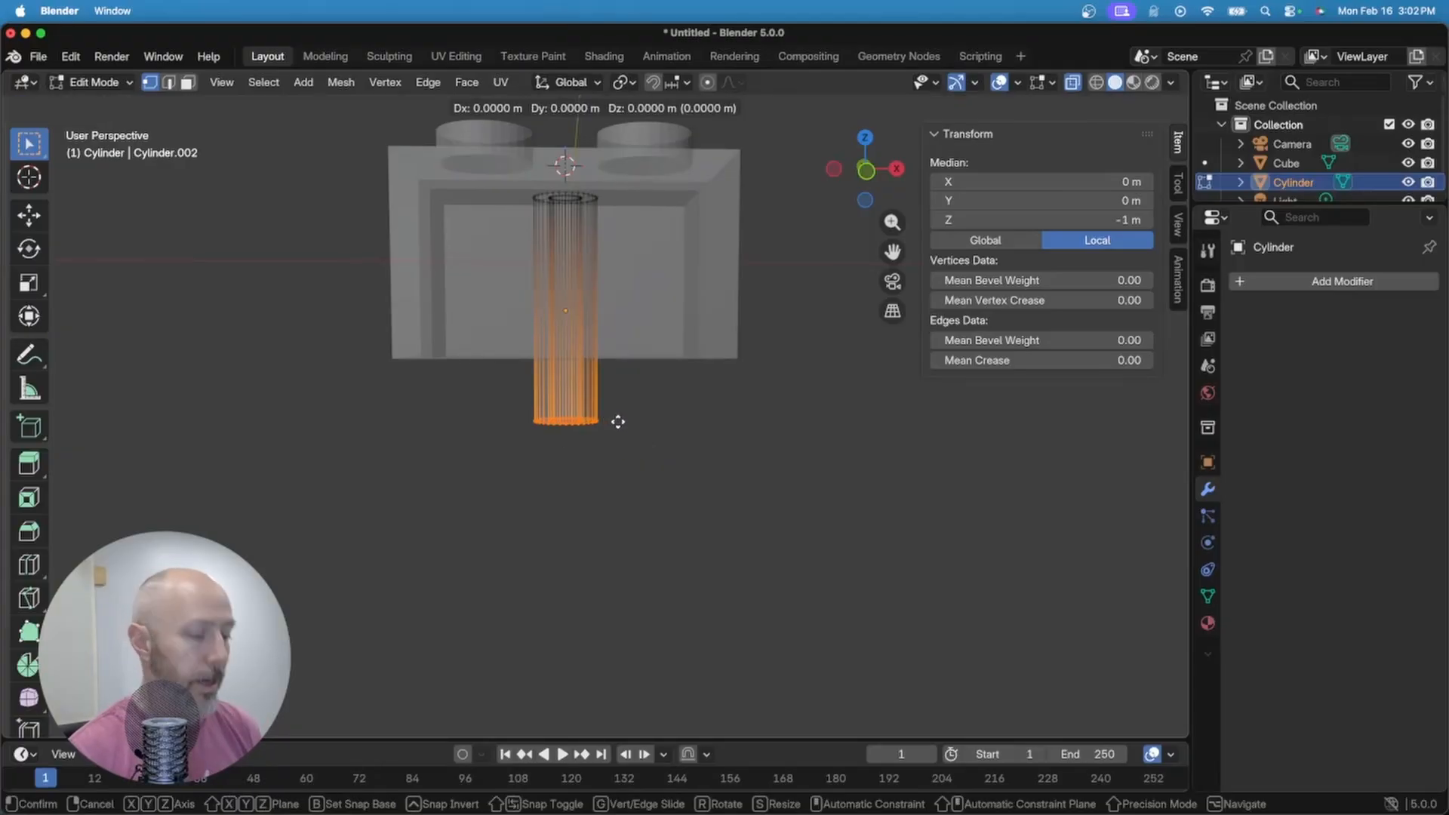
pyautogui.press('z')
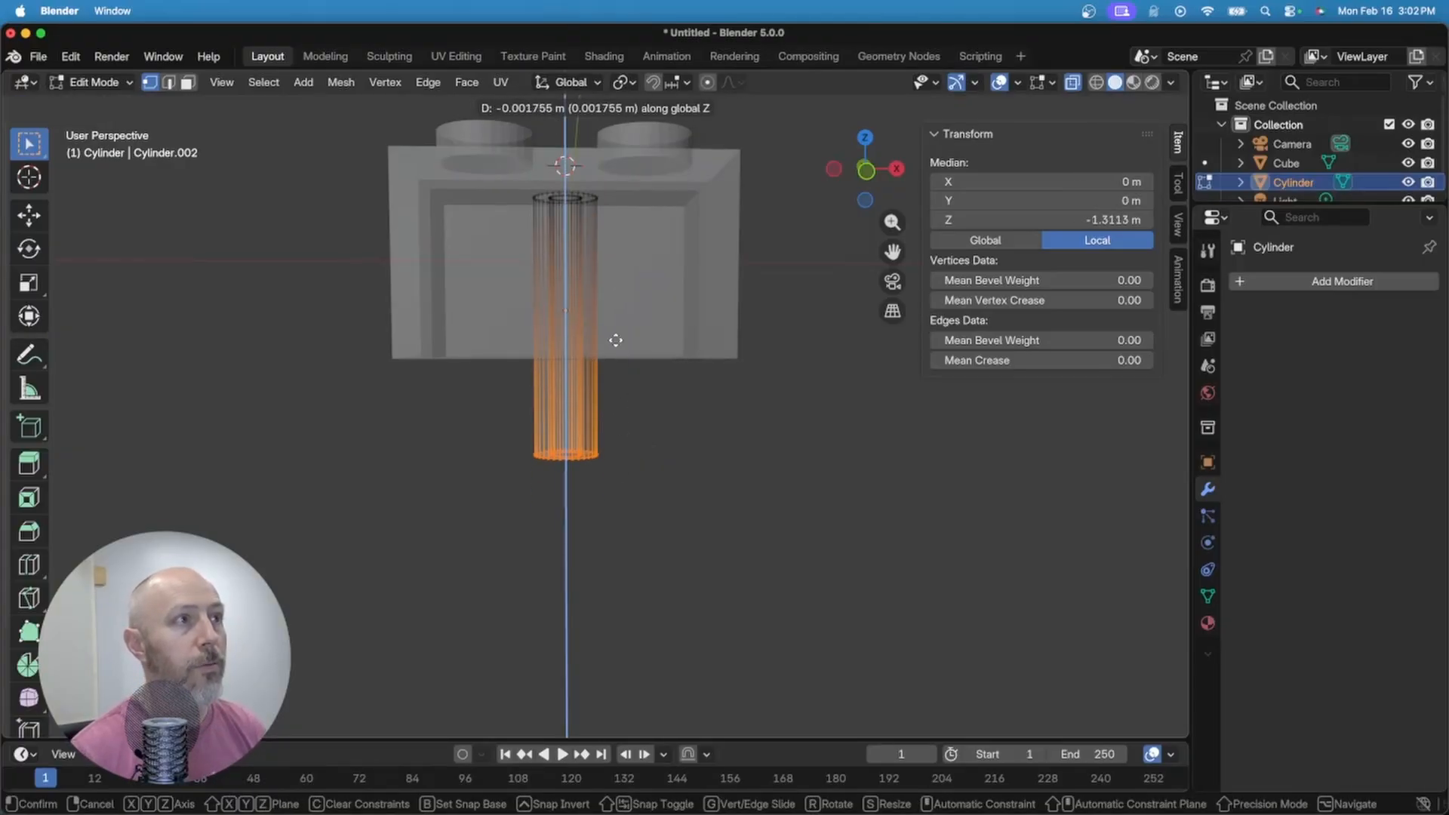
pyautogui.press('ctrl')
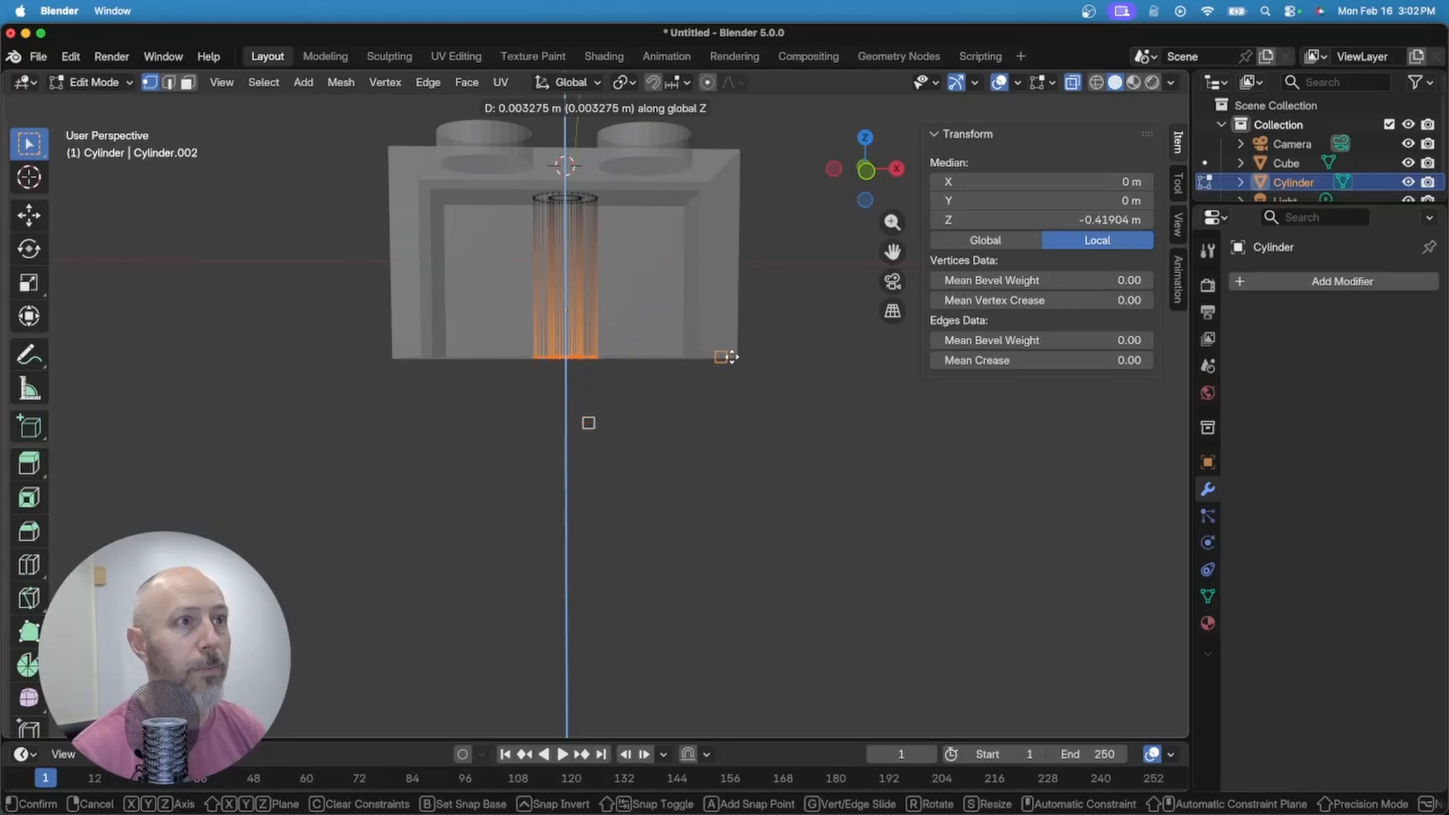
pyautogui.click(738, 357)
pyautogui.hotkey('alt', 'a')
pyautogui.press('Tab')
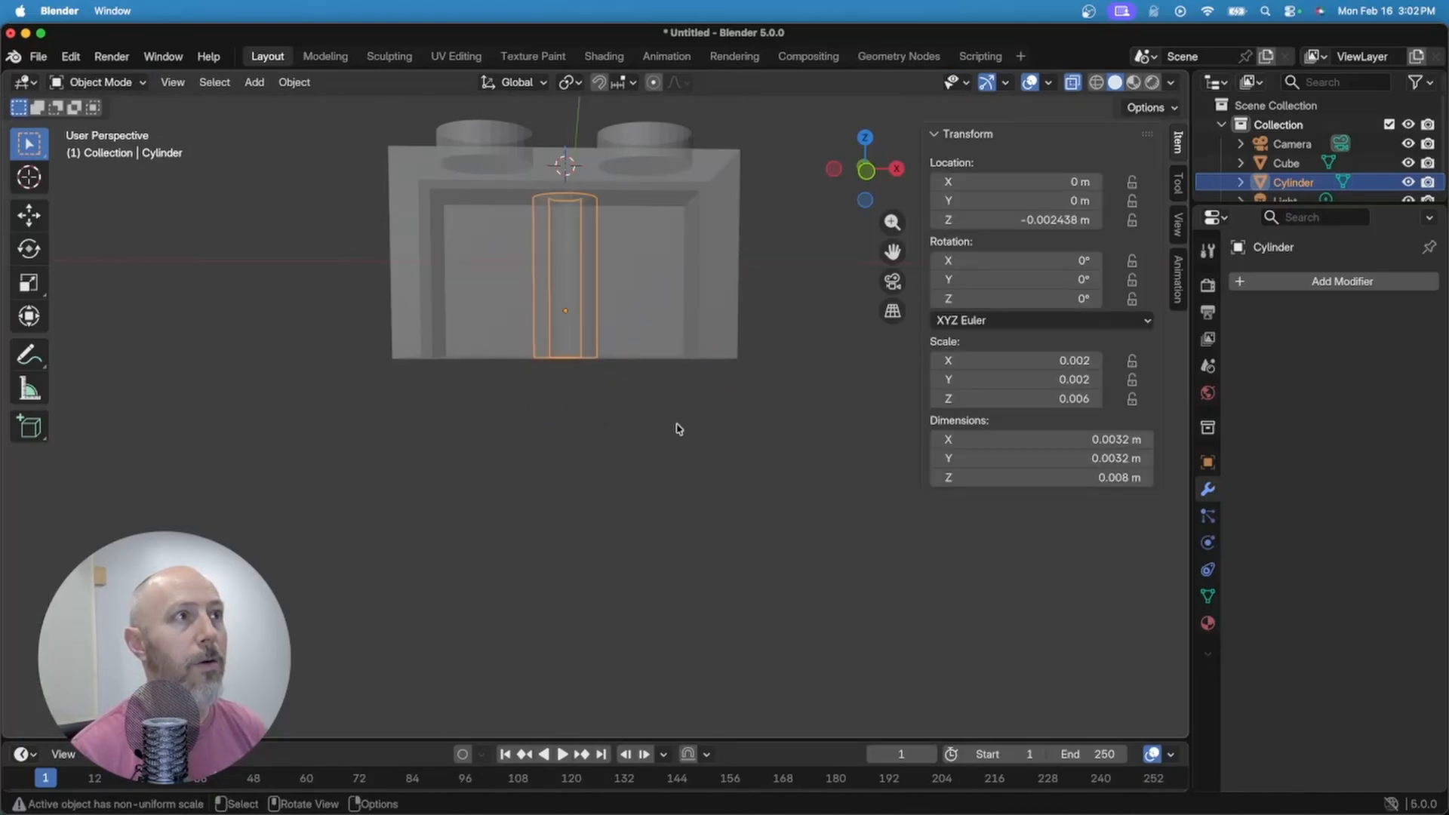
pyautogui.hotkey('alt', 'a')
# Step: Select the brick and apply a Boolean Union modifier using the hollow tube Cylinder
pyautogui.moveTo(741, 408); pyautogui.dragTo(685, 425, button='middle')
pyautogui.click(682, 416)
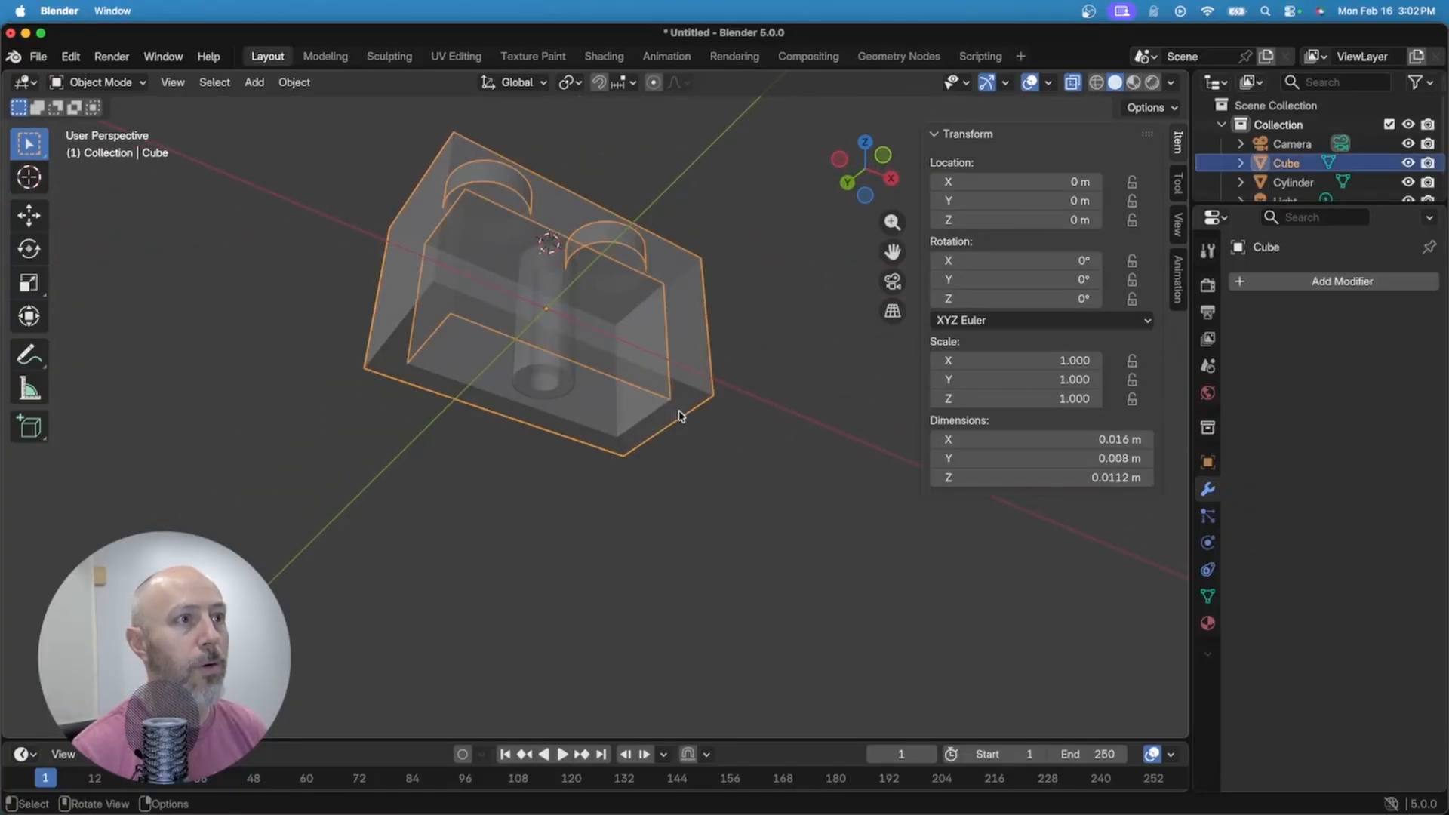
pyautogui.click(1368, 279)
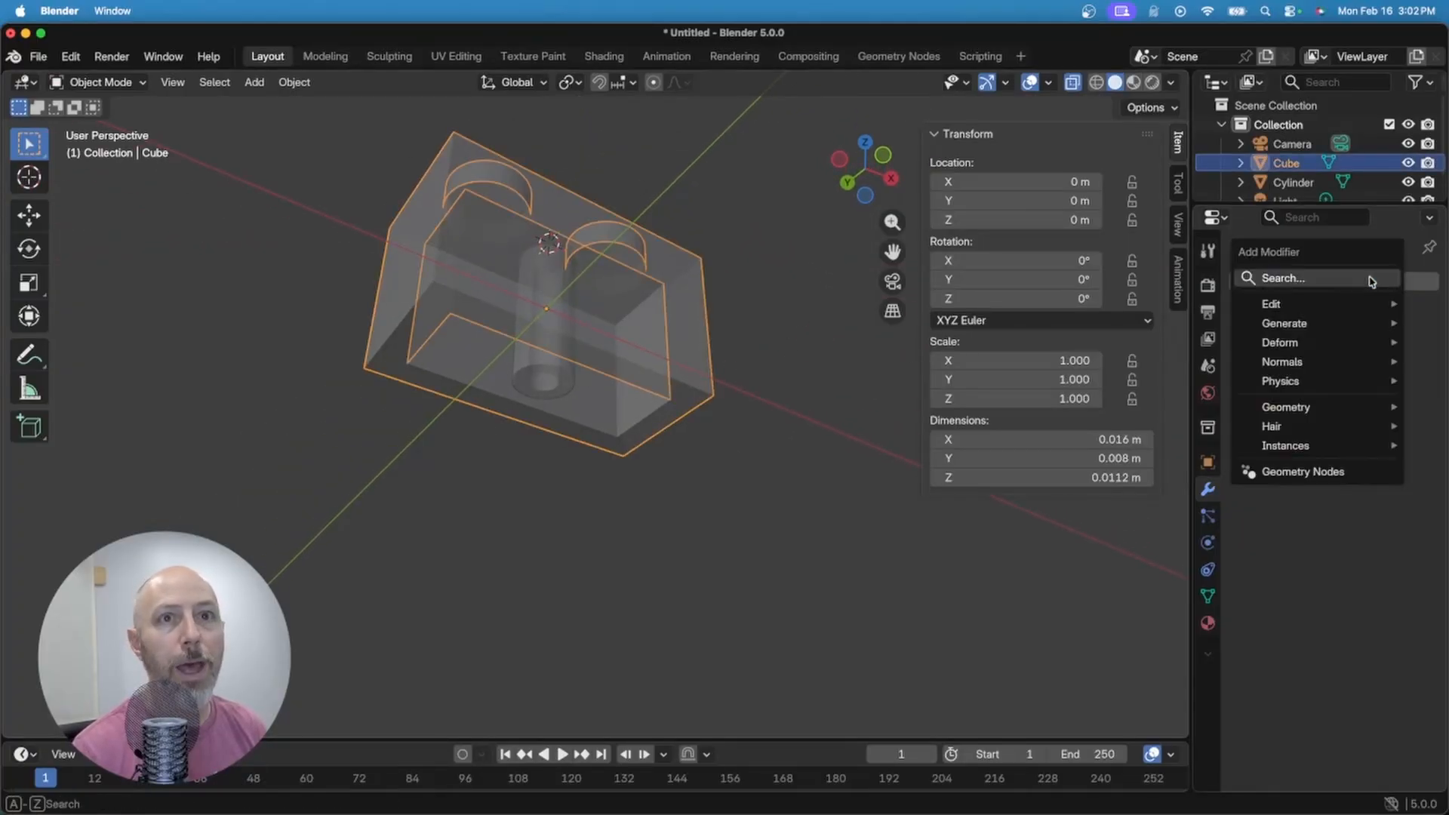
pyautogui.write('boole')
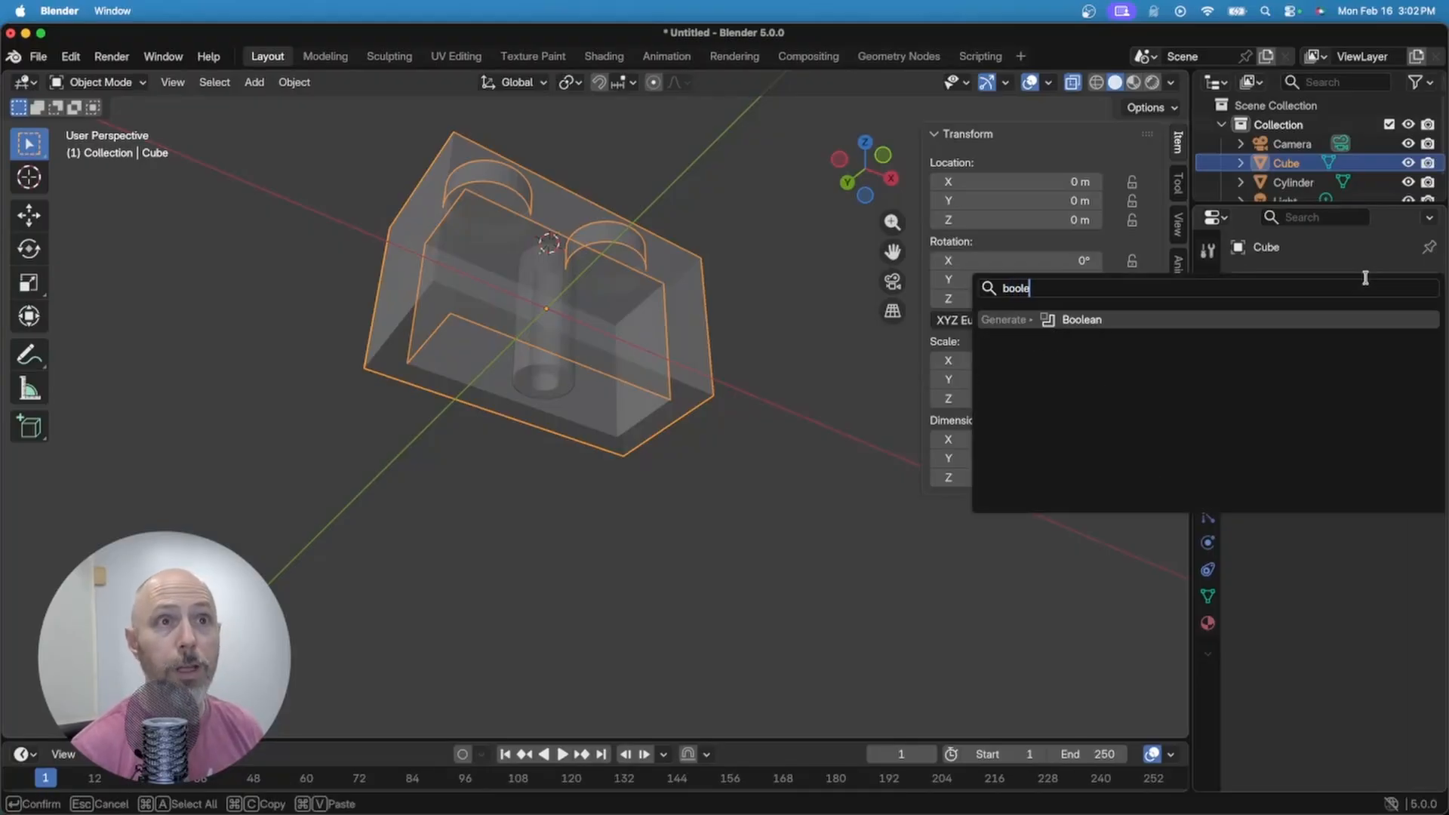
pyautogui.click(1085, 320)
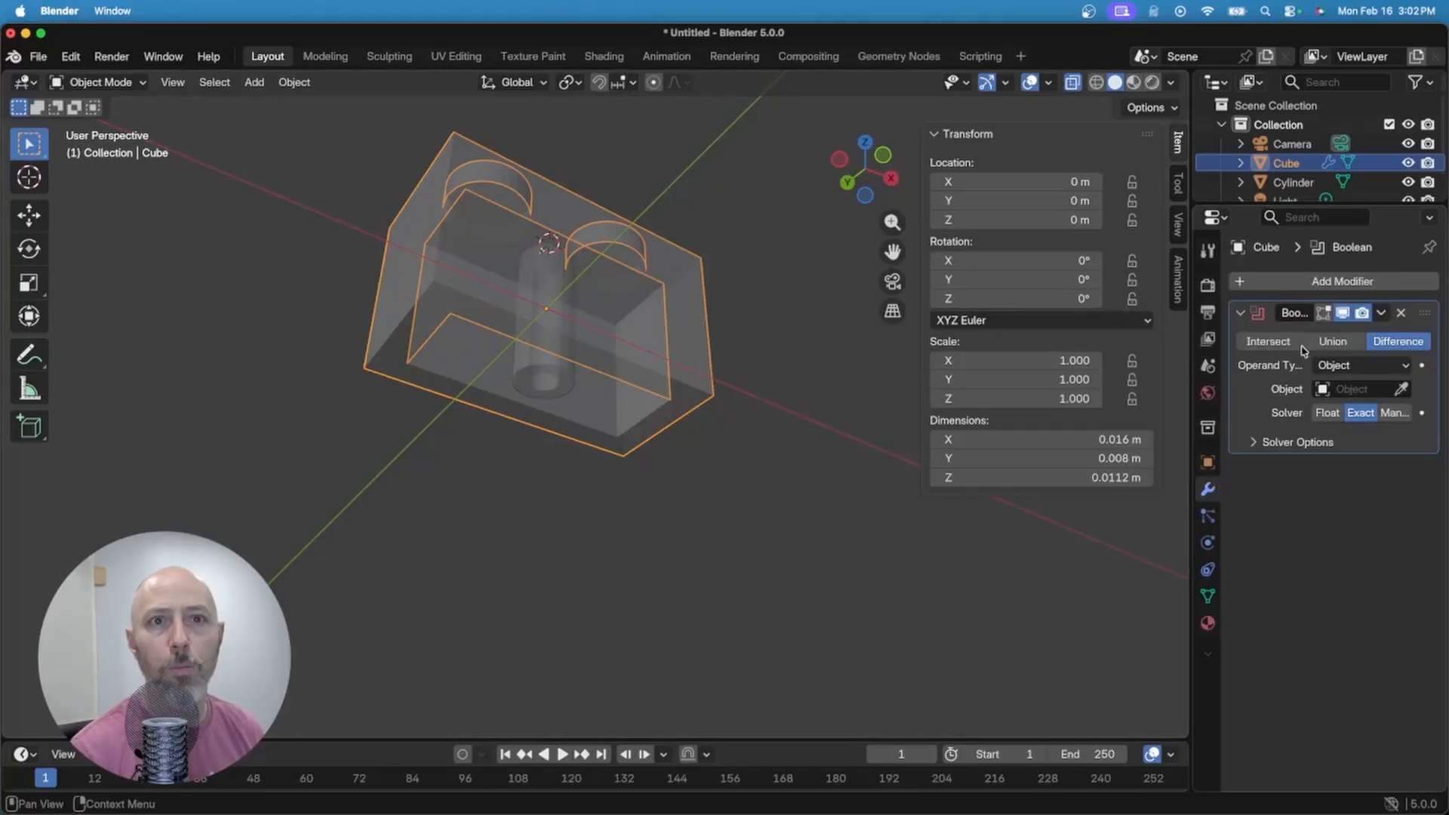
pyautogui.click(1333, 341)
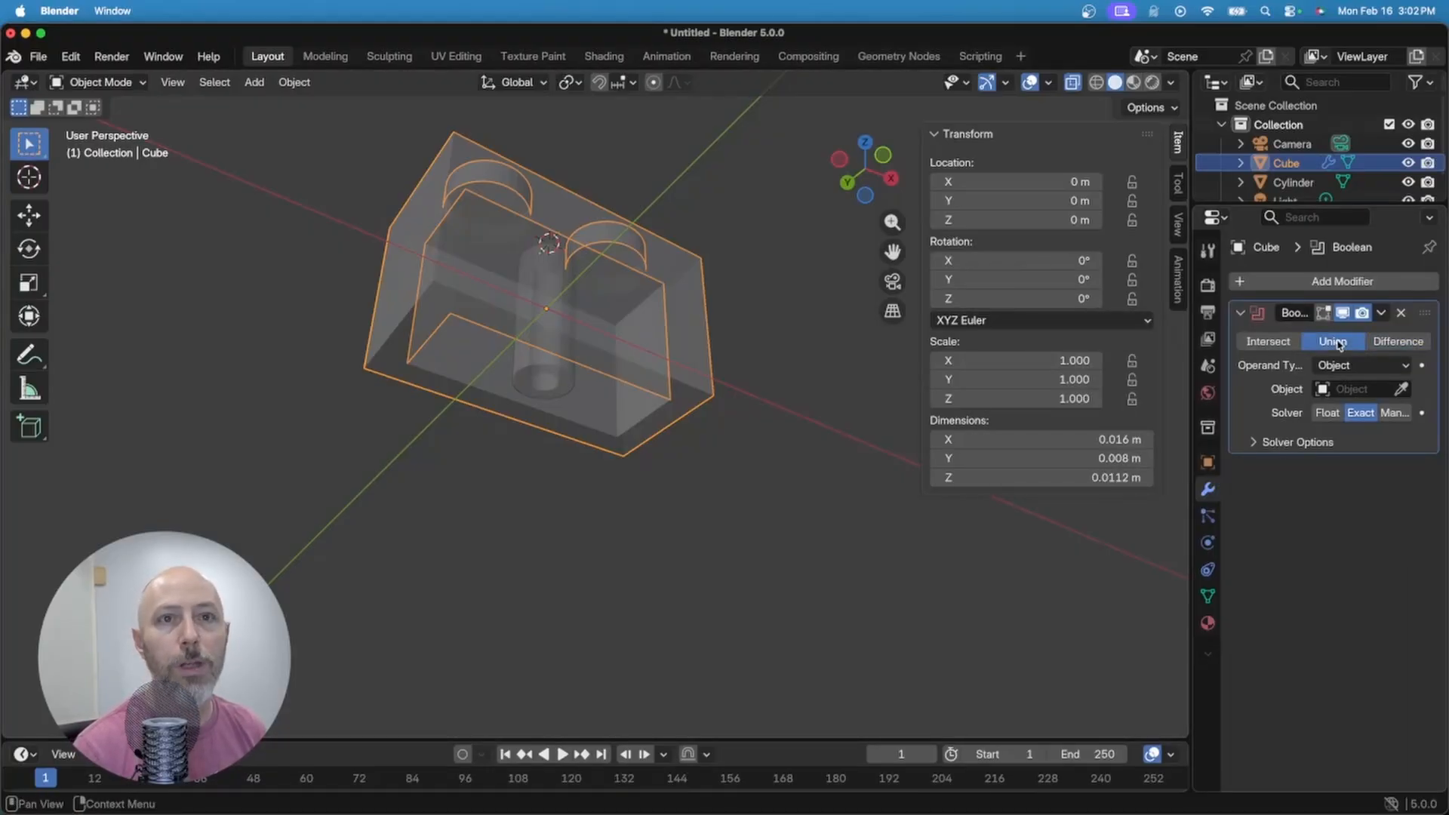
pyautogui.click(1401, 388)
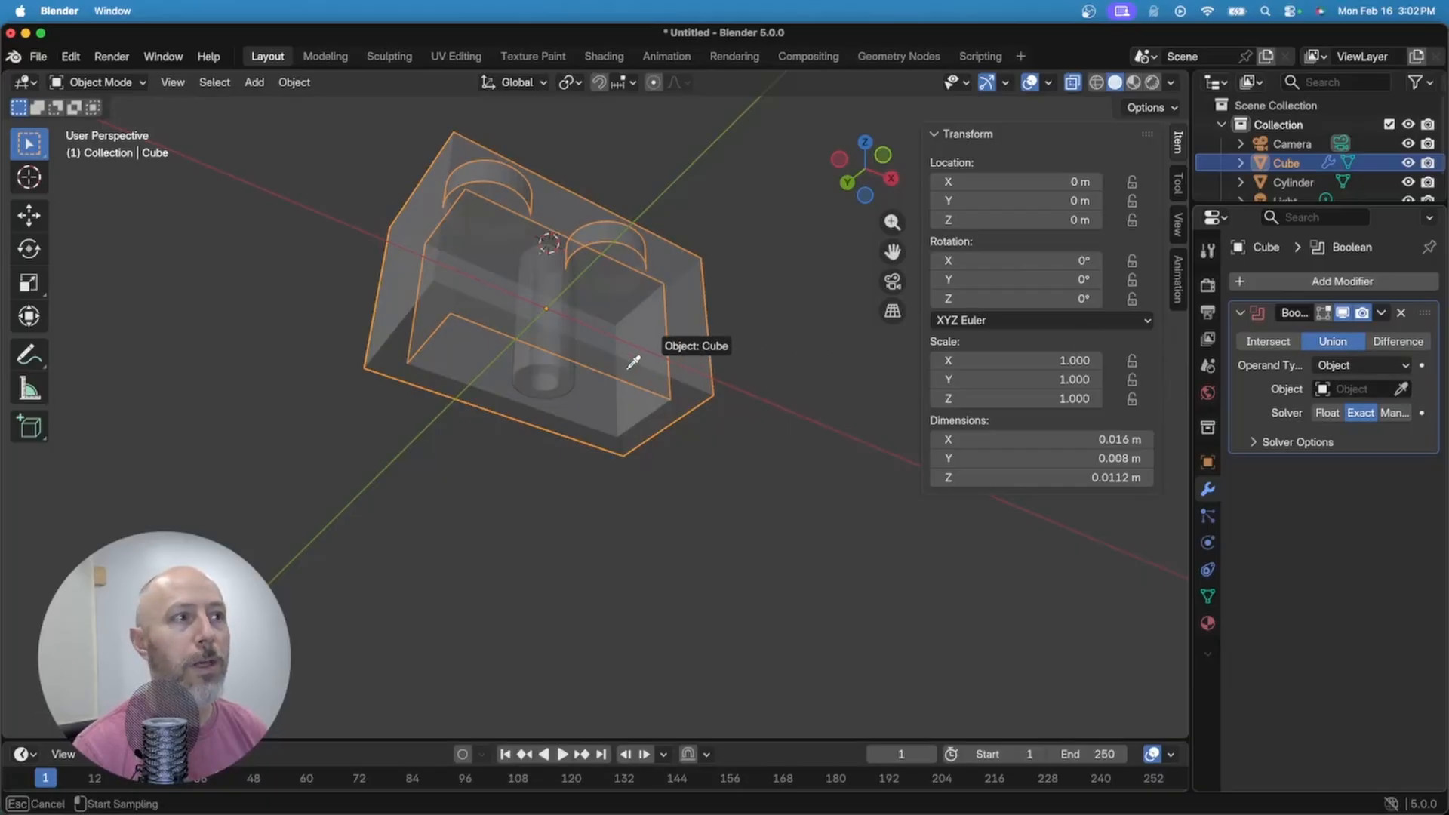
pyautogui.click(533, 364)
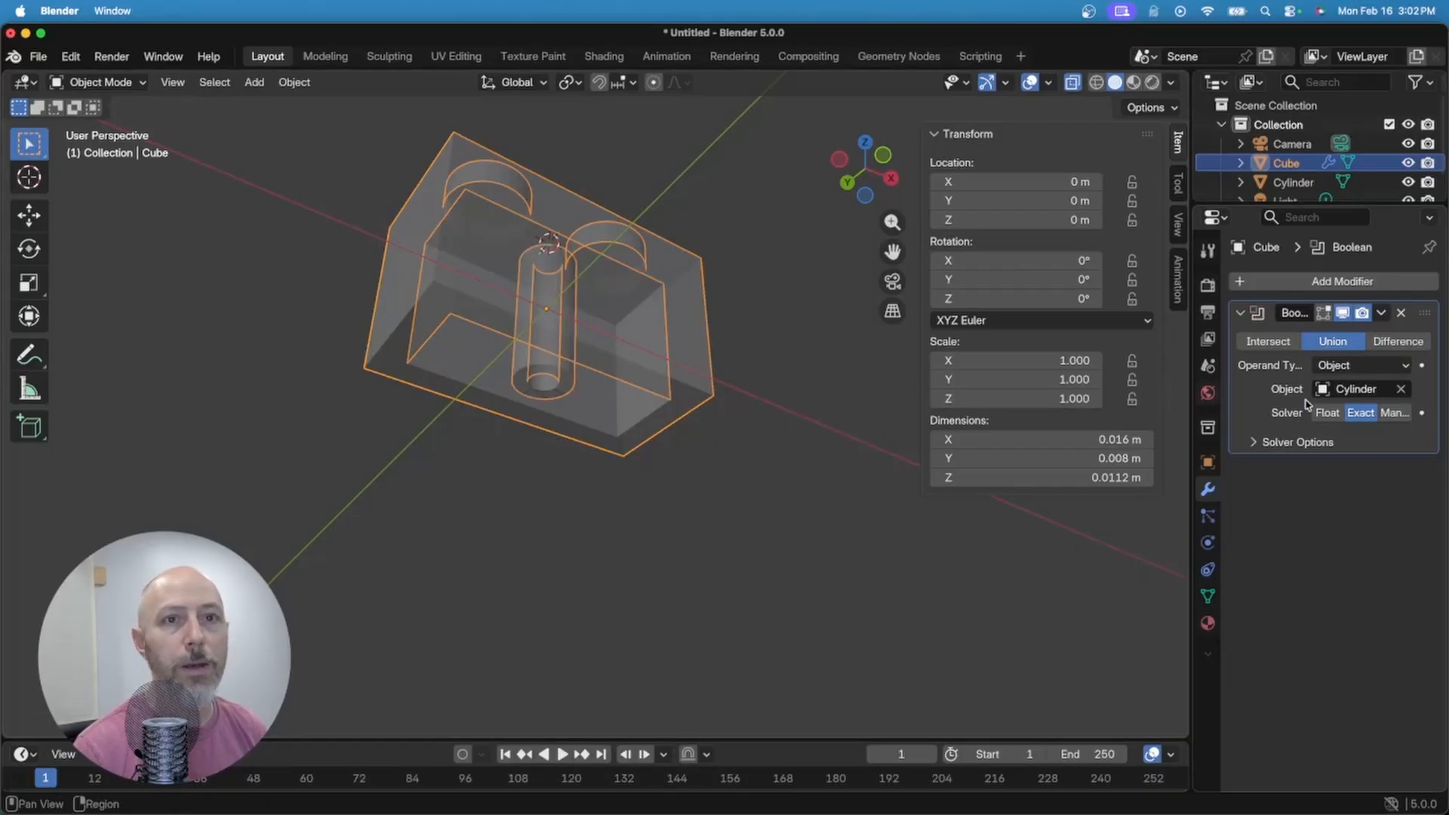
pyautogui.click(1382, 313)
pyautogui.click(1312, 345)
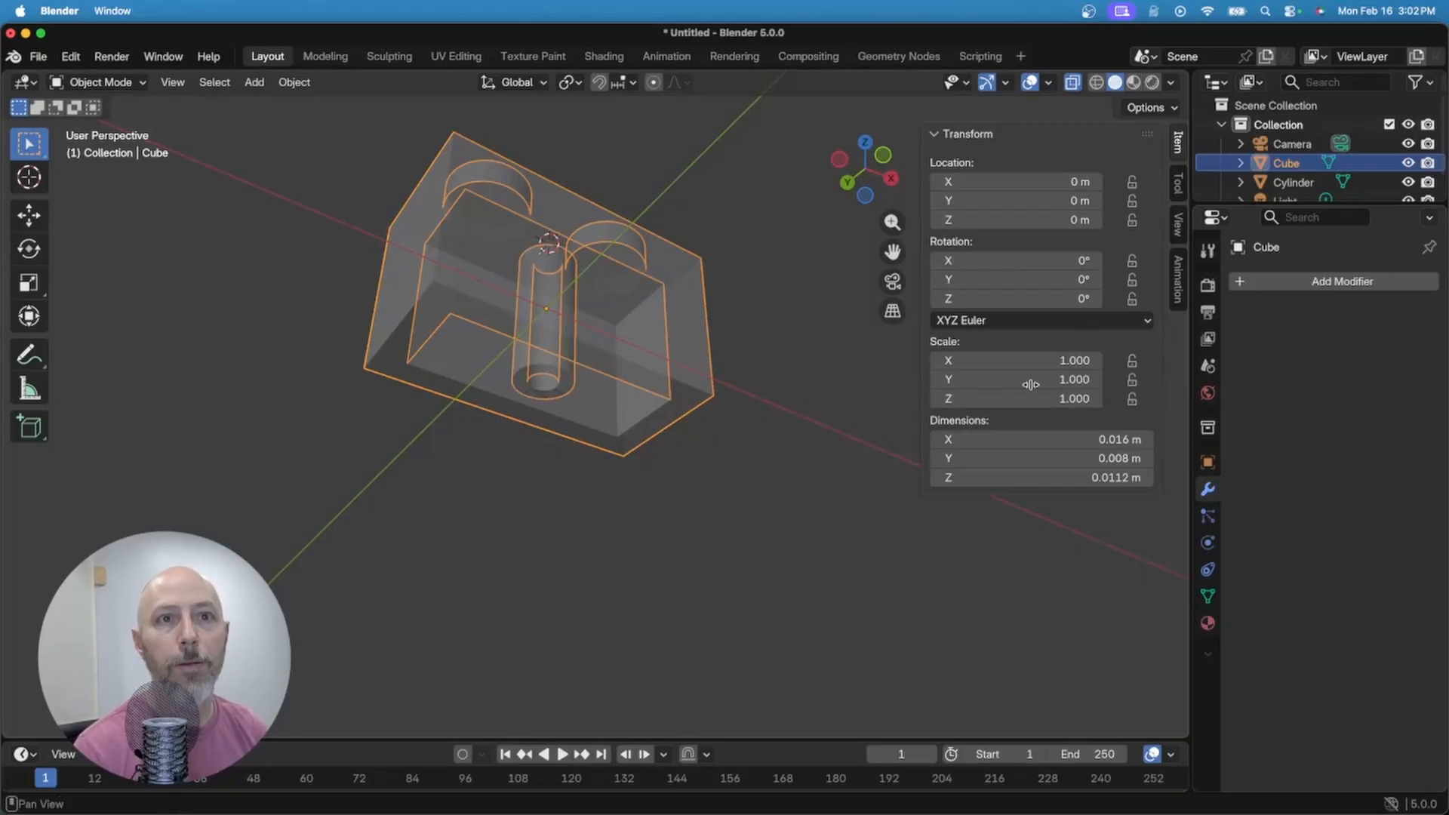
# Step: Deselect the brick, orbit around it, and turn X-ray off so it shows as a solid two-stud block
pyautogui.click(679, 487)
pyautogui.moveTo(679, 483); pyautogui.dragTo(764, 450, button='middle')
pyautogui.hotkey('alt', 'z')
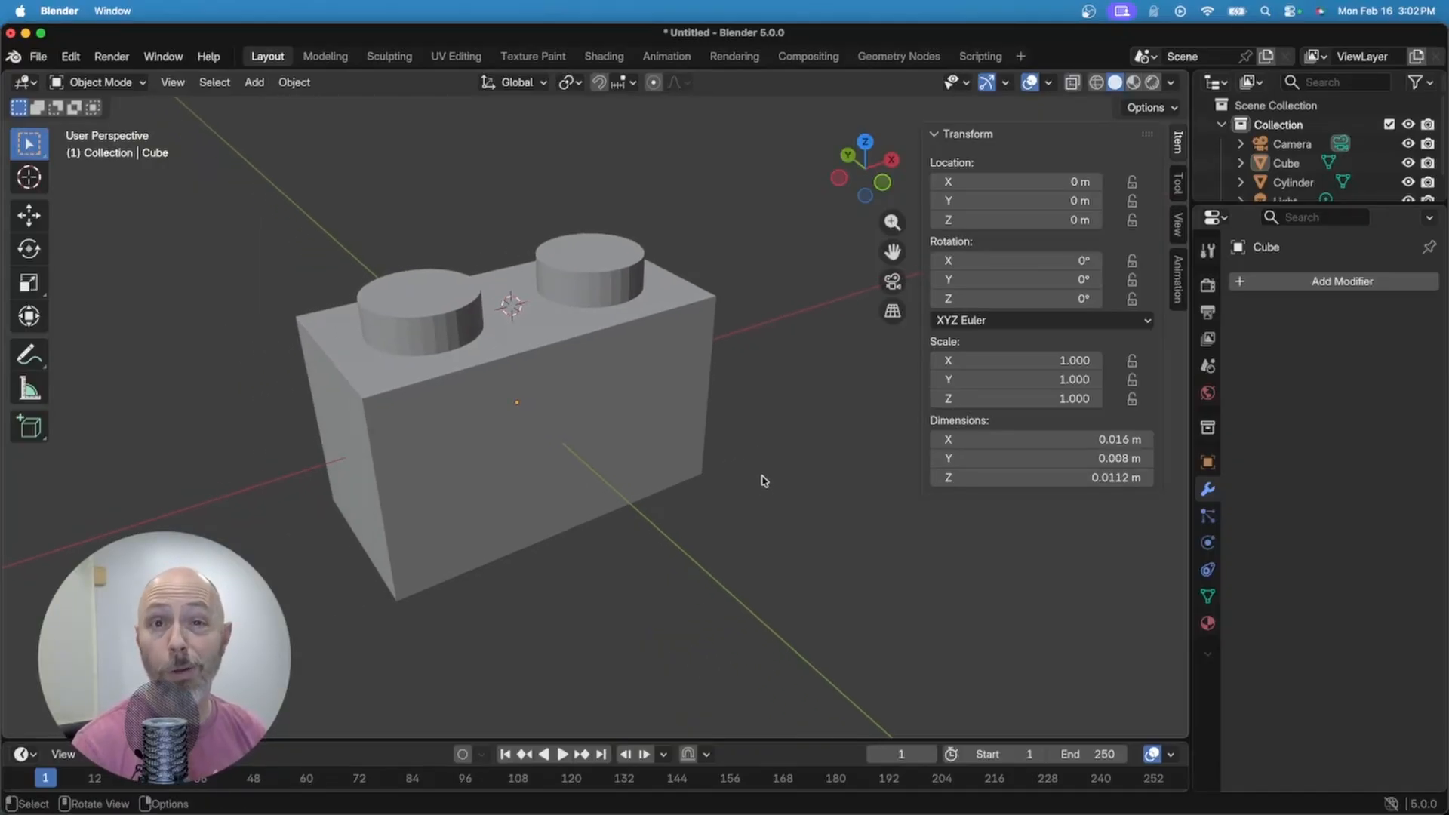